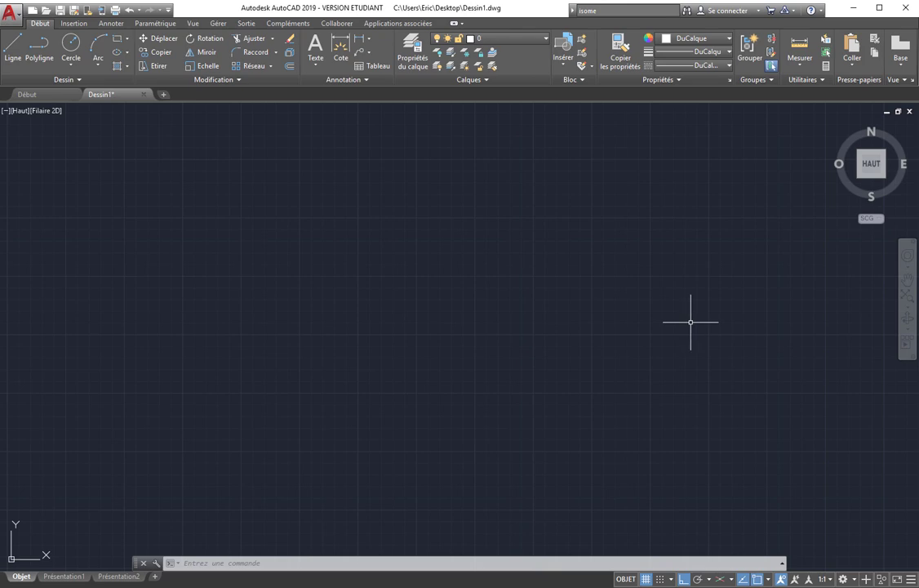
# Turn off the drawing grid.
pyautogui.moveTo(247, 294)
pyautogui.mouseDown(button='middle')
pyautogui.moveTo(591, 324)
pyautogui.moveTo(681, 291)
pyautogui.mouseUp(button='middle')
pyautogui.scroll(3, 310, 237)
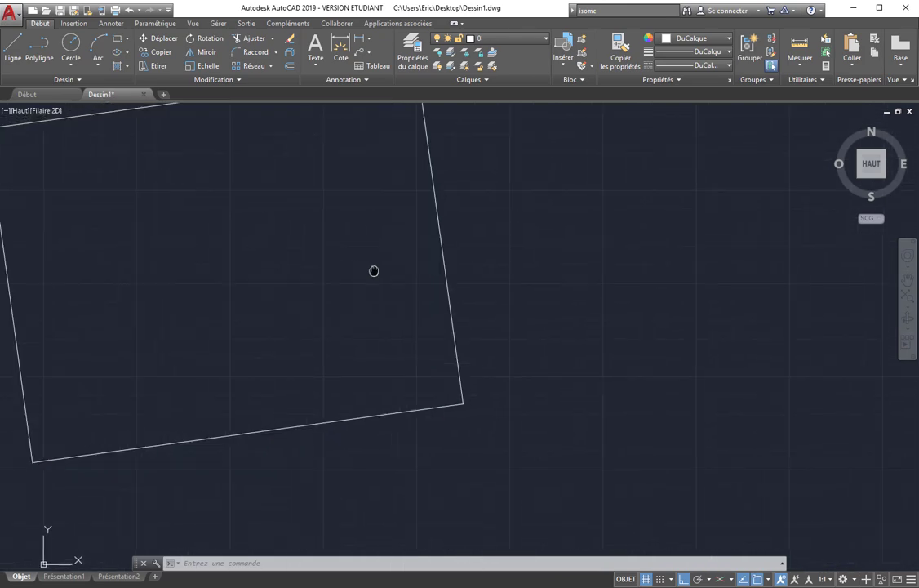
pyautogui.moveTo(373, 269); pyautogui.dragTo(429, 294, button='middle')
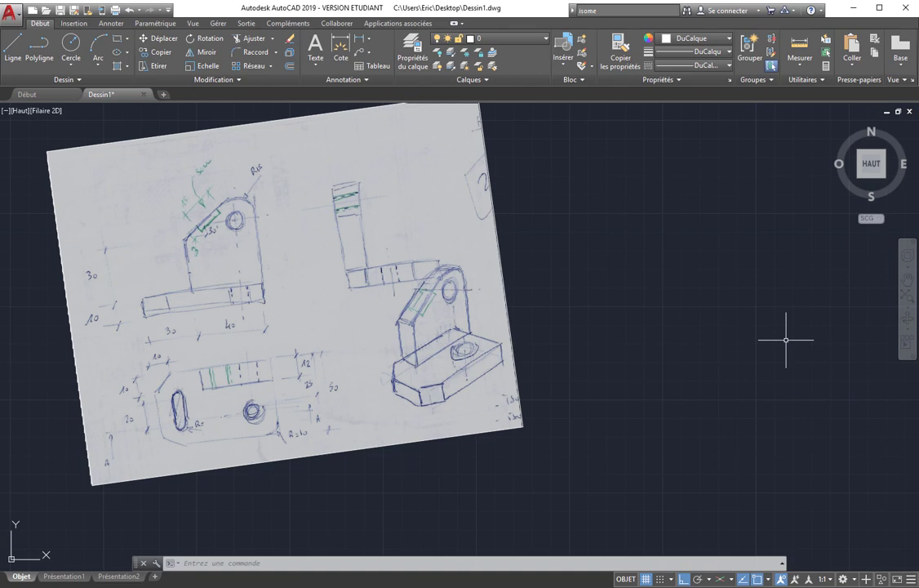
pyautogui.scroll(5, 622, 352)
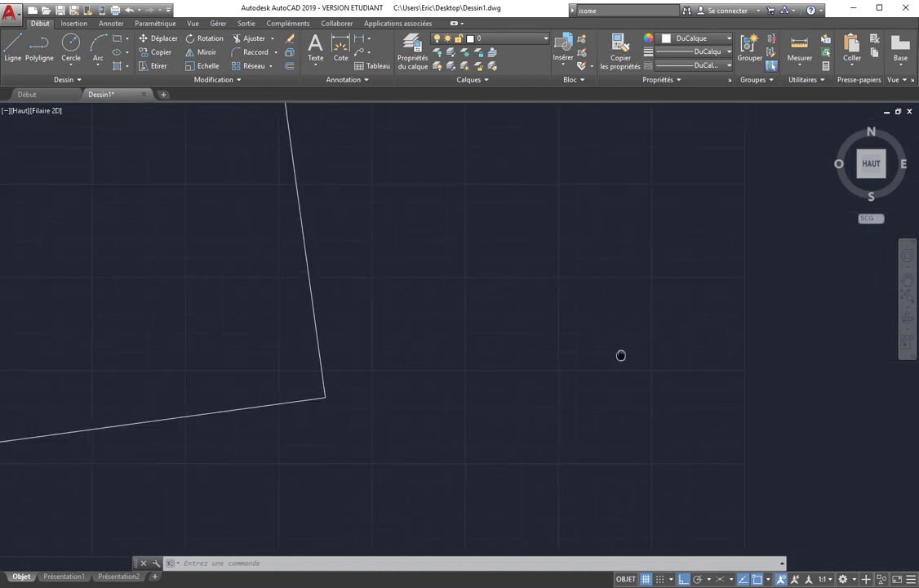
pyautogui.scroll(-9, 616, 353)
pyautogui.scroll(2, 405, 302)
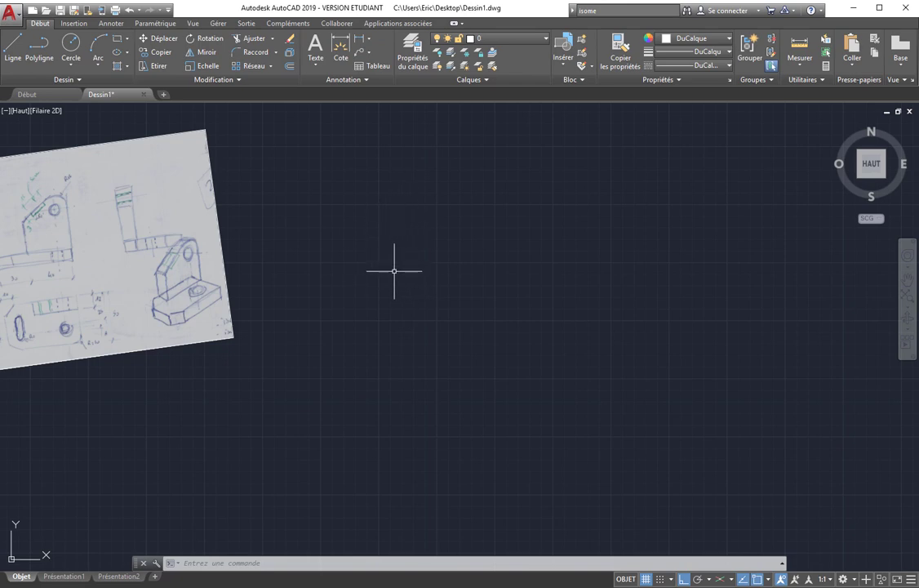
pyautogui.press('F7')
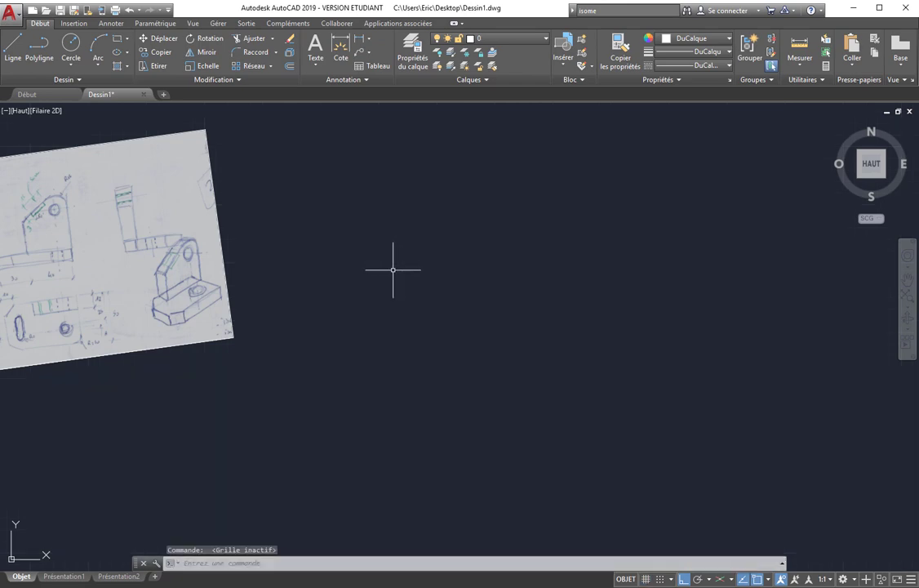
pyautogui.scroll(-2, 357, 276)
pyautogui.scroll(2, 188, 307)
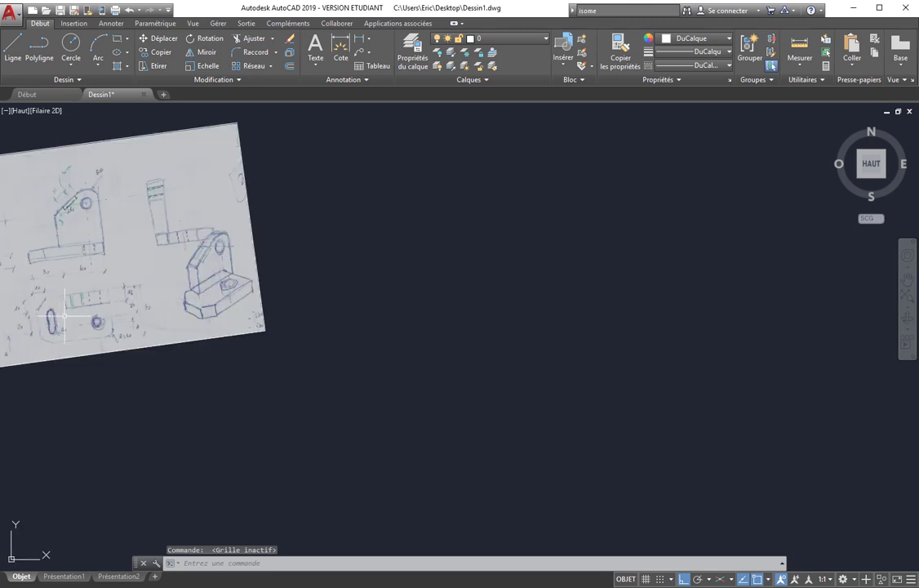
# Draw a closed rectangle of lines, 70 wide and 50 high, in the empty area beside the reference sketch.
pyautogui.click(12, 47)
pyautogui.click(413, 356)
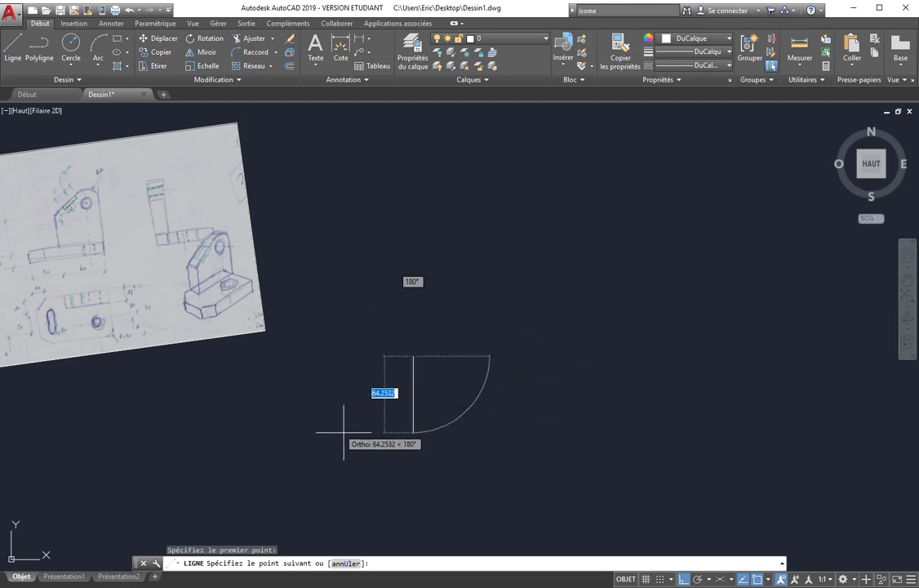
pyautogui.write('70')
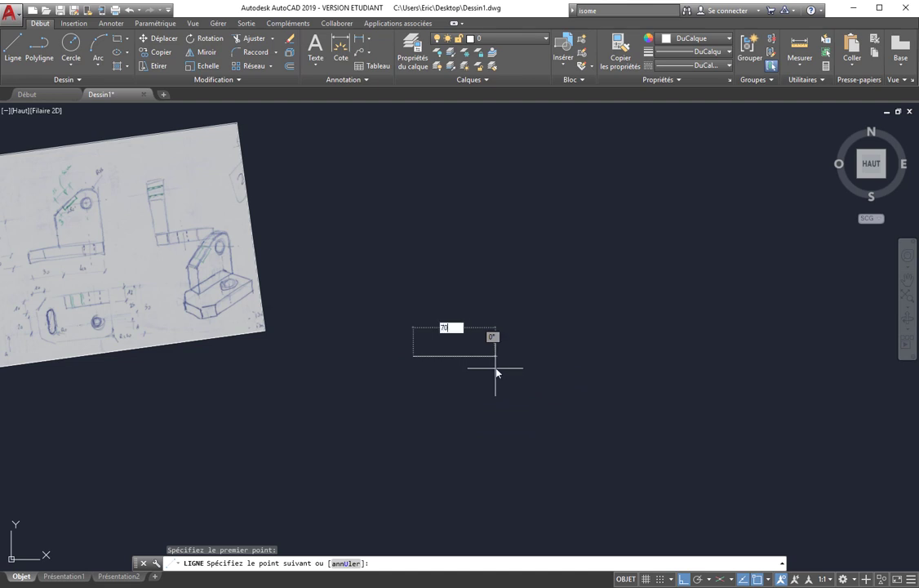
pyautogui.press('Return')
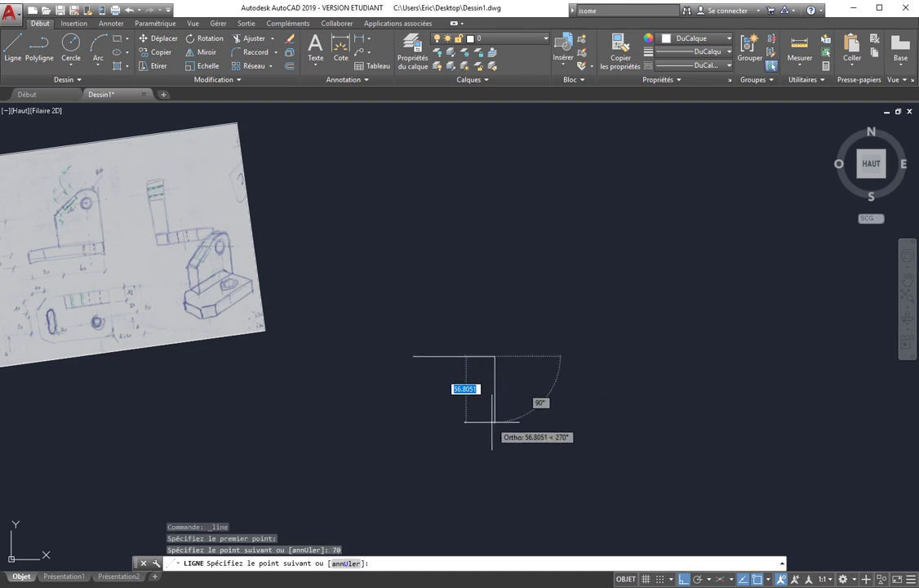
pyautogui.write('50')
pyautogui.press('Return')
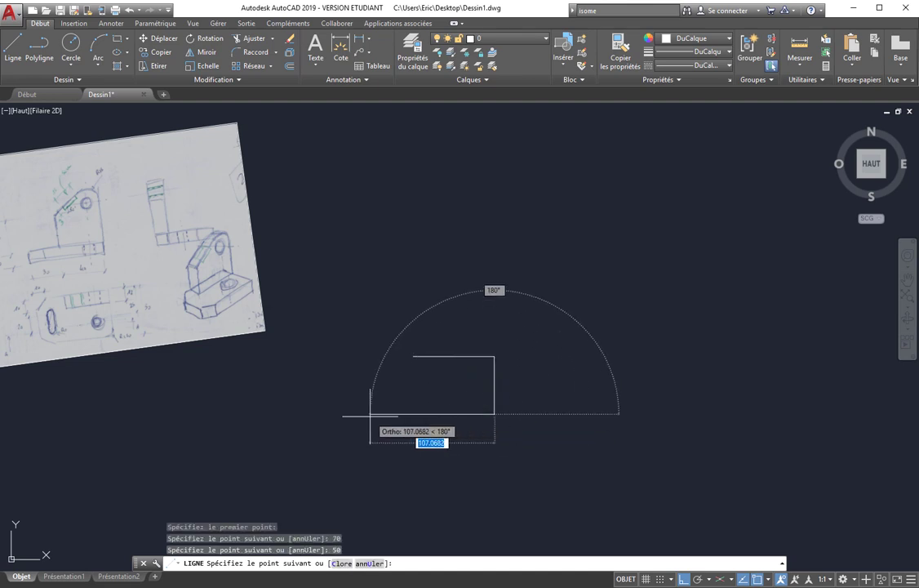
pyautogui.write('70')
pyautogui.press('Return')
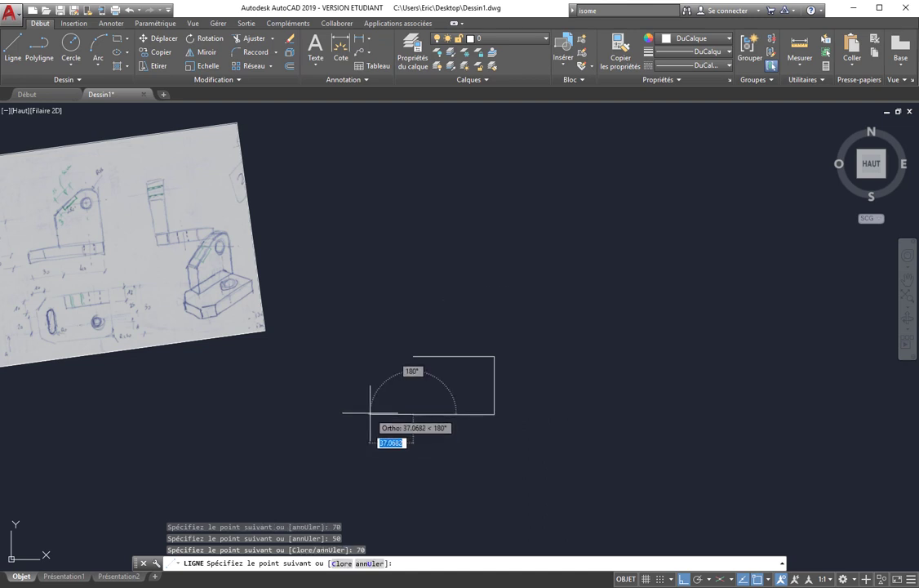
pyautogui.click(413, 355)
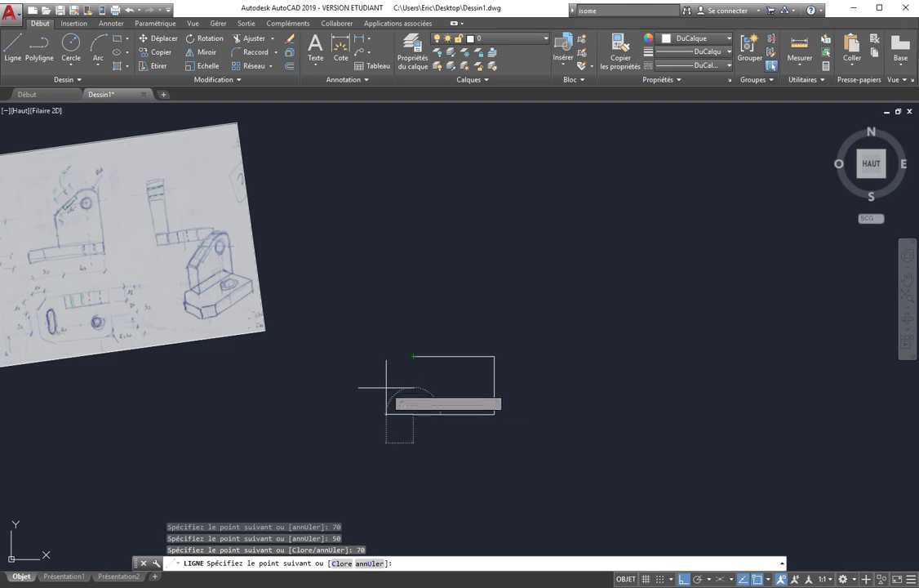
pyautogui.write('c')
pyautogui.press('Return')
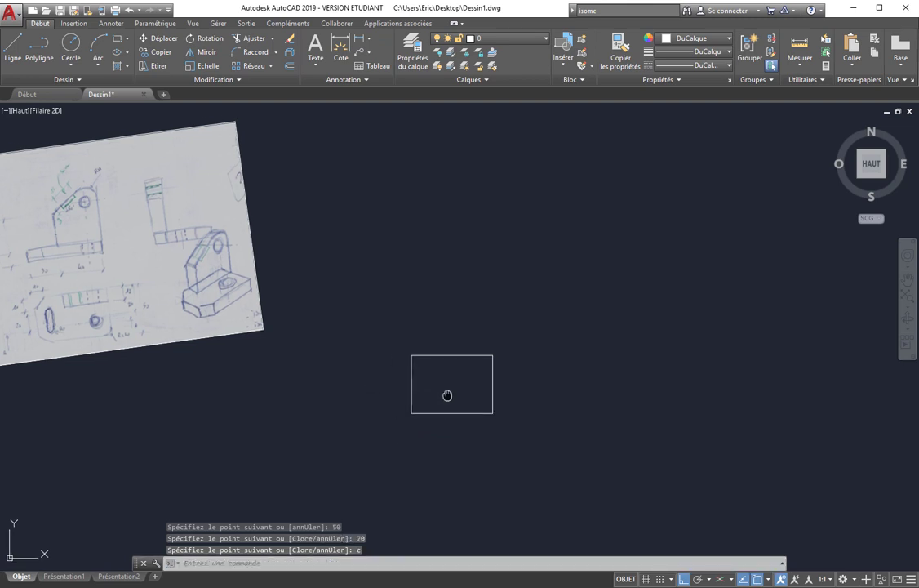
# Offset the rectangle's left, upper and lower edges inward by 10.
pyautogui.scroll(2, 461, 380)
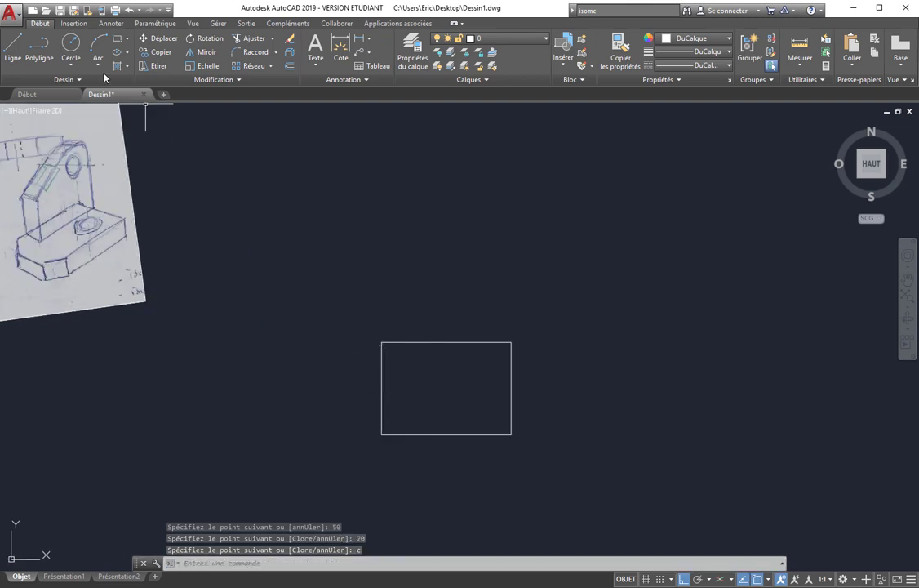
pyautogui.click(292, 70)
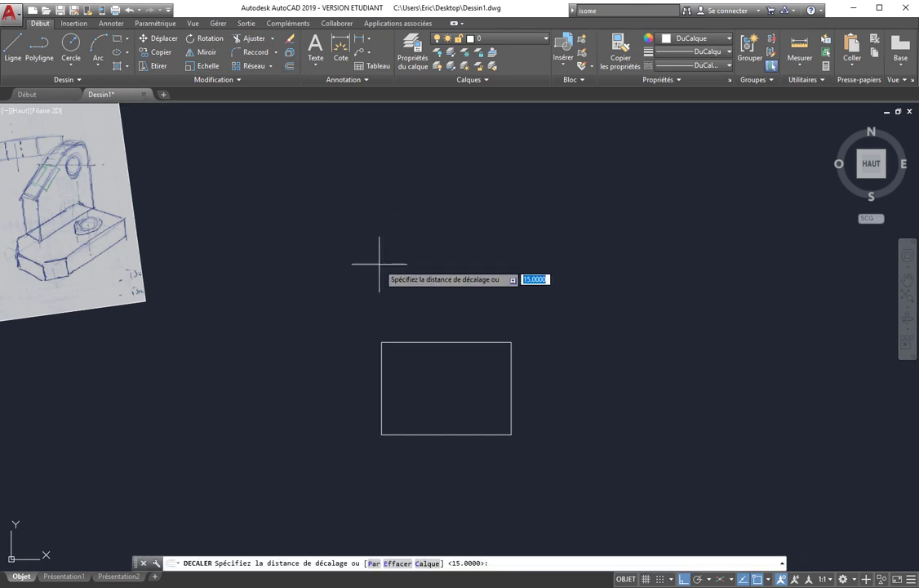
pyautogui.write('10')
pyautogui.press('Return')
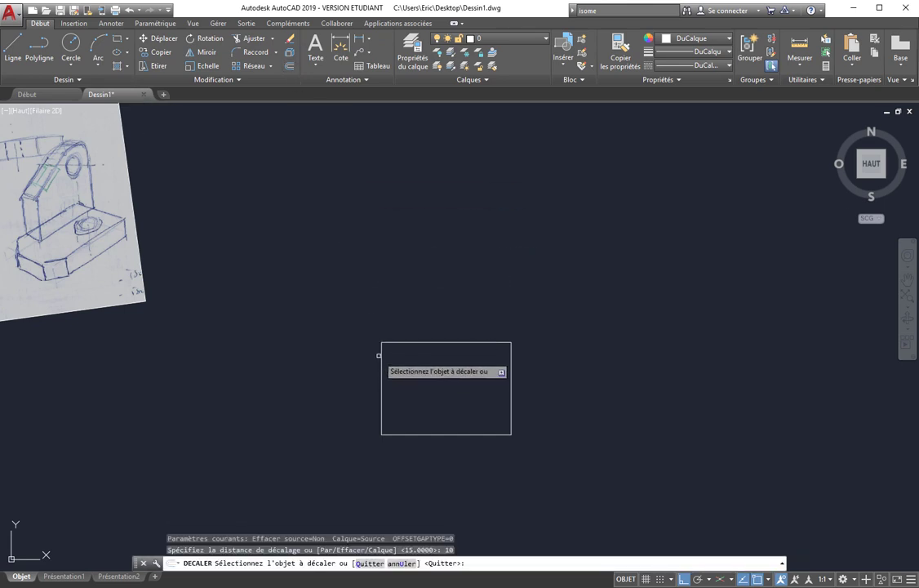
pyautogui.click(381, 360)
pyautogui.click(457, 364)
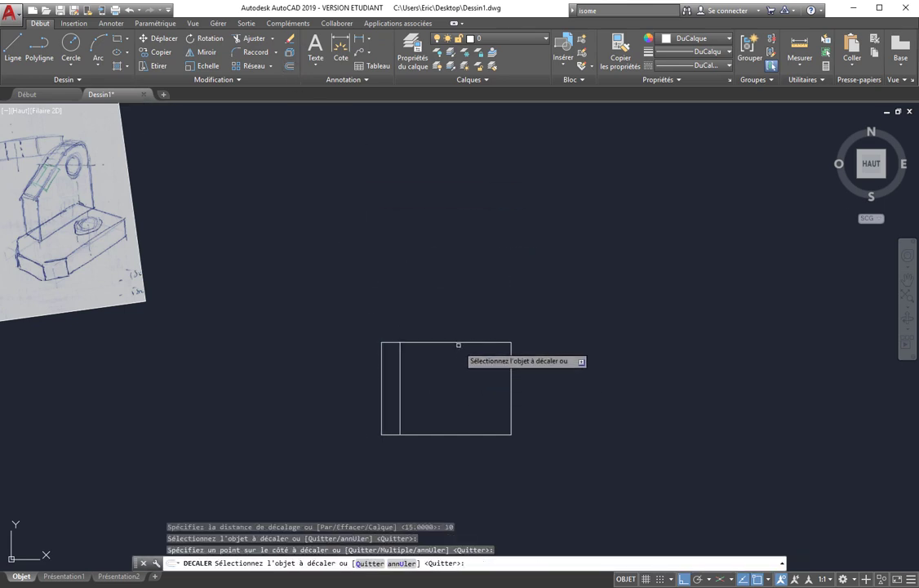
pyautogui.click(456, 342)
pyautogui.click(455, 389)
pyautogui.click(452, 433)
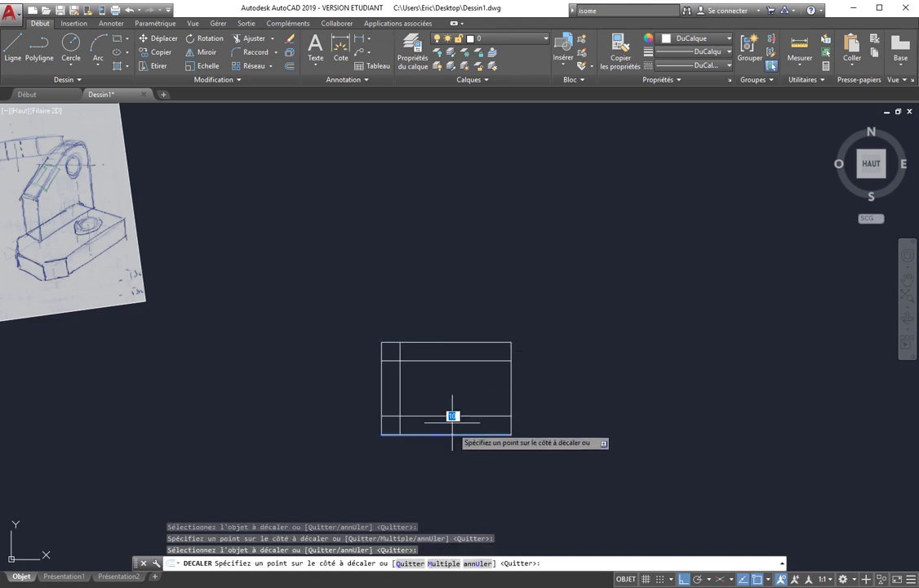
pyautogui.click(451, 415)
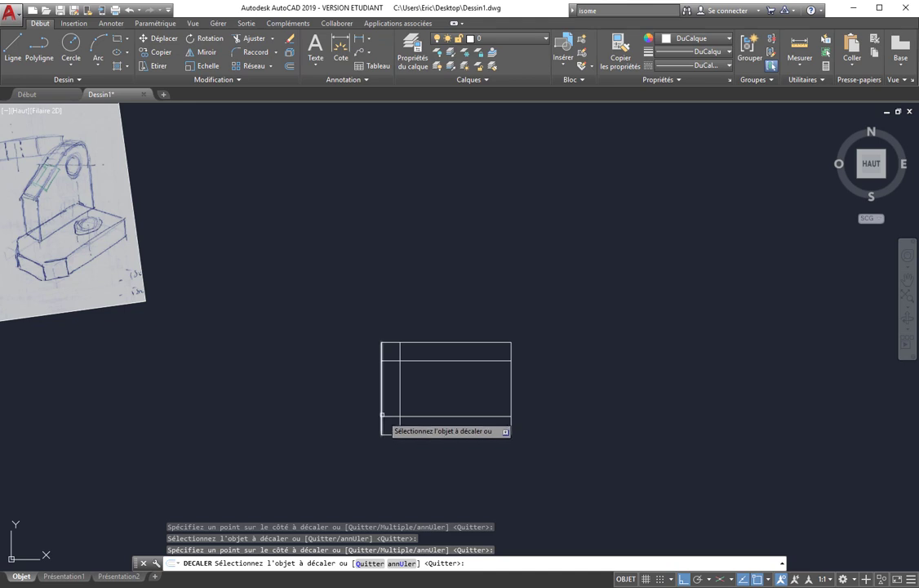
# Draw diagonal lines across the rectangle's two left corners, joining the ends of the offset lines.
pyautogui.click(21, 51)
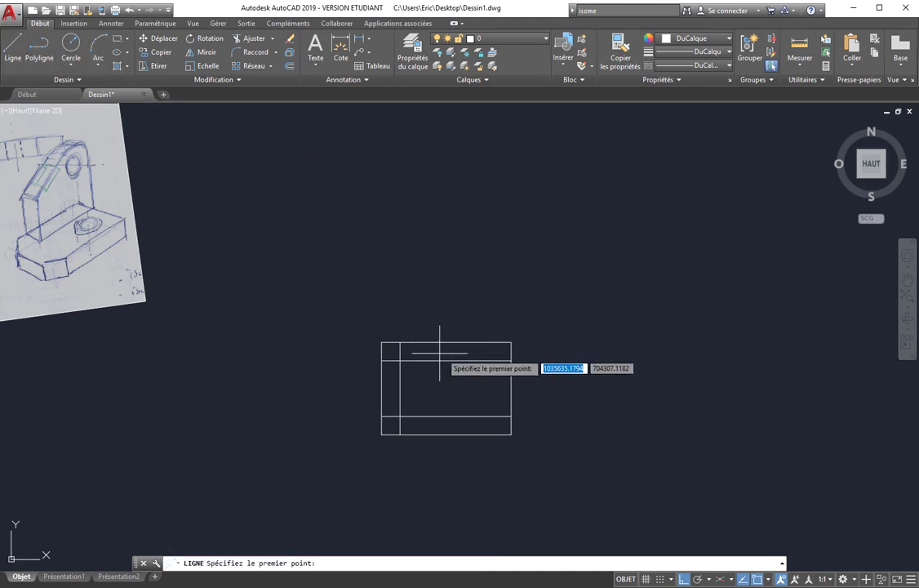
pyautogui.click(381, 342)
pyautogui.click(382, 360)
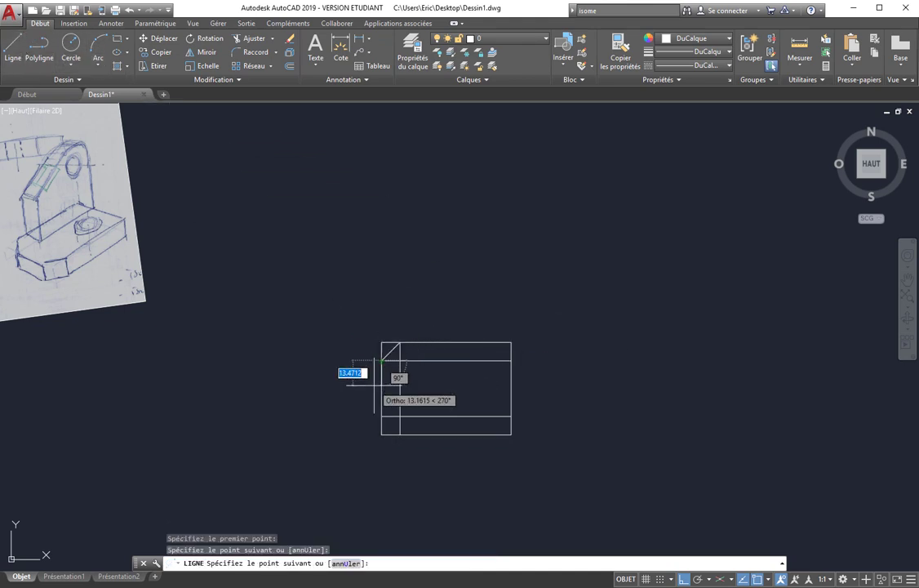
pyautogui.press('Return')
pyautogui.press('Return')
pyautogui.click(381, 416)
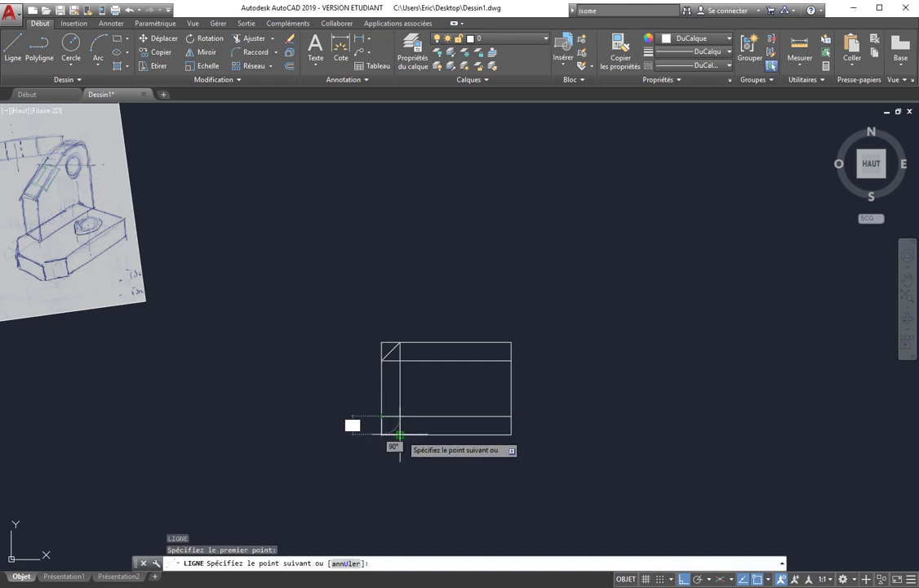
pyautogui.click(401, 434)
pyautogui.press('Return')
# Erase the three offset construction lines inside the rectangle.
pyautogui.click(437, 357)
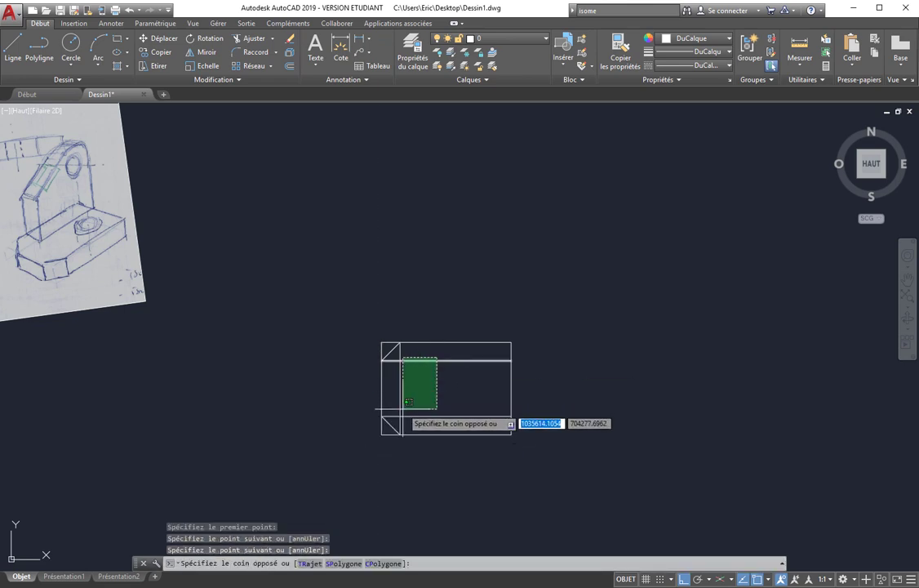
pyautogui.click(396, 415)
pyautogui.press('Delete')
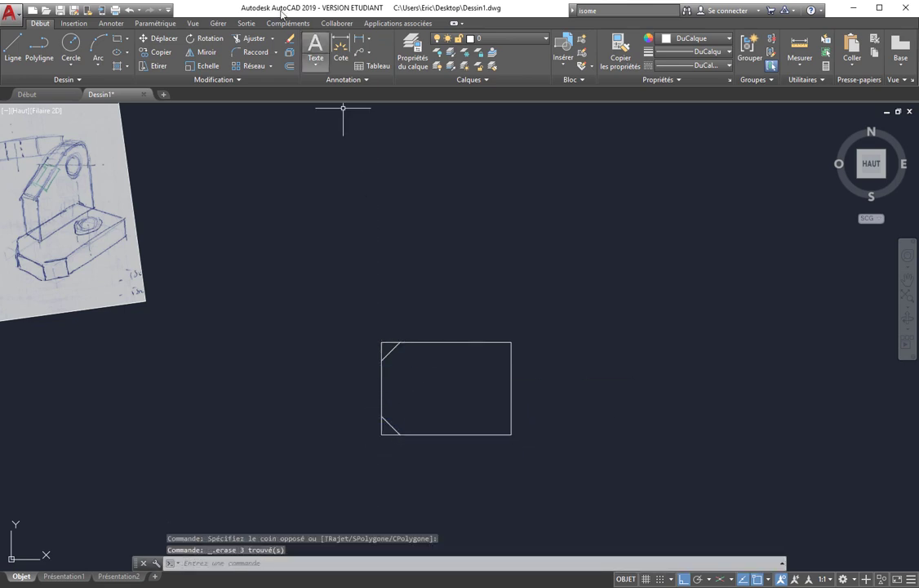
# Trim off the rectangle's two left corners, using the diagonal lines as cutting edges.
pyautogui.click(242, 41)
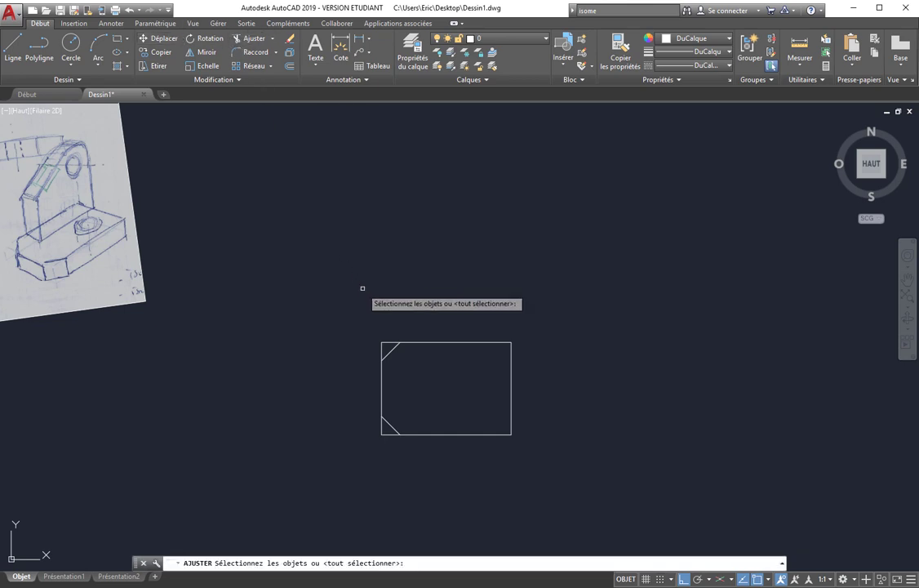
pyautogui.click(389, 351)
pyautogui.click(390, 421)
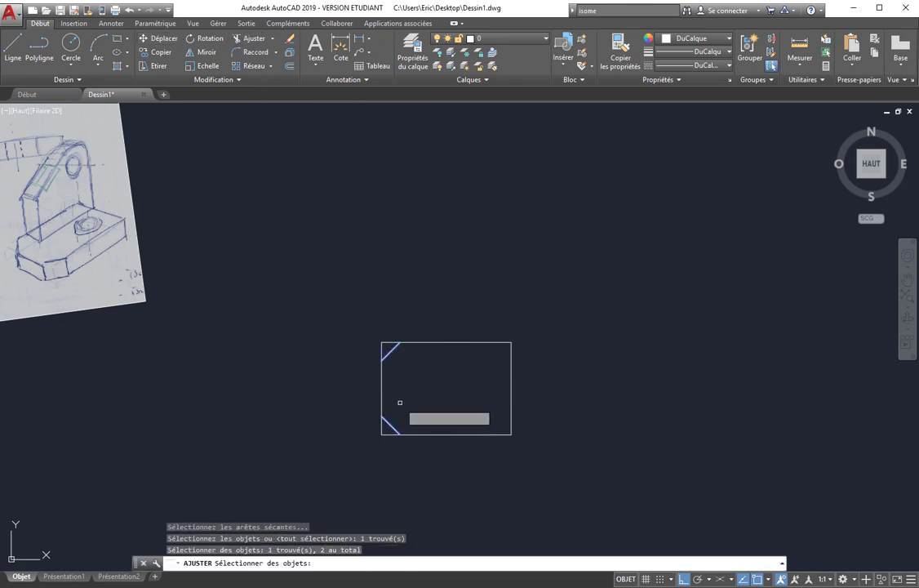
pyautogui.press('Return')
pyautogui.click(384, 336)
pyautogui.click(375, 363)
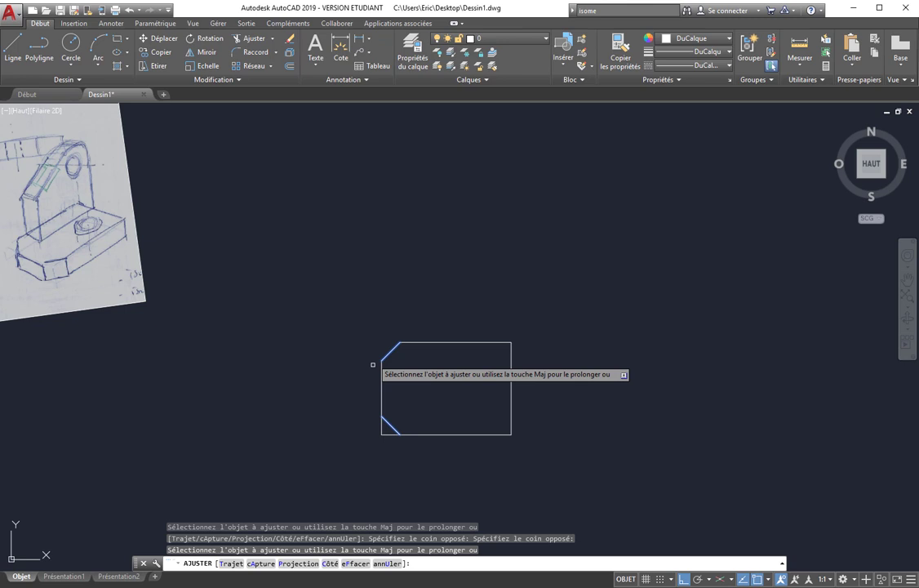
pyautogui.click(385, 436)
pyautogui.click(352, 408)
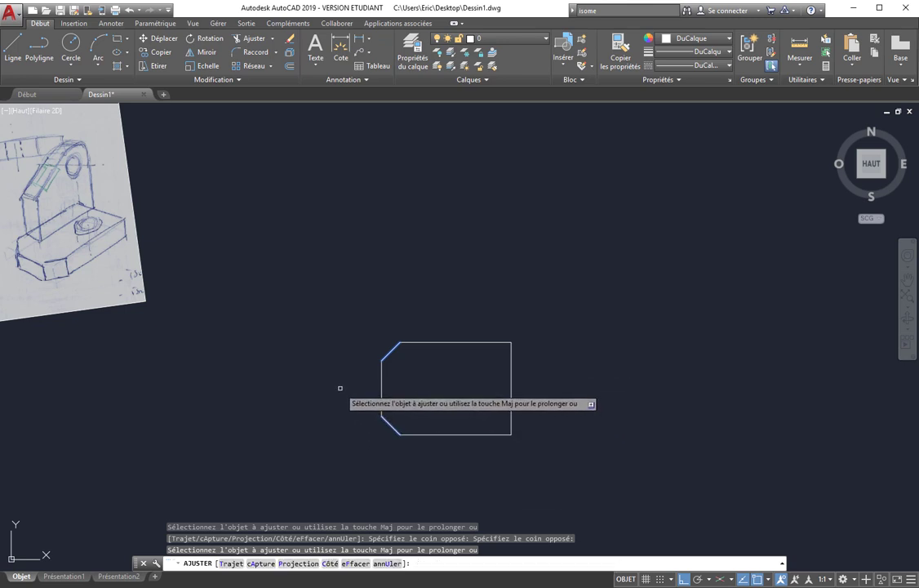
pyautogui.press('Escape')
# Offset the plate's right and lower edges inward by 10.
pyautogui.moveTo(280, 391)
pyautogui.mouseDown(button='middle')
pyautogui.moveTo(638, 385)
pyautogui.moveTo(298, 339)
pyautogui.mouseUp(button='middle')
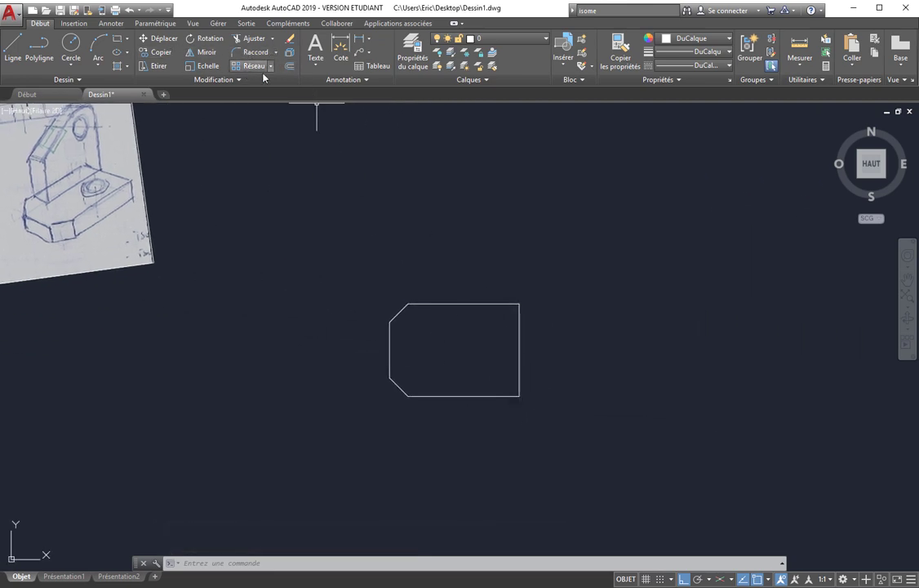
pyautogui.click(290, 71)
pyautogui.write('10')
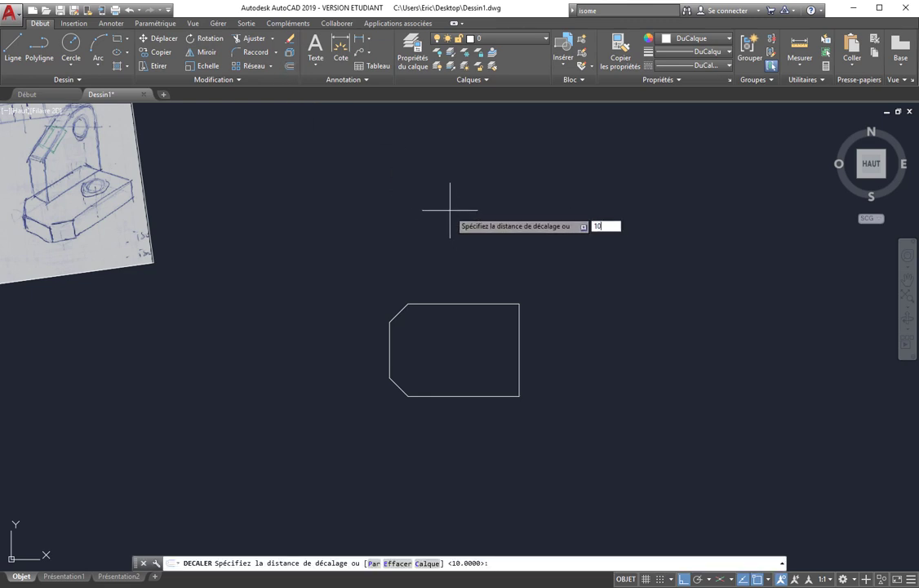
pyautogui.press('Return')
pyautogui.click(519, 335)
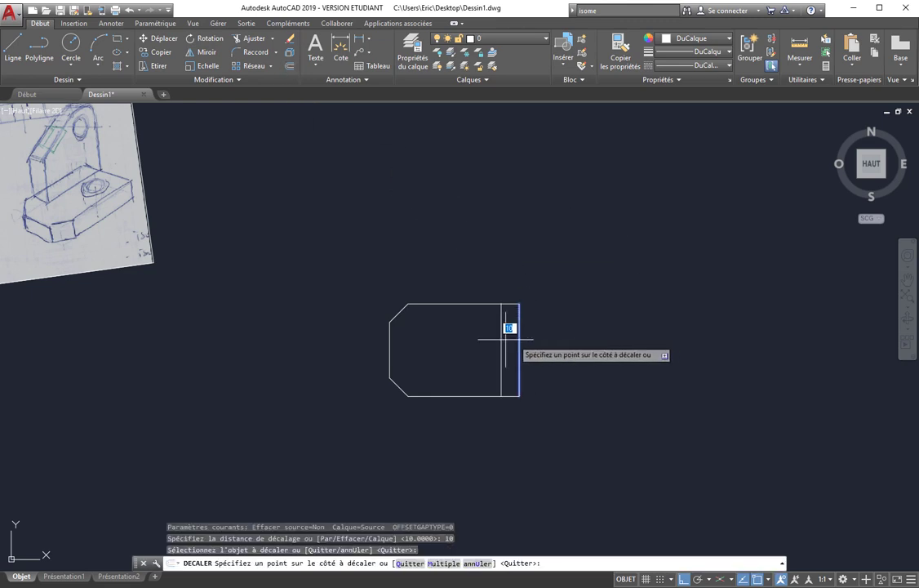
pyautogui.click(481, 377)
pyautogui.click(476, 396)
pyautogui.click(463, 335)
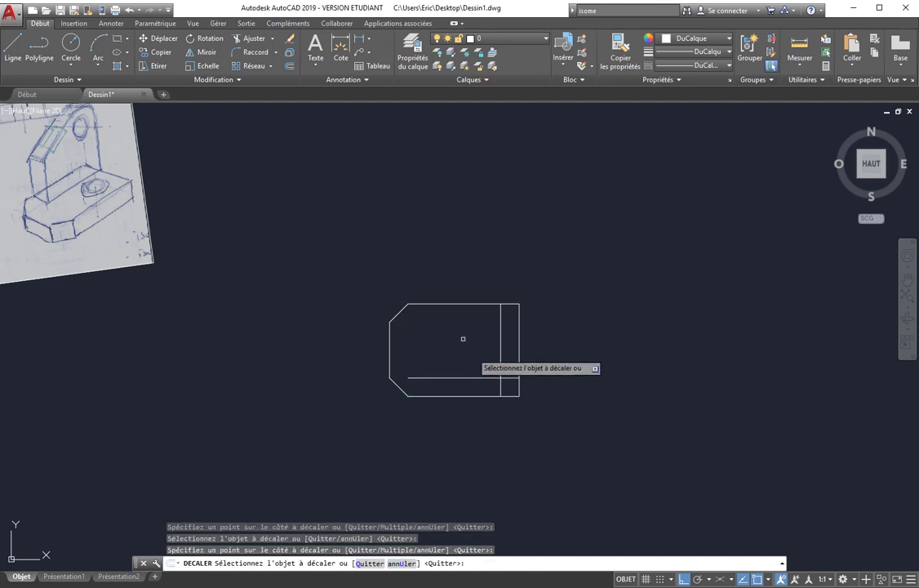
# Draw a circle of radius 10 centred on the intersection of the two offset lines, reaching the plate's right edge.
pyautogui.click(72, 45)
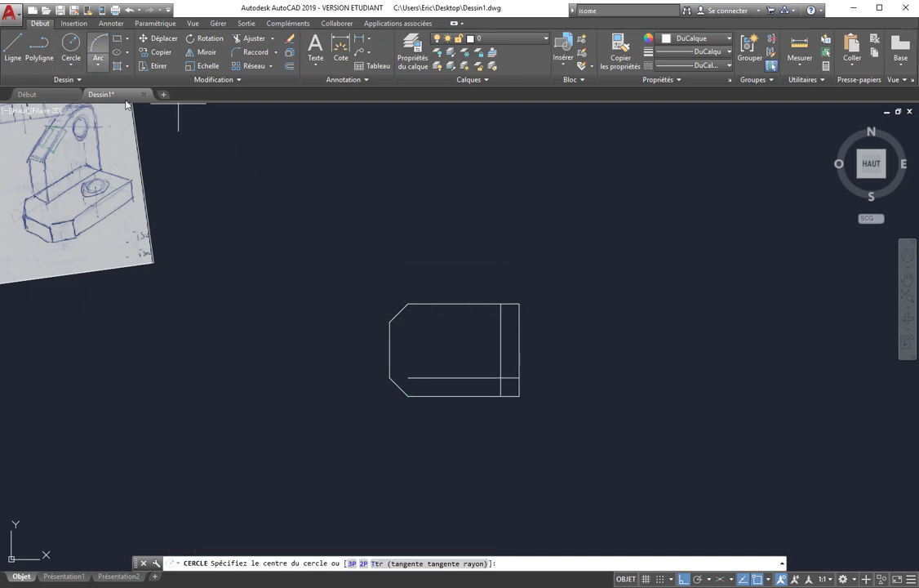
pyautogui.click(501, 377)
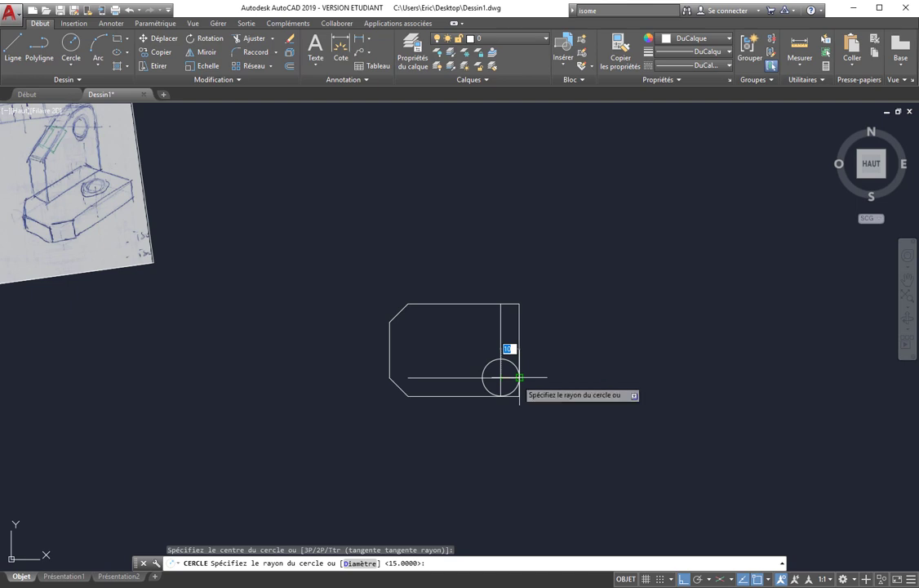
pyautogui.click(518, 378)
pyautogui.moveTo(535, 388); pyautogui.dragTo(503, 379, button='middle')
# Trim off the plate's square lower-right corner, using the radius 10 circle as the cutting edge.
pyautogui.click(235, 38)
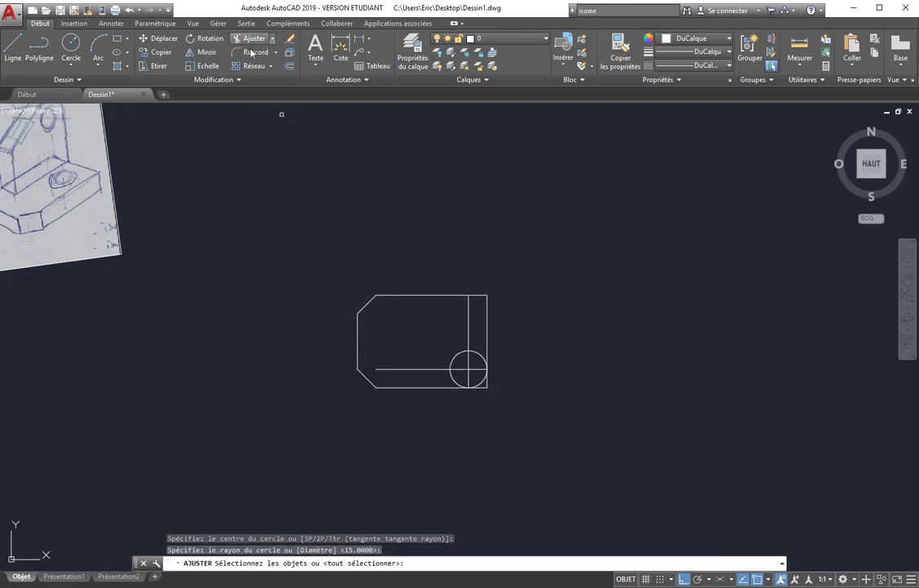
pyautogui.click(483, 379)
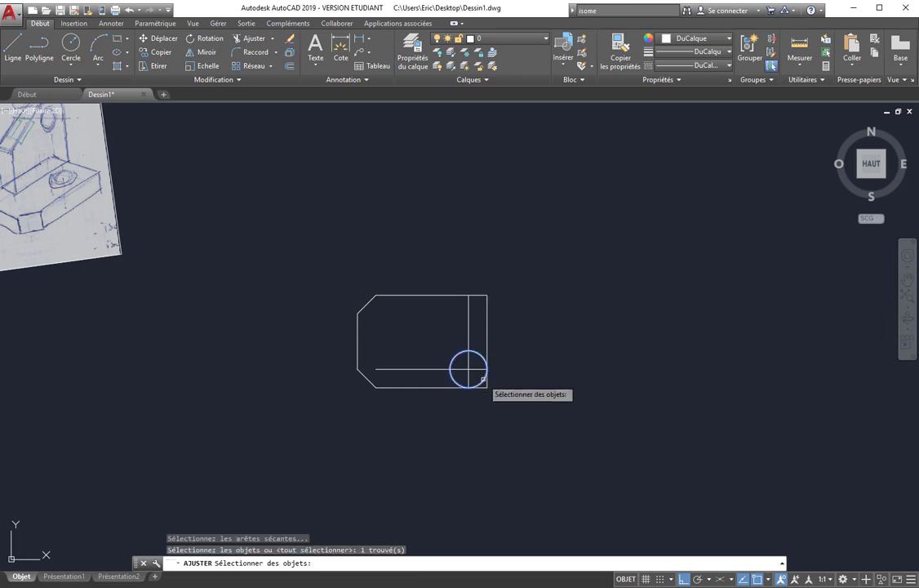
pyautogui.press('Return')
pyautogui.click(490, 384)
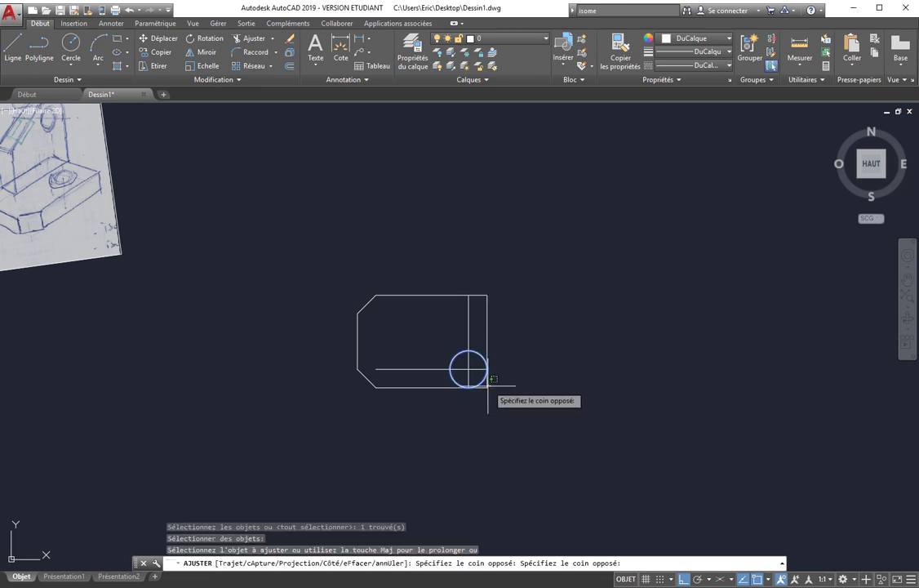
pyautogui.click(493, 384)
pyautogui.press('Return')
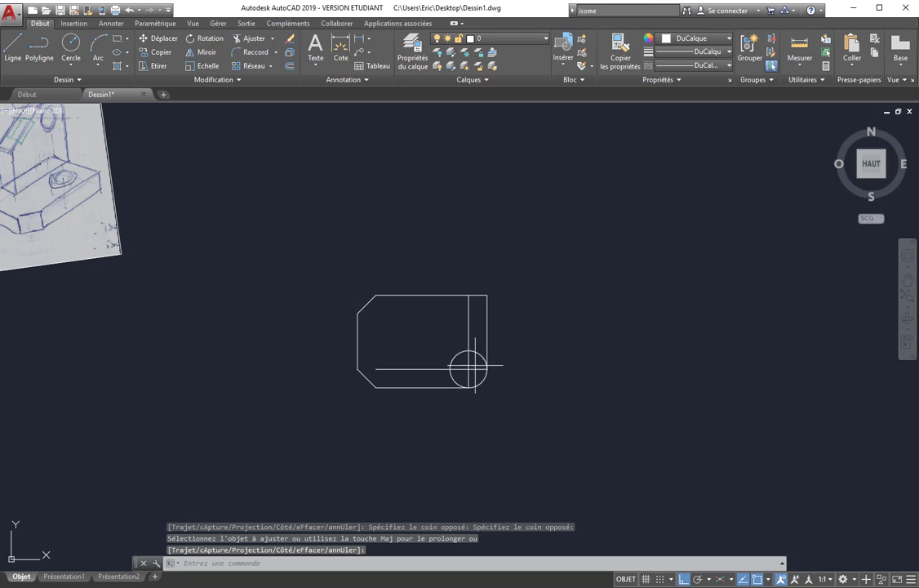
# Erase the two offset construction lines crossing at the circle's centre.
pyautogui.click(474, 364)
pyautogui.click(460, 375)
pyautogui.press('Delete')
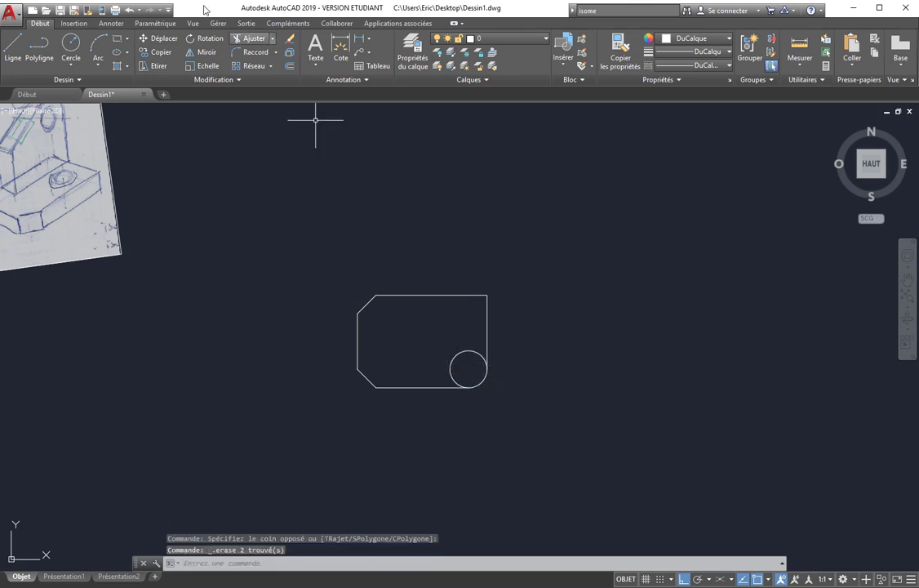
# Trim away the circle's inner part between the plate's right and lower edges, leaving only the rounded corner arc.
pyautogui.click(244, 45)
pyautogui.click(500, 295)
pyautogui.click(462, 314)
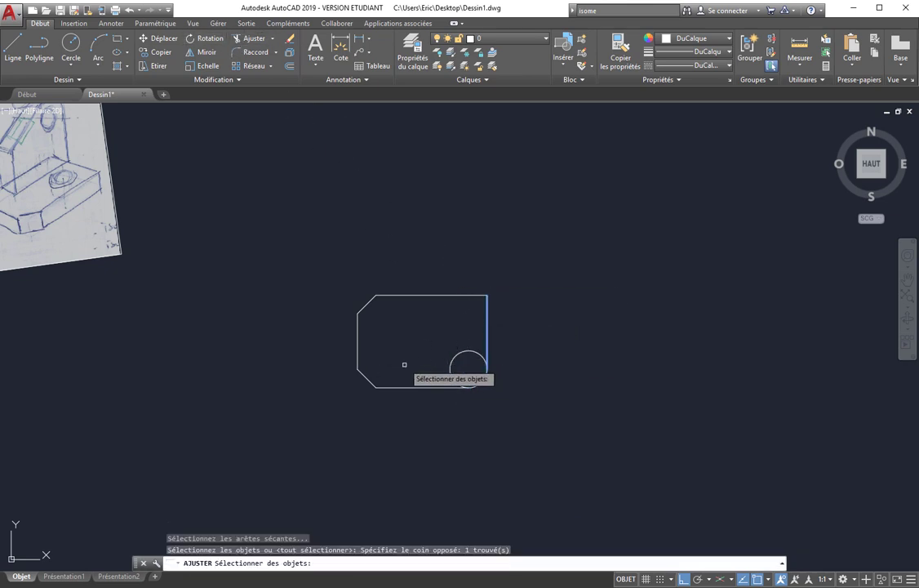
pyautogui.click(406, 365)
pyautogui.click(393, 402)
pyautogui.press('Return')
pyautogui.click(459, 362)
pyautogui.click(444, 347)
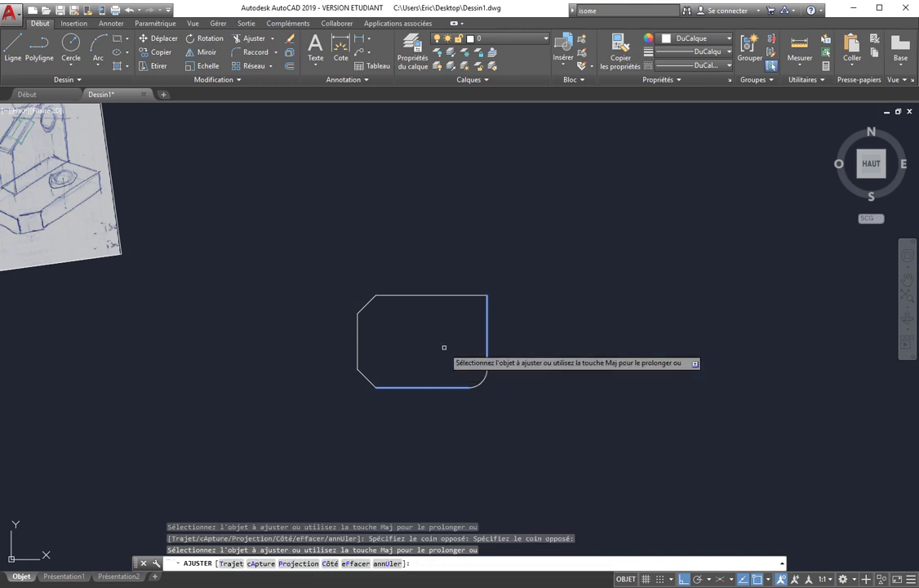
pyautogui.moveTo(529, 341); pyautogui.dragTo(505, 347, button='middle')
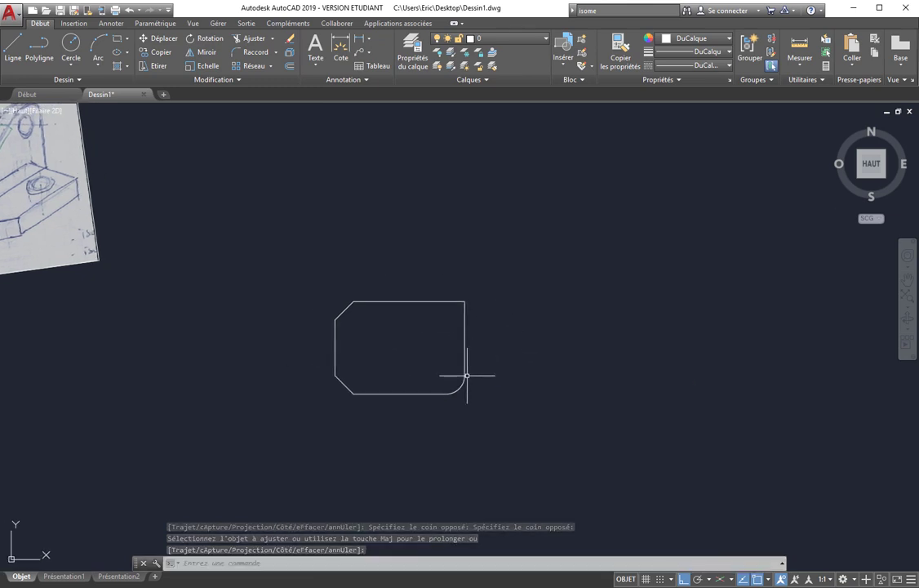
# Draw a closed 70 by 10 rectangle with lines above the plate as its front view.
pyautogui.moveTo(381, 194); pyautogui.dragTo(384, 260, button='middle')
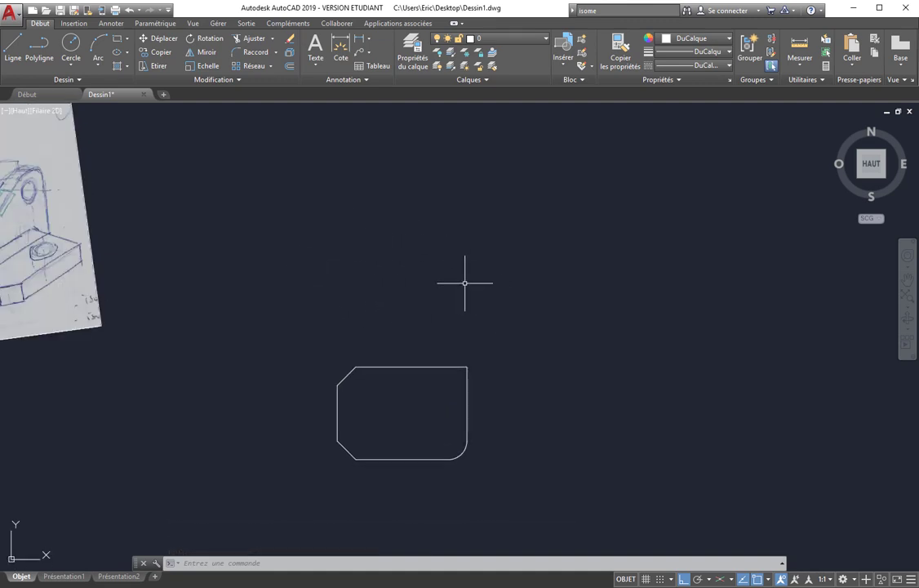
pyautogui.click(13, 45)
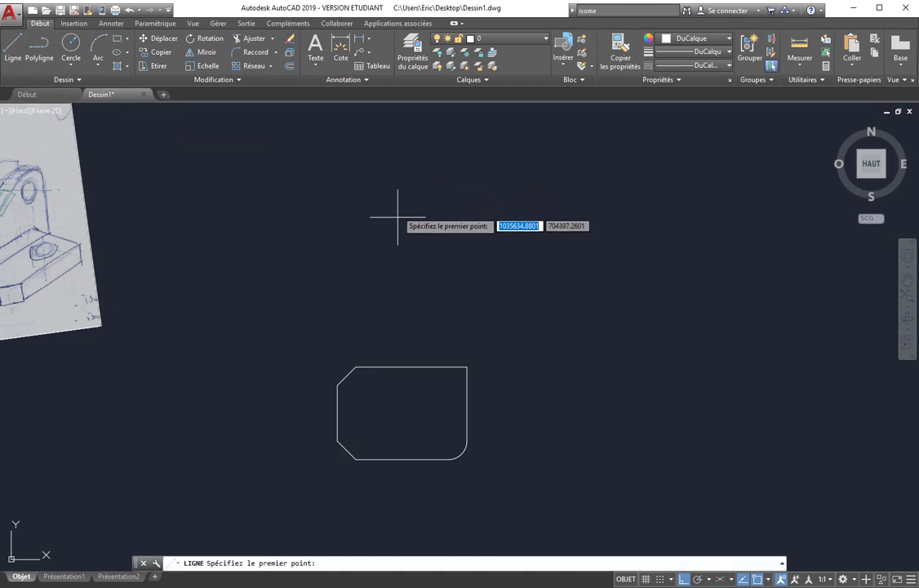
pyautogui.click(334, 282)
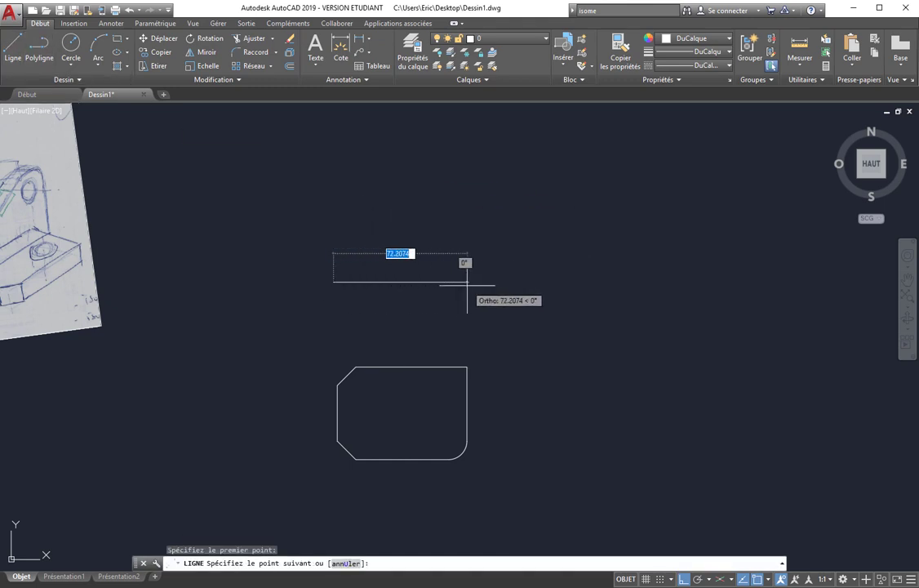
pyautogui.write('70')
pyautogui.press('Return')
pyautogui.write('10')
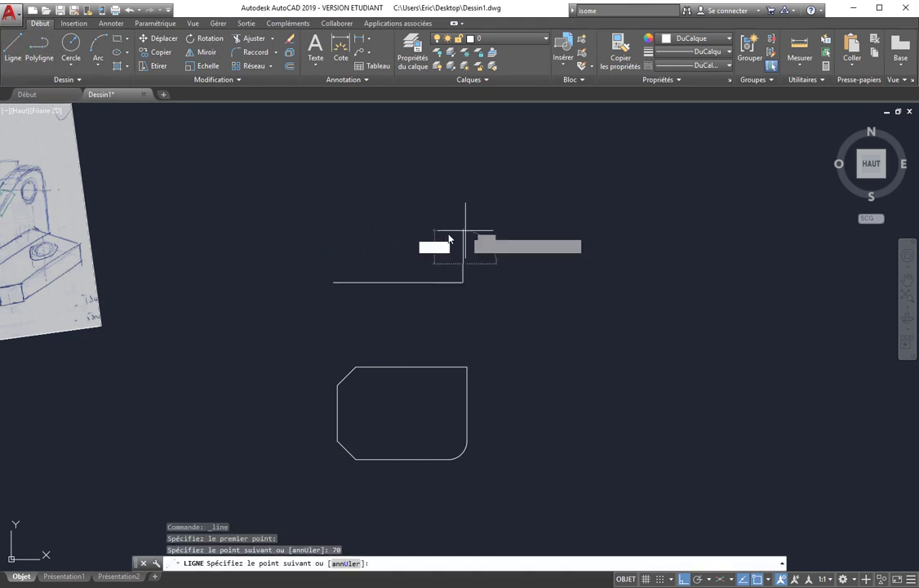
pyautogui.press('Return')
pyautogui.write('70')
pyautogui.press('Return')
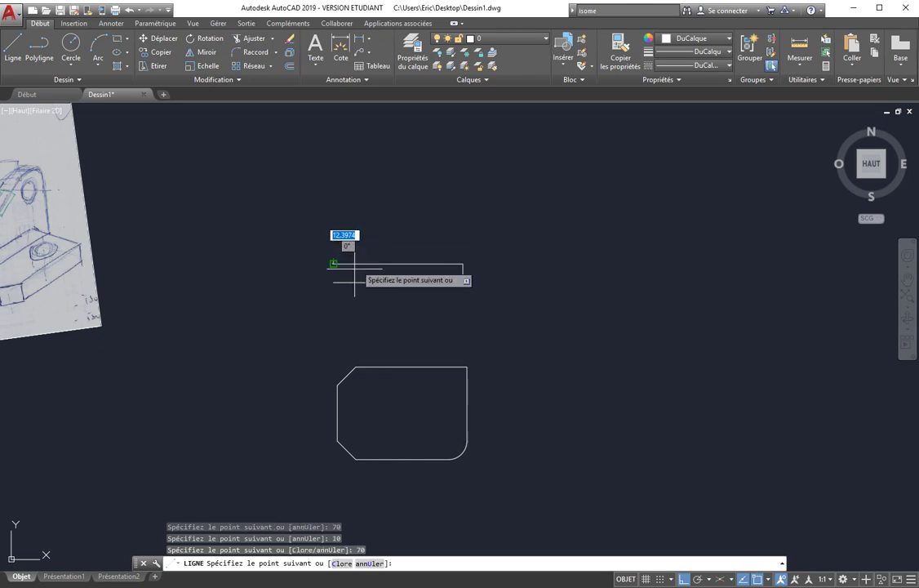
pyautogui.press('Escape')
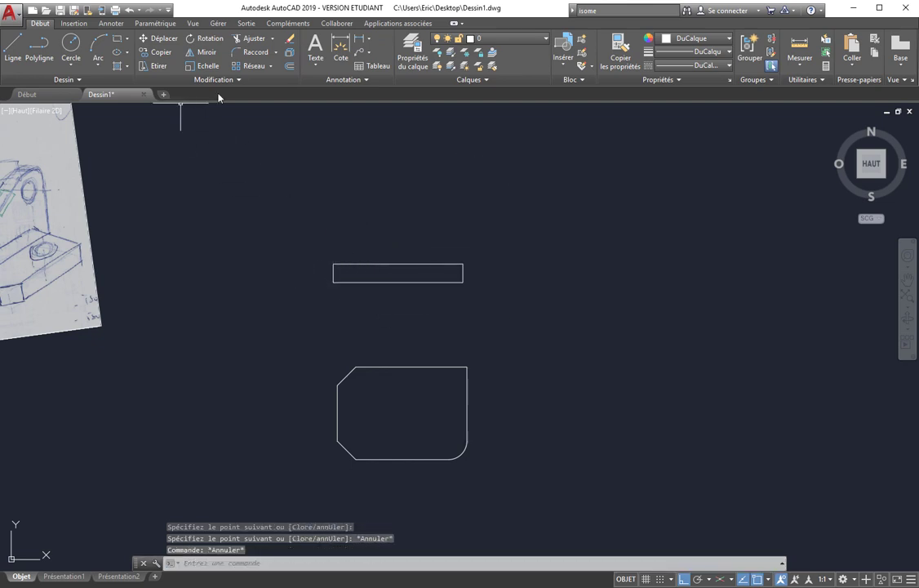
# Offset the front-view rectangle's left edge inward by 10 and start a line from the plate's upper-left chamfer corner.
pyautogui.click(289, 66)
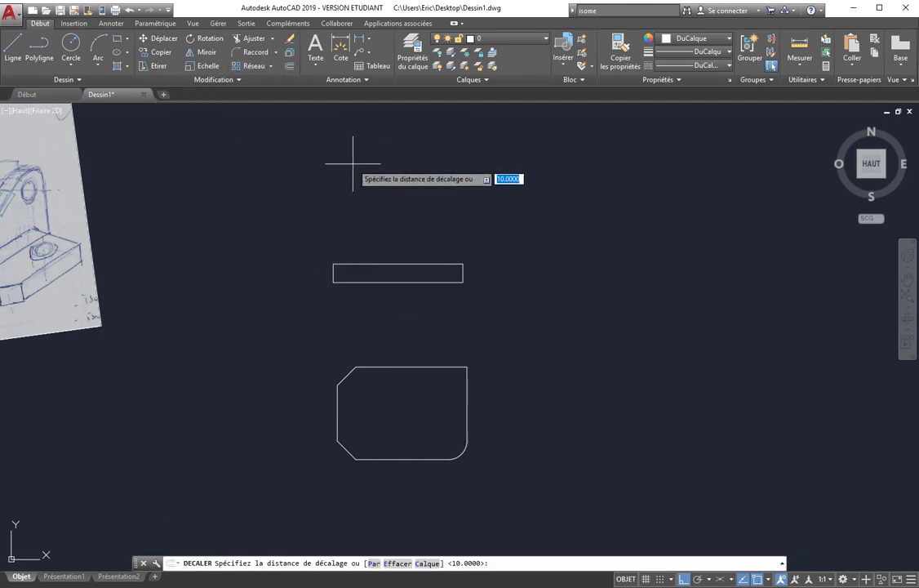
pyautogui.press('Return')
pyautogui.click(333, 271)
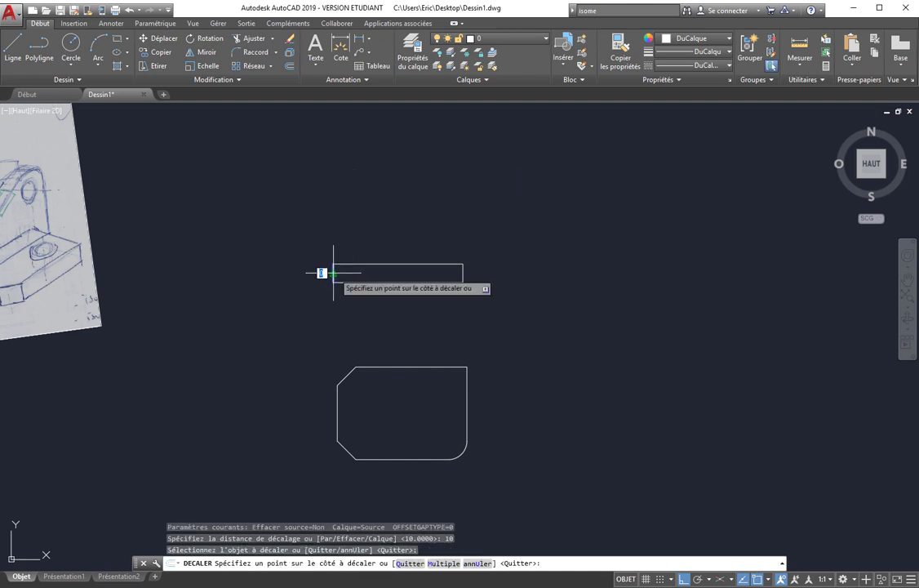
pyautogui.click(369, 275)
pyautogui.press('Escape')
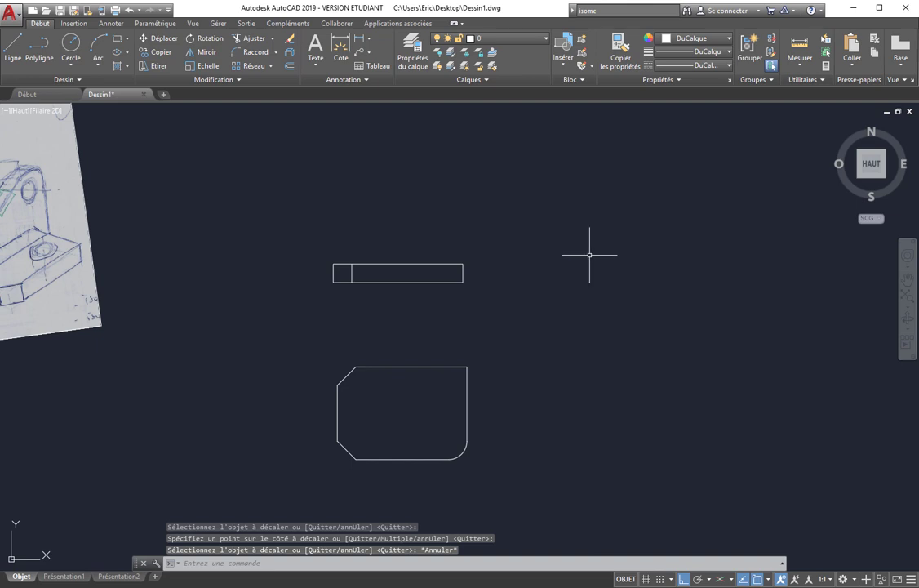
pyautogui.click(13, 48)
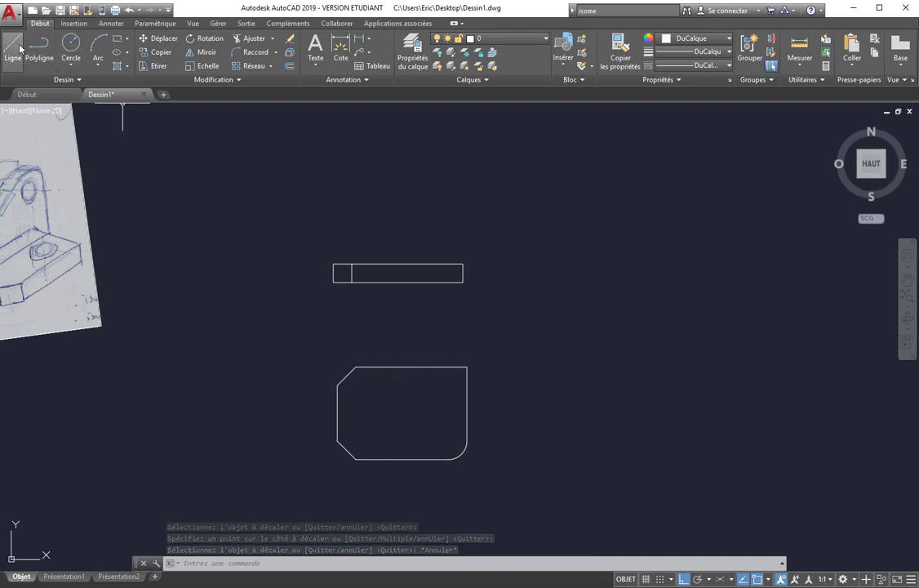
pyautogui.click(338, 385)
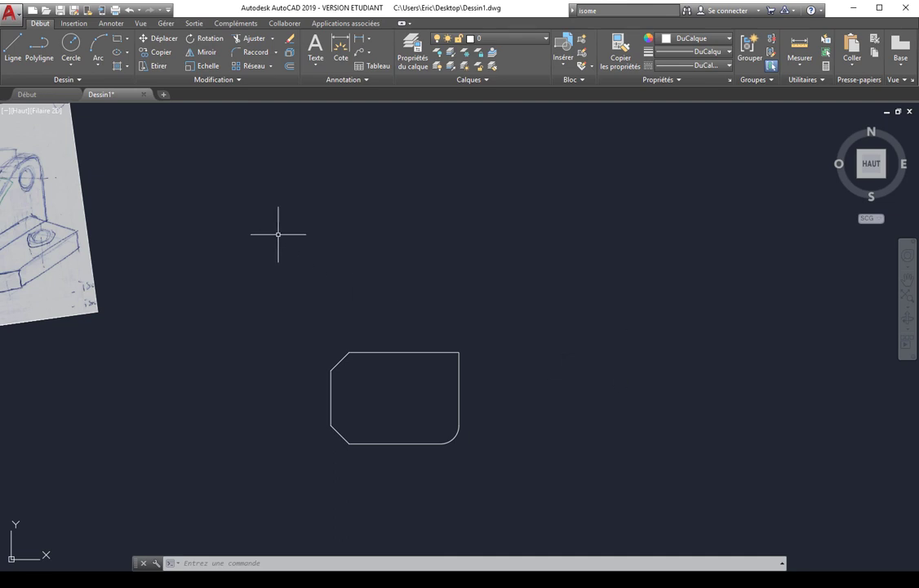
# Draw vertical construction lines through the plate's left edge, the chamfers' inner ends and the right edge.
pyautogui.click(78, 80)
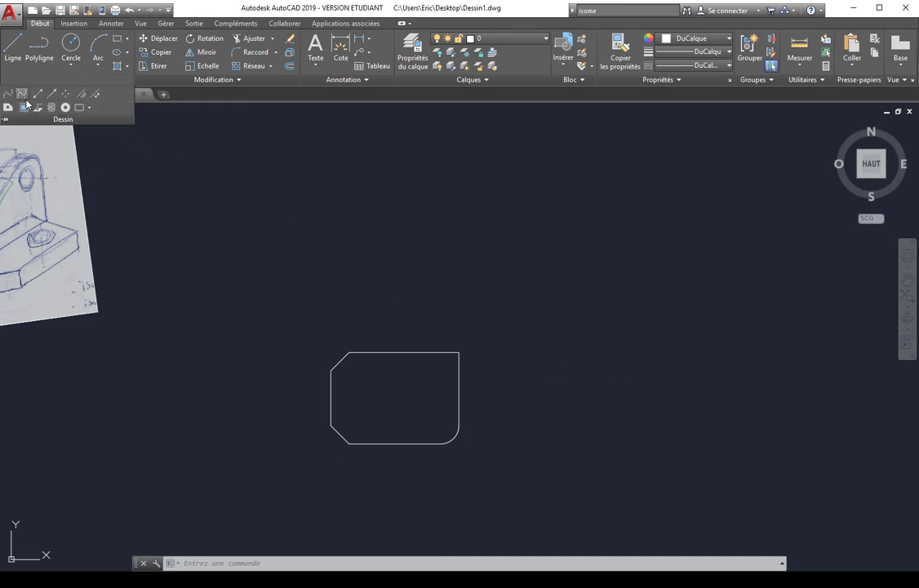
pyautogui.click(36, 98)
pyautogui.write('v')
pyautogui.press('Return')
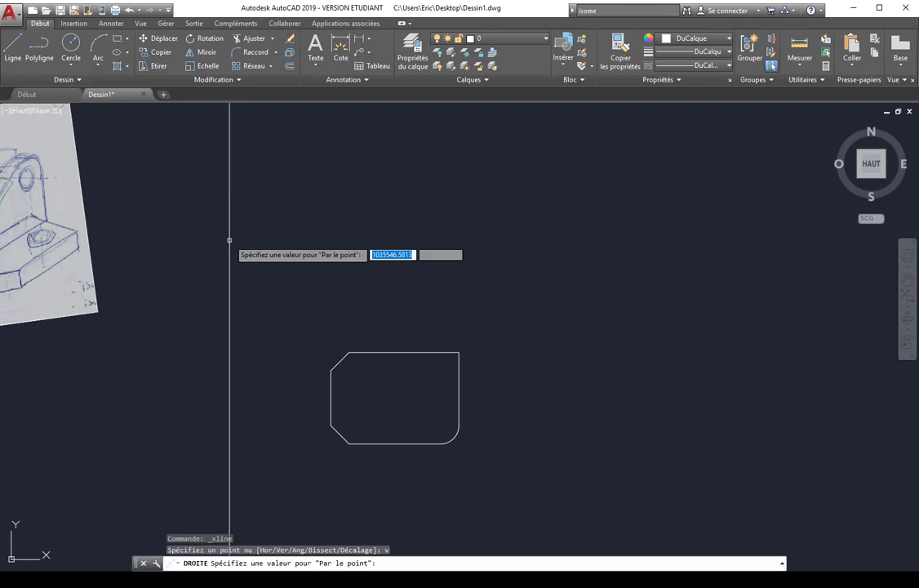
pyautogui.click(331, 370)
pyautogui.click(349, 443)
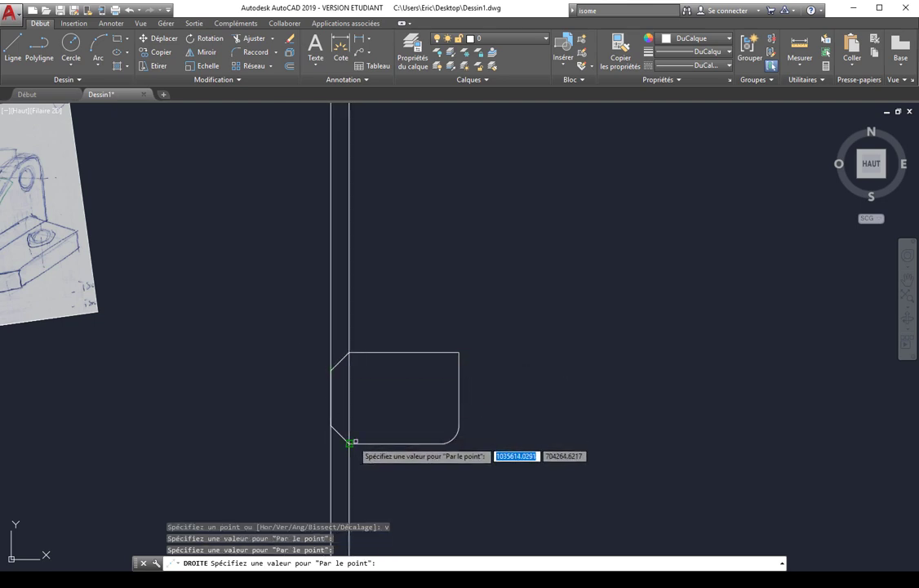
pyautogui.click(459, 425)
pyautogui.press('Return')
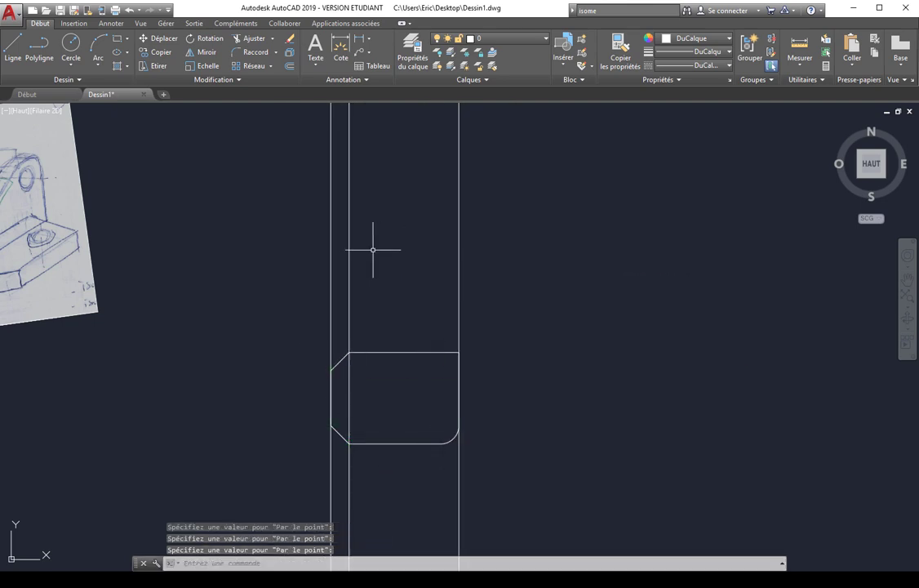
# Draw a horizontal construction line above the plate, crossing the three vertical construction lines.
pyautogui.press('Return')
pyautogui.write('h')
pyautogui.press('Return')
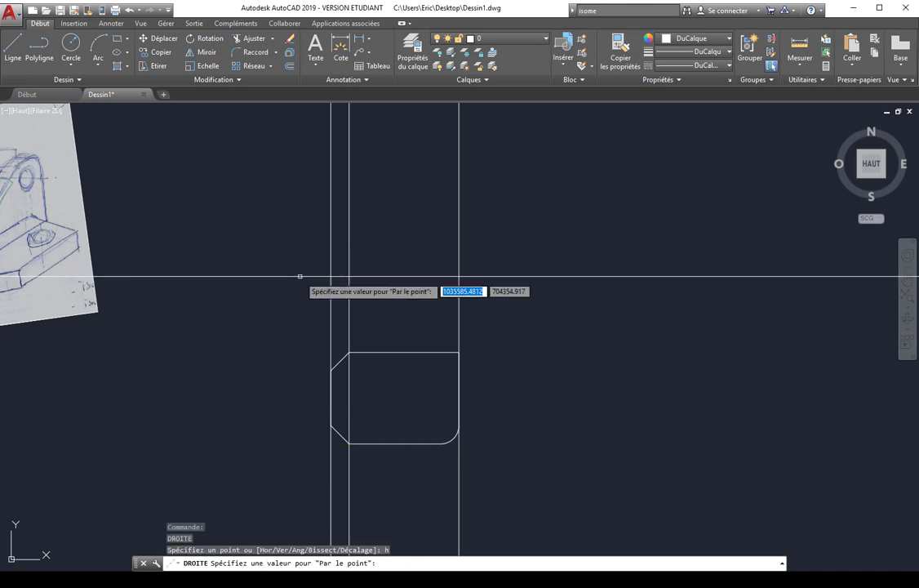
pyautogui.click(293, 278)
pyautogui.press('Return')
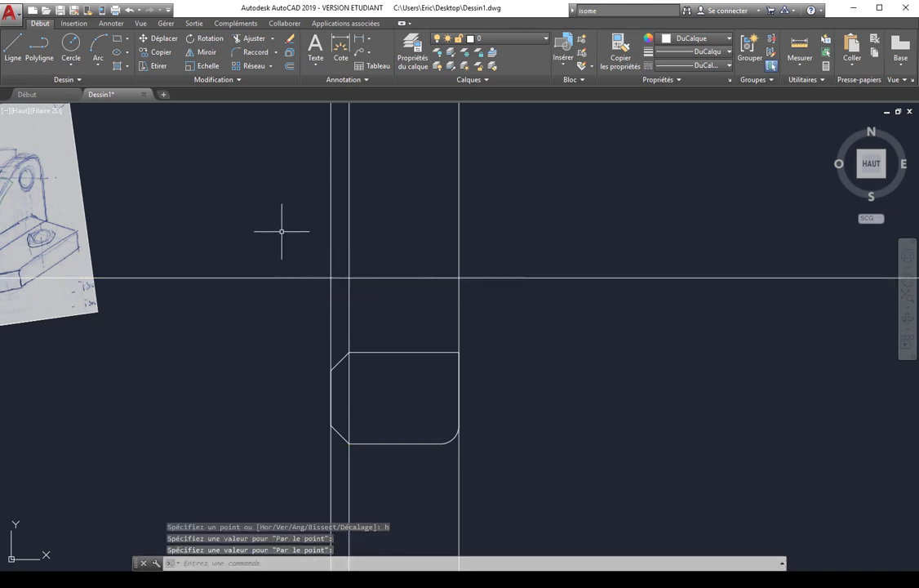
# Offset the horizontal construction line upward by 10.
pyautogui.click(291, 69)
pyautogui.write('10')
pyautogui.press('Return')
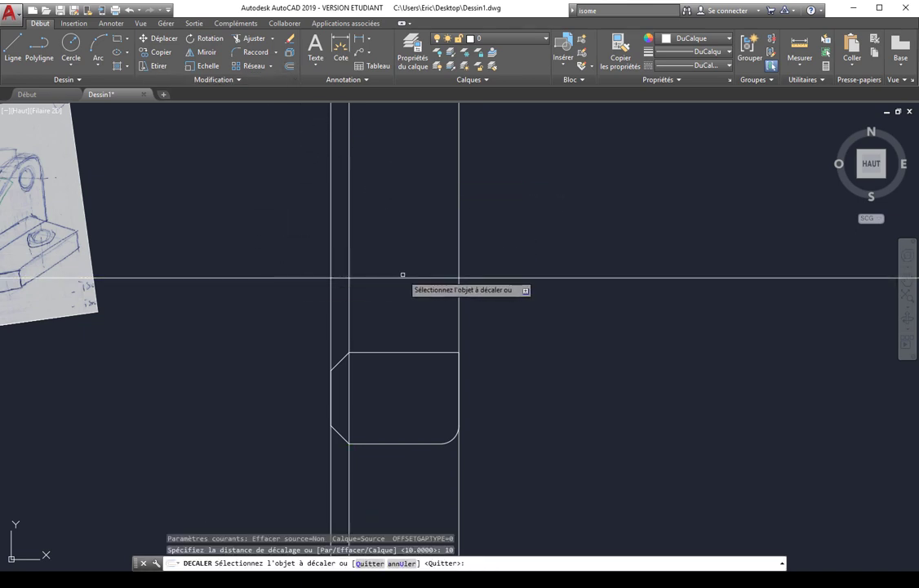
pyautogui.click(400, 277)
pyautogui.click(395, 244)
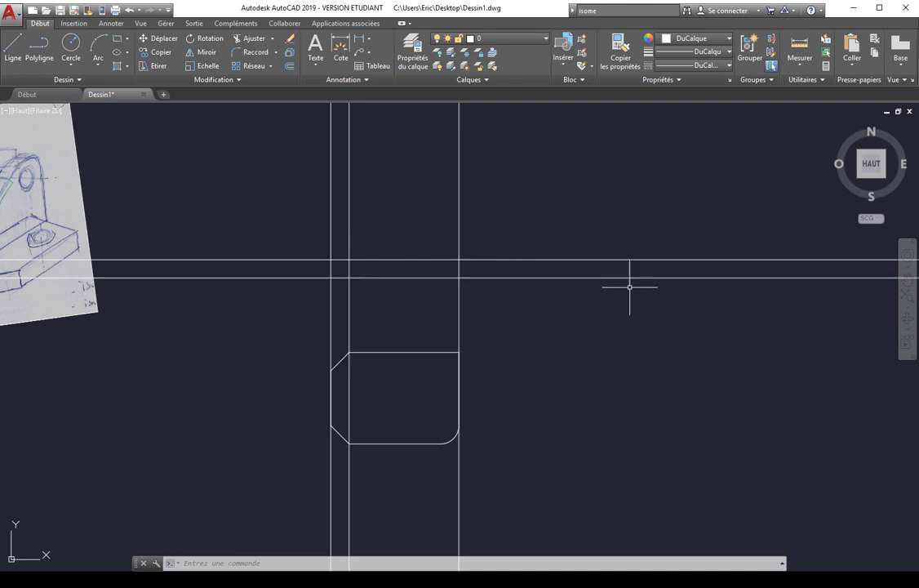
# Draw a vertical construction line in the free area right of the plate.
pyautogui.click(53, 79)
pyautogui.click(37, 95)
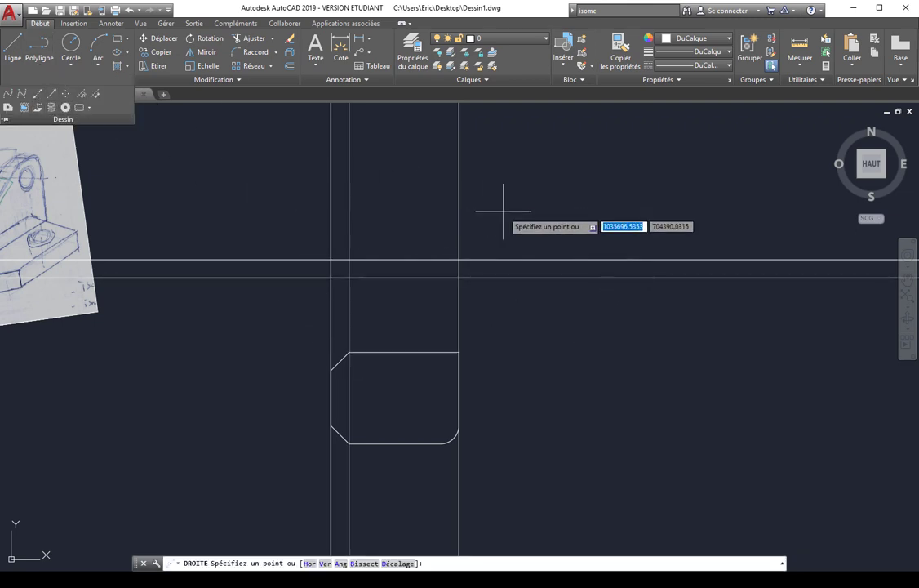
pyautogui.write('v')
pyautogui.press('Return')
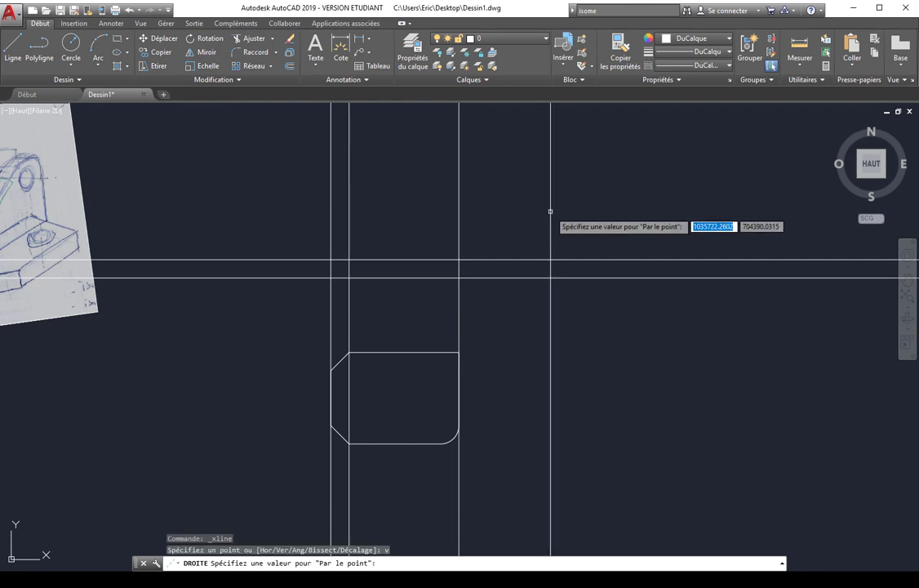
pyautogui.click(550, 232)
pyautogui.press('Return')
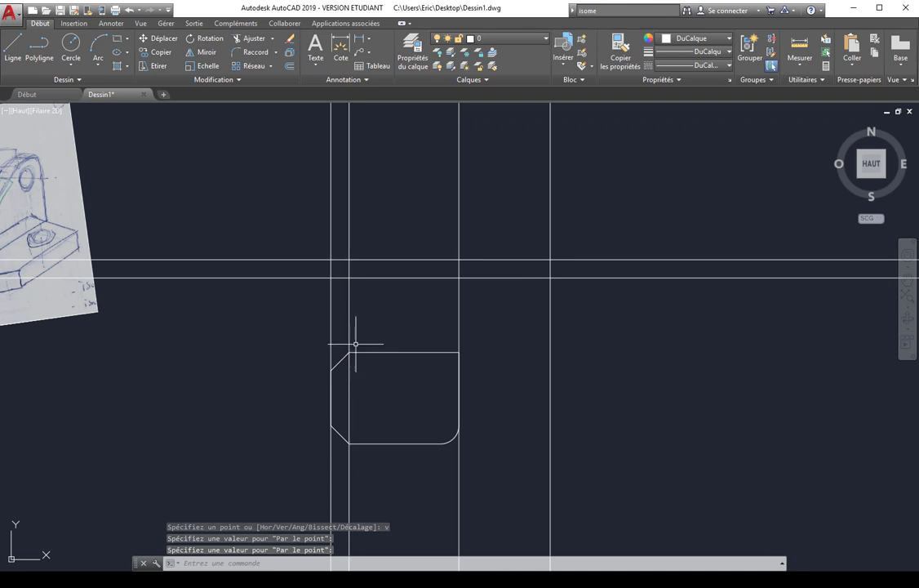
# Draw a horizontal construction line through the plate's upper edge.
pyautogui.click(39, 79)
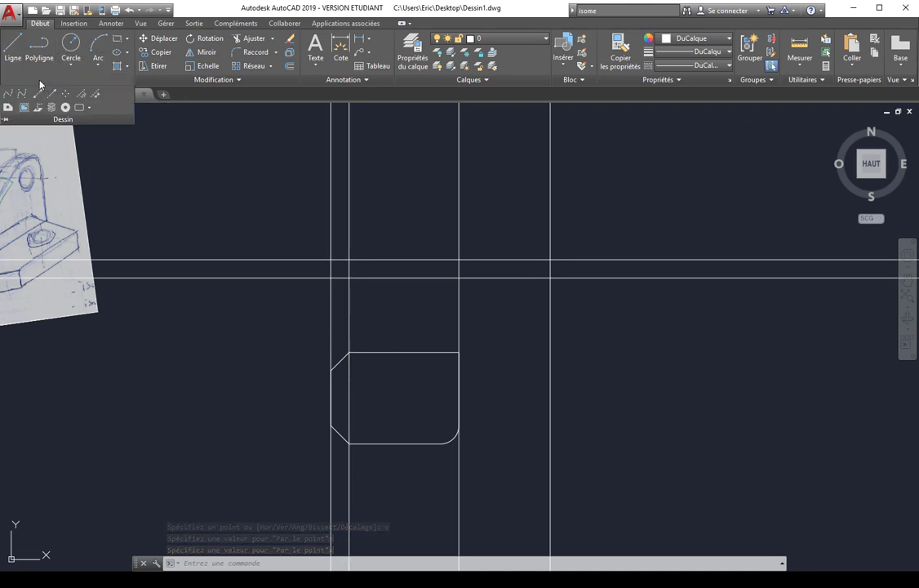
pyautogui.click(37, 96)
pyautogui.write('h')
pyautogui.press('Return')
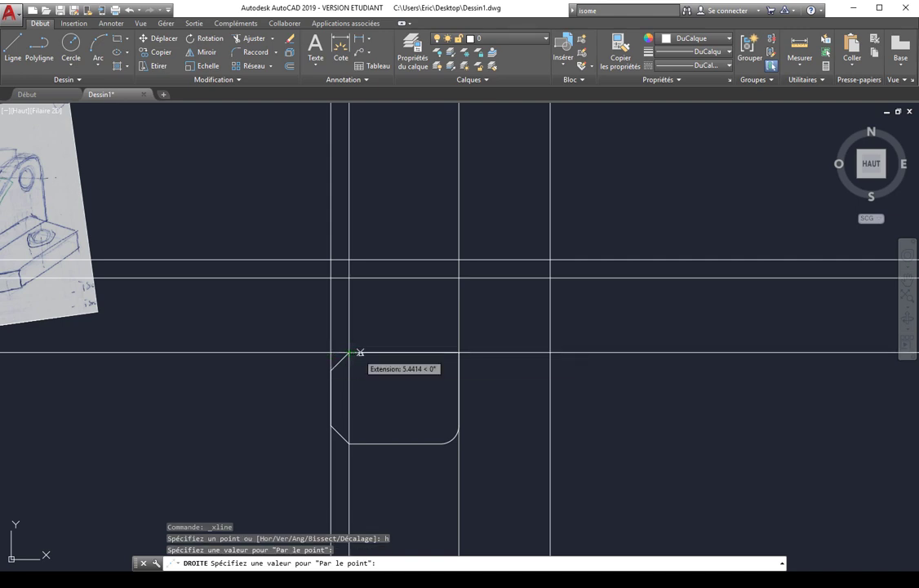
pyautogui.click(389, 352)
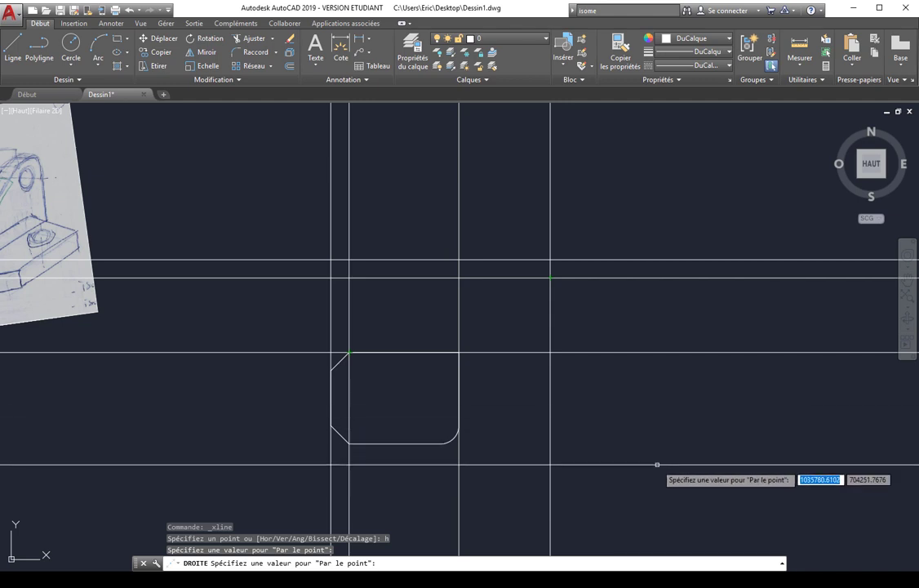
pyautogui.press('Escape')
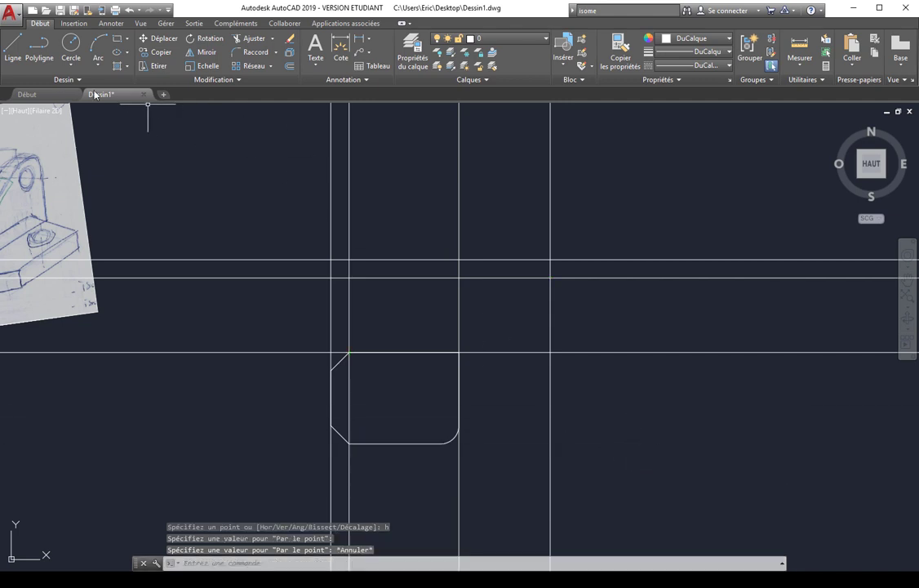
# Draw a 45° line about 120 long downward to the right from the intersection of the separate vertical construction line and the plate's upper-edge construction line.
pyautogui.click(14, 50)
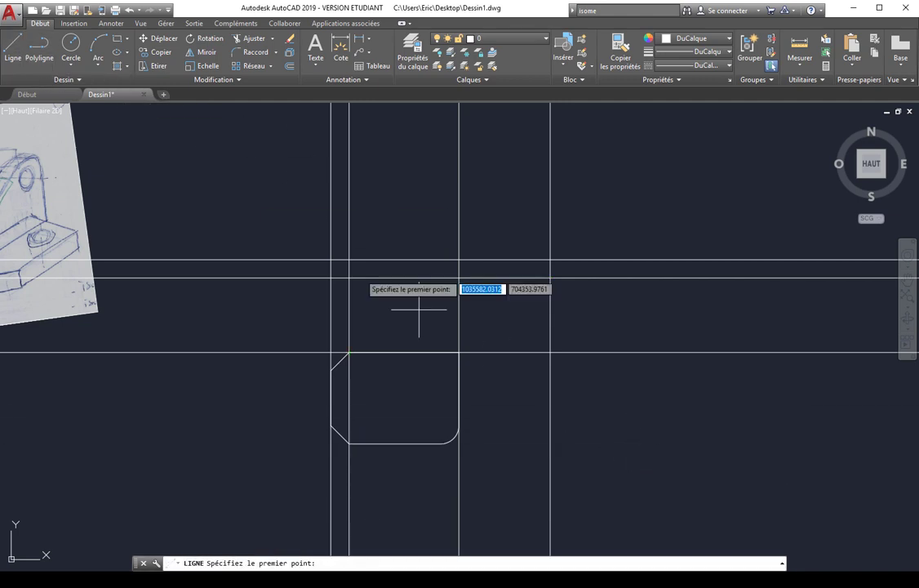
pyautogui.click(550, 353)
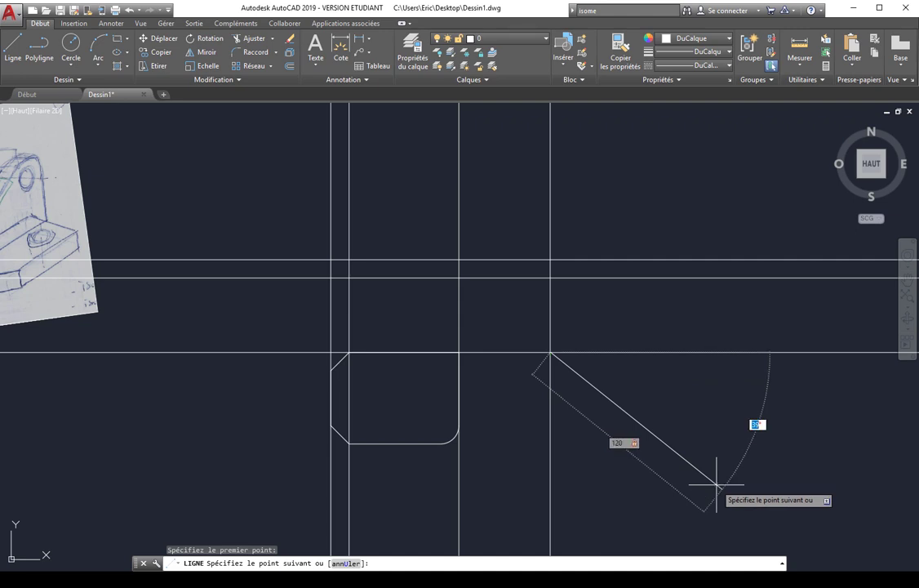
pyautogui.write('45')
pyautogui.press('Return')
pyautogui.press('Escape')
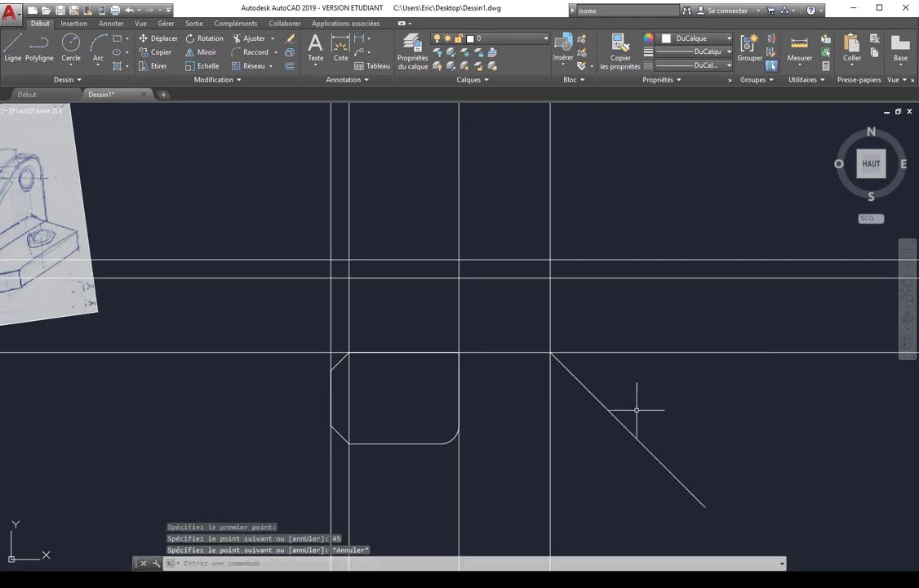
# Project the left end of the plate's upper chamfer horizontally to the 45° line, and from there vertically to the uppermost construction line.
pyautogui.click(15, 51)
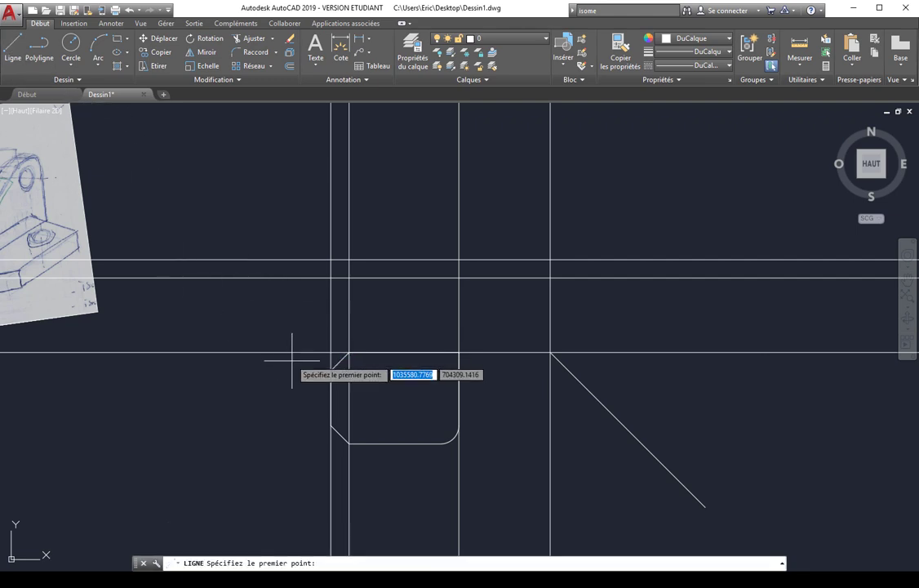
pyautogui.click(331, 371)
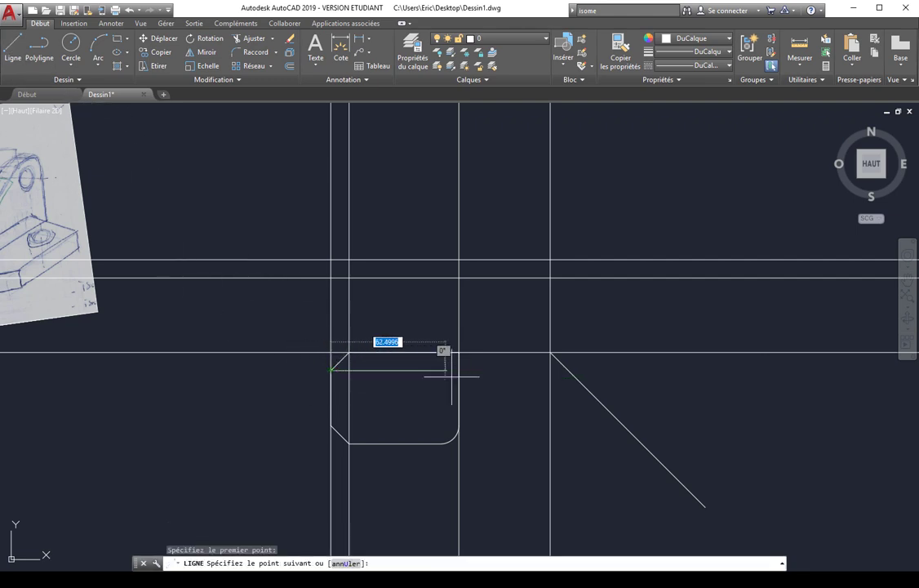
pyautogui.click(569, 371)
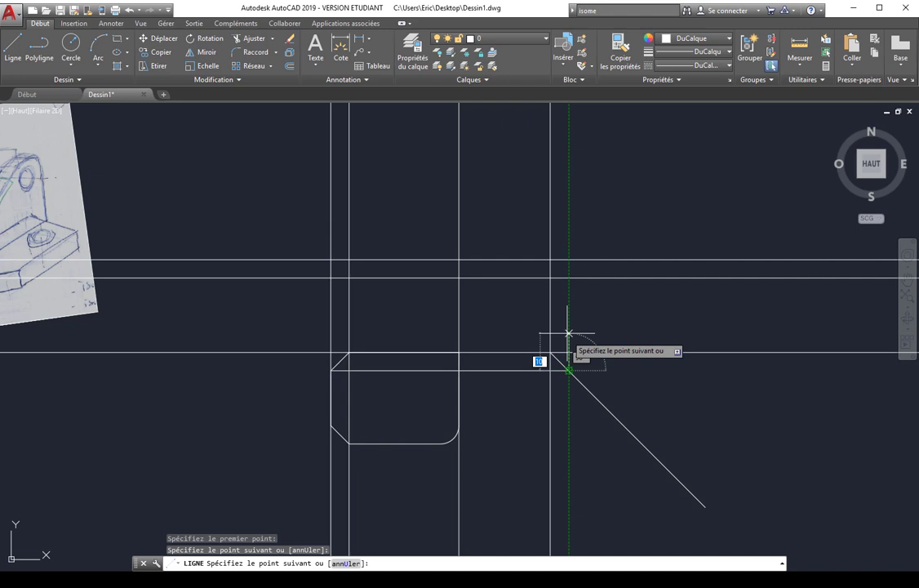
pyautogui.click(569, 260)
pyautogui.press('Escape')
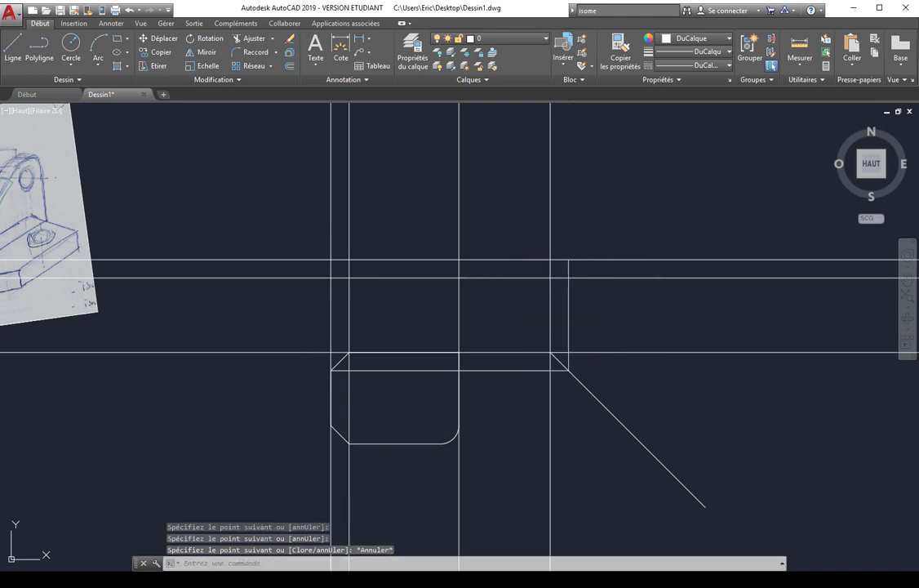
# Project the left end of the plate's lower chamfer horizontally to the 45° line, and from there vertically to the uppermost construction line.
pyautogui.press('Return')
pyautogui.click(330, 424)
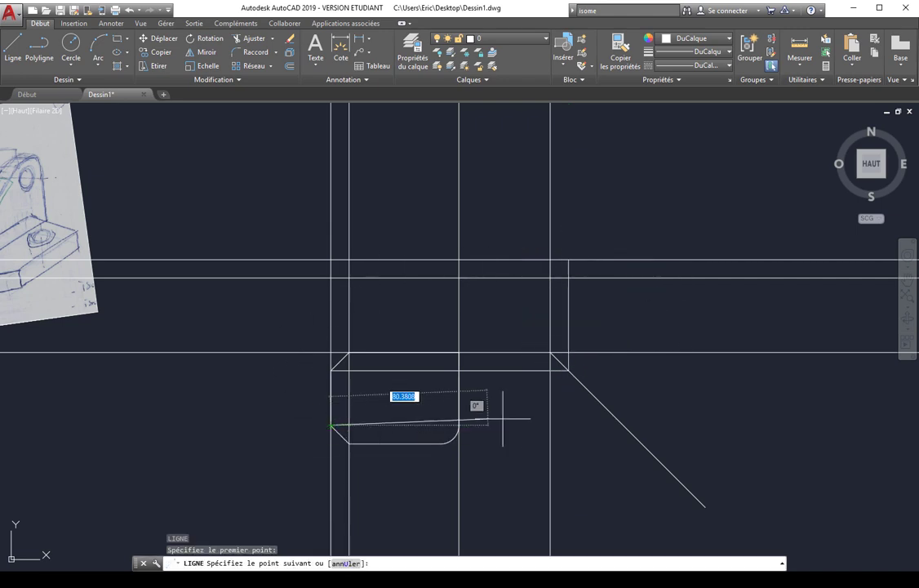
pyautogui.click(624, 425)
pyautogui.click(624, 259)
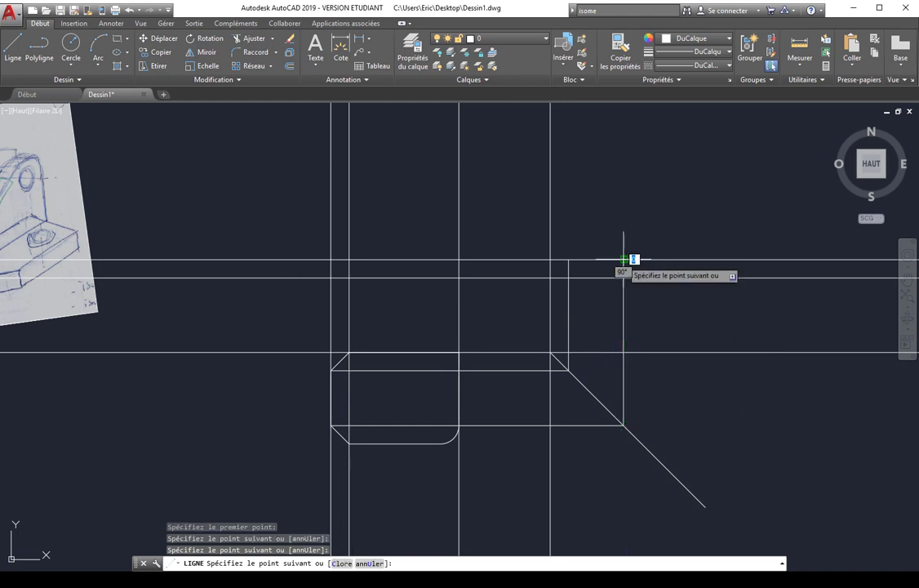
pyautogui.press('Return')
# With Ortho on, project the plate's lower edge past the 45° line and draw a vertical from their intersection to above the uppermost construction line.
pyautogui.press('Return')
pyautogui.click(349, 443)
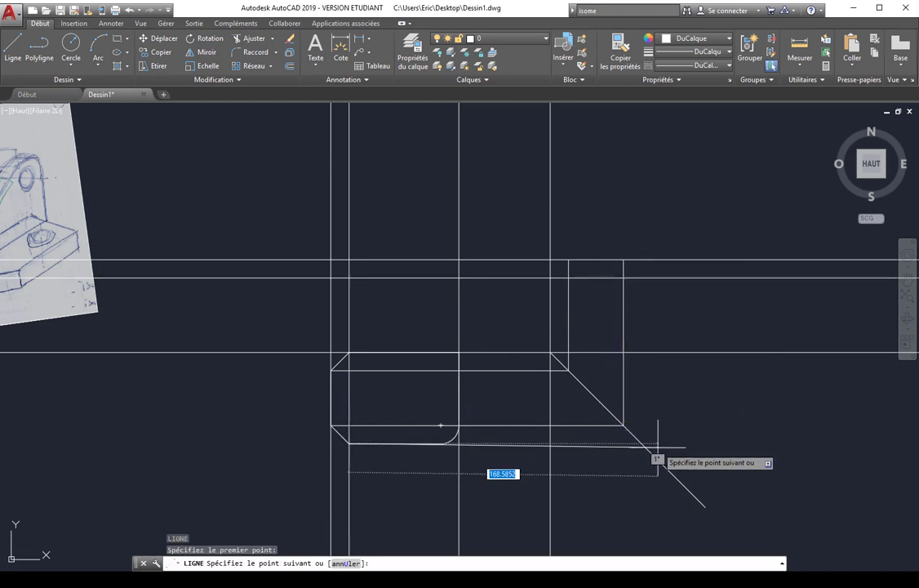
pyautogui.press('F8')
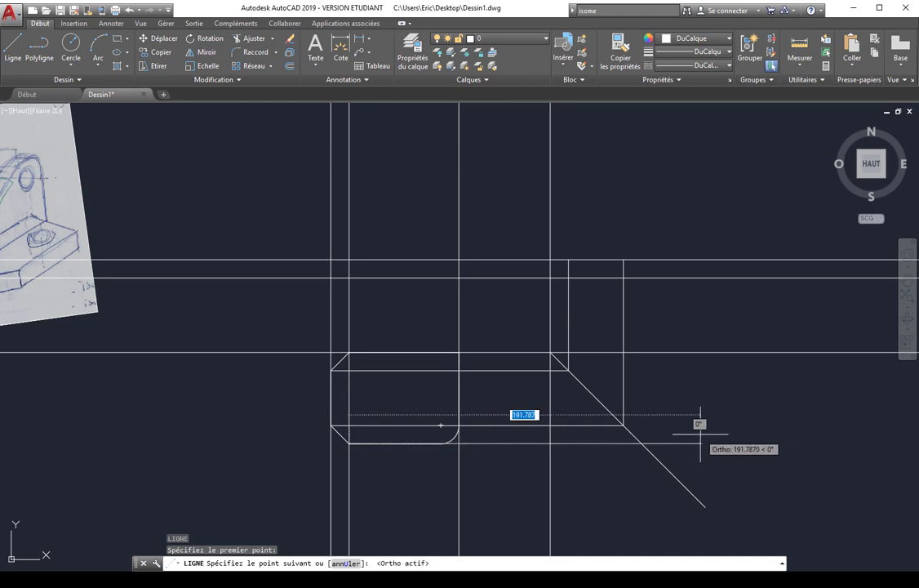
pyautogui.click(699, 425)
pyautogui.press('Return')
pyautogui.press('Return')
pyautogui.click(643, 443)
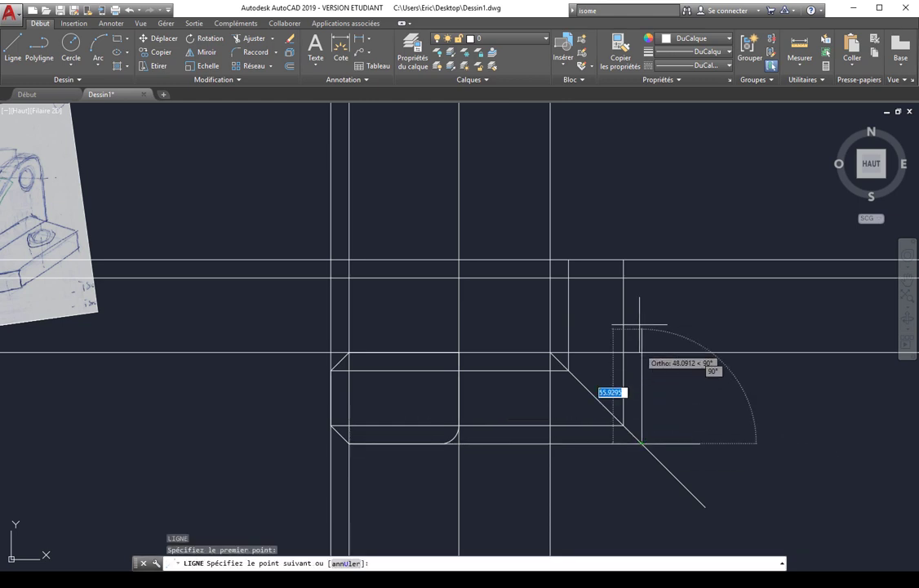
pyautogui.click(643, 243)
pyautogui.press('Escape')
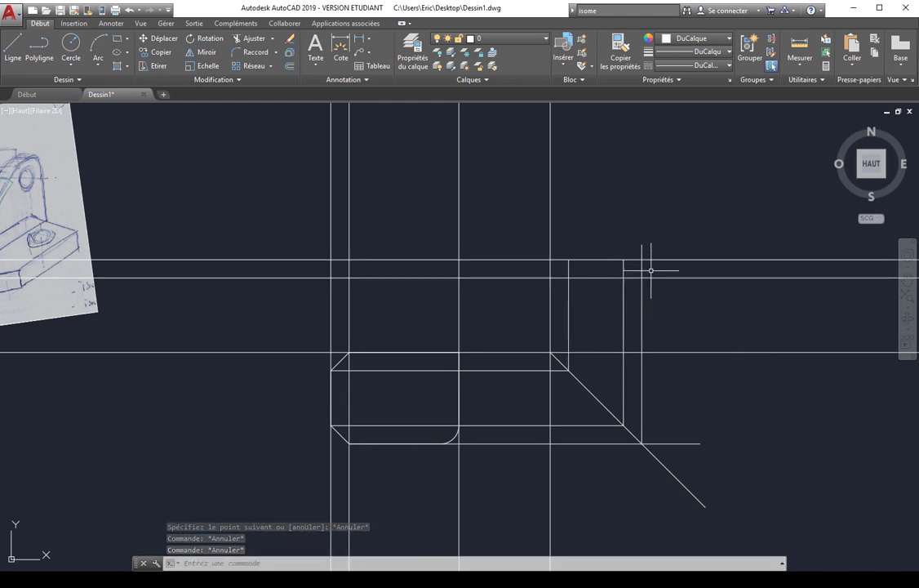
# Trim all vertical lines above and below the two parallel horizontal construction lines that bound the base's thickness.
pyautogui.click(260, 41)
pyautogui.click(514, 245)
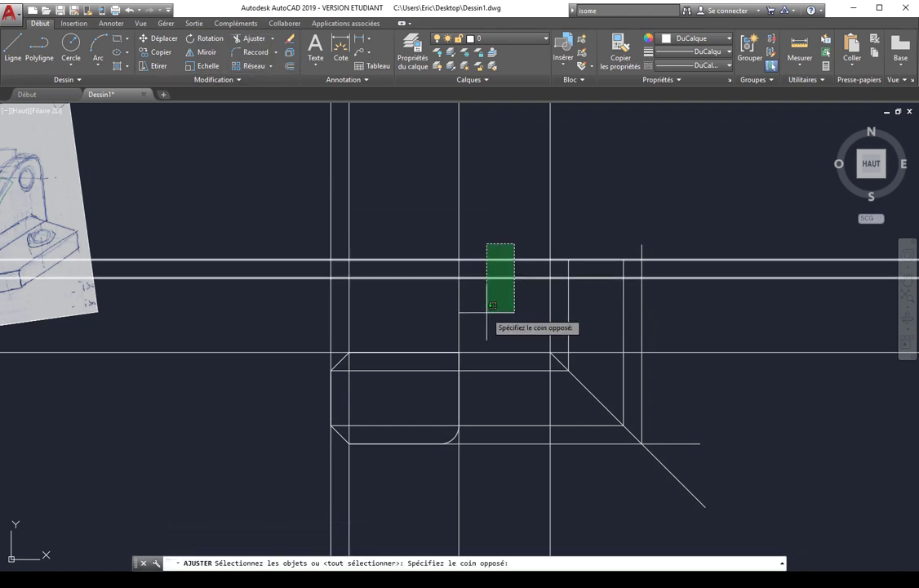
pyautogui.click(486, 312)
pyautogui.press('Return')
pyautogui.click(695, 214)
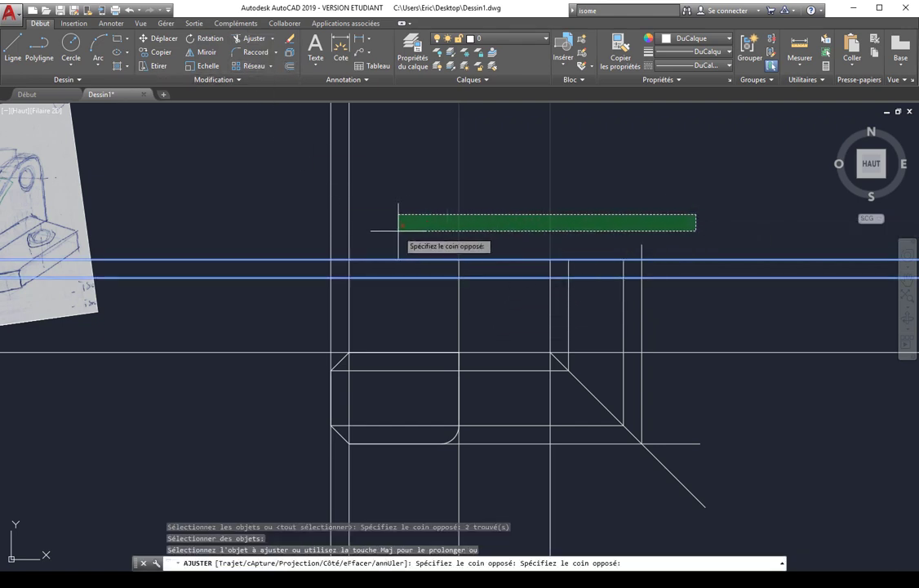
pyautogui.click(308, 245)
pyautogui.click(689, 310)
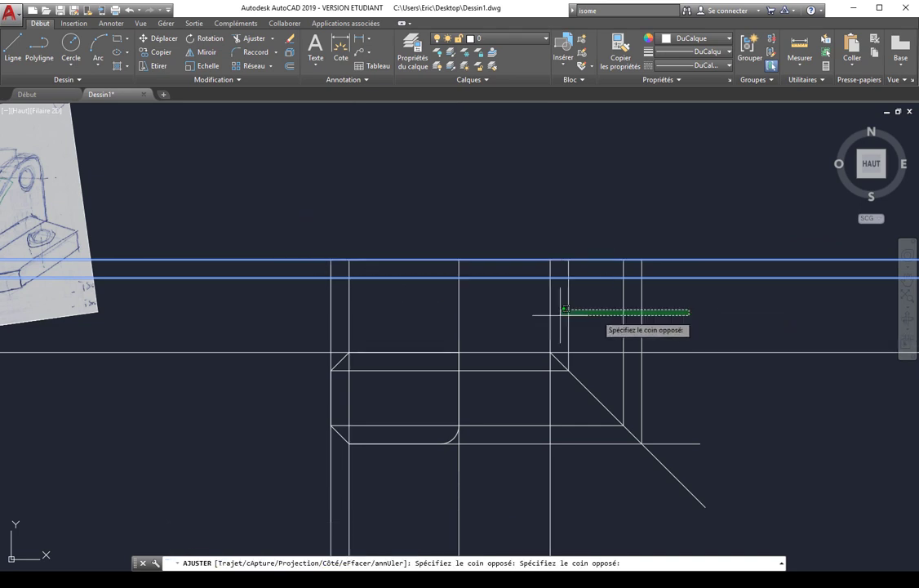
pyautogui.click(294, 330)
pyautogui.press('Return')
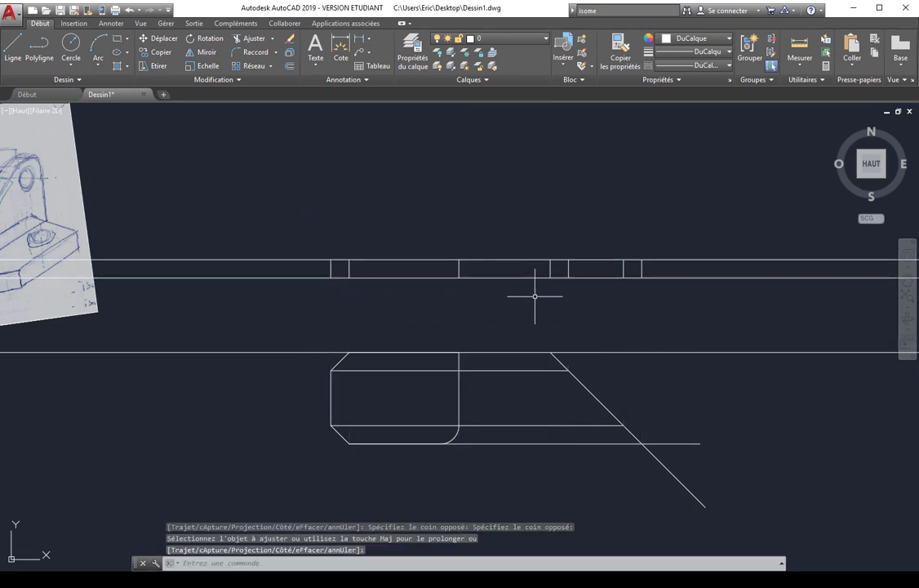
# Trim the two horizontal construction lines to the outer vertical edges, leaving closed outlines of the base in the front and side views.
pyautogui.press('Return')
pyautogui.click(655, 266)
pyautogui.click(634, 266)
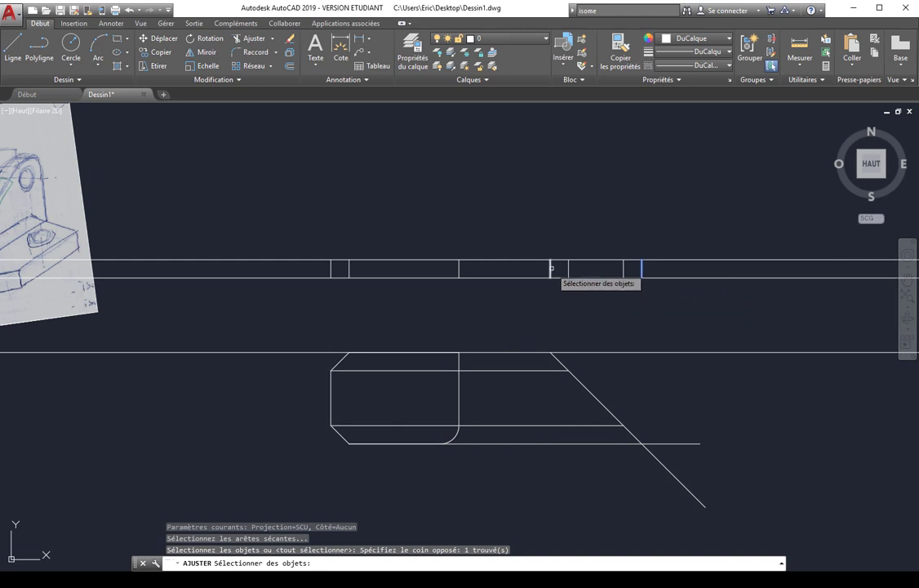
pyautogui.click(461, 271)
pyautogui.click(463, 266)
pyautogui.click(360, 268)
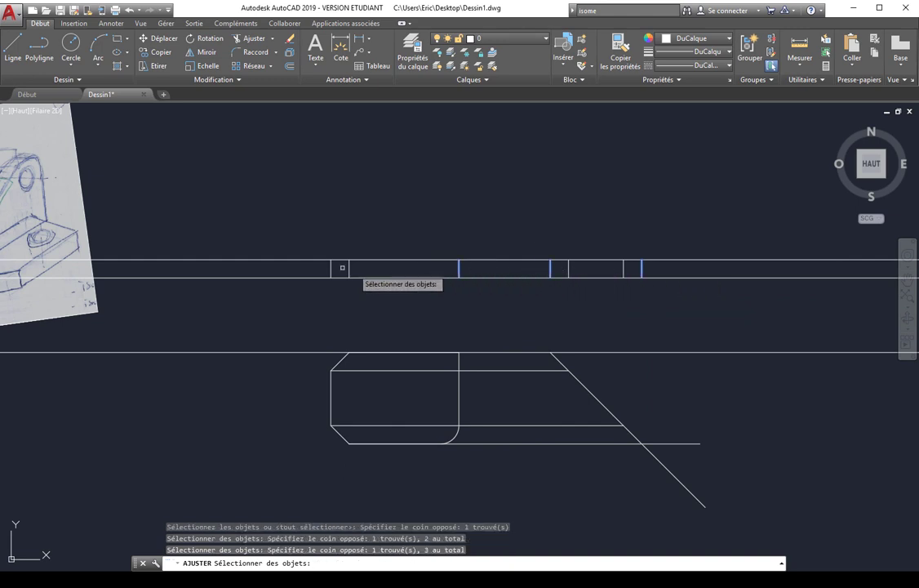
pyautogui.click(336, 265)
pyautogui.click(322, 269)
pyautogui.press('Return')
pyautogui.click(305, 243)
pyautogui.click(293, 293)
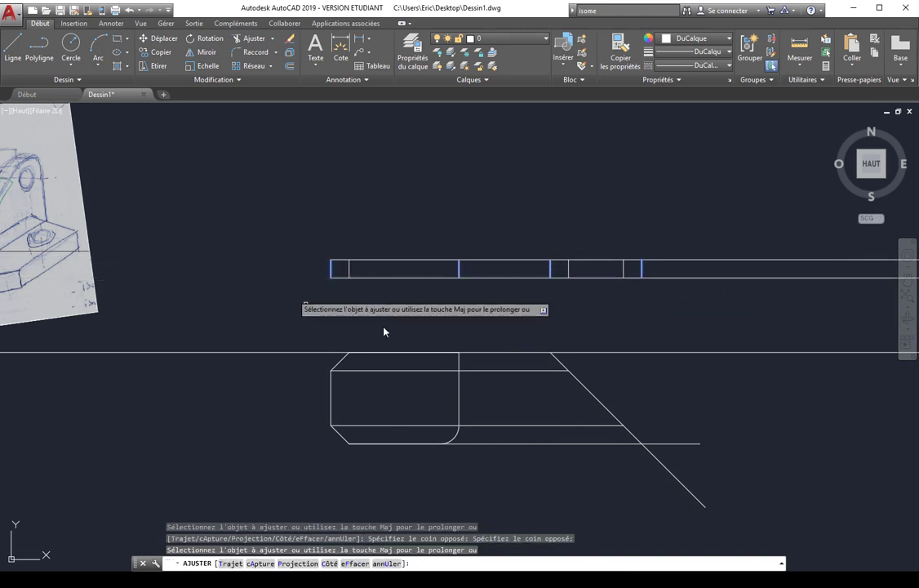
pyautogui.click(504, 244)
pyautogui.click(492, 325)
pyautogui.click(733, 247)
pyautogui.click(680, 319)
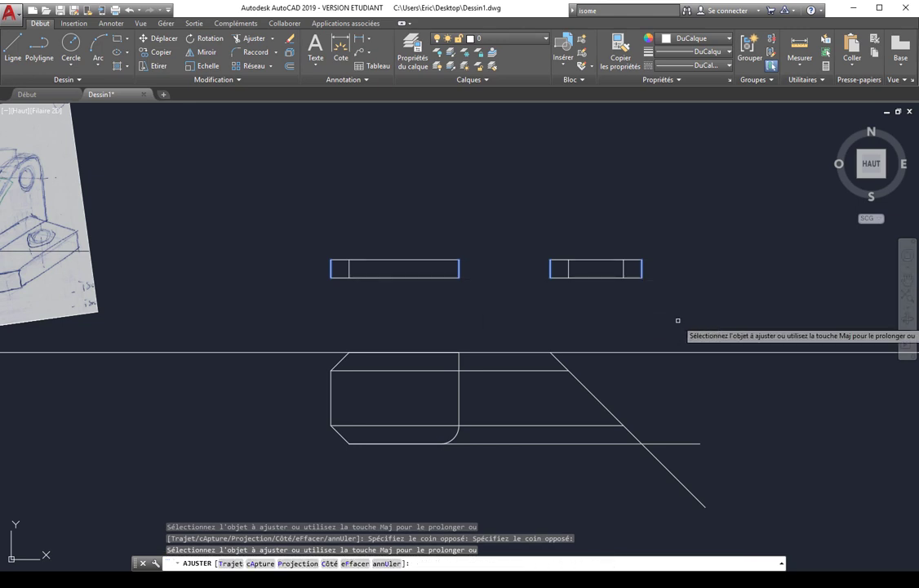
pyautogui.press('Escape')
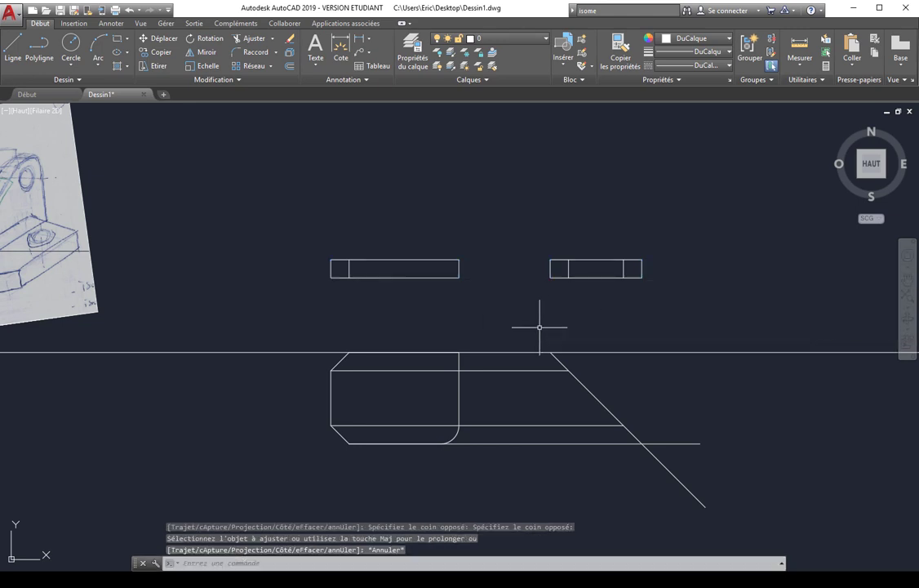
# Delete the plate's upper-edge construction line and the three horizontal projection lines, keeping the 45° line.
pyautogui.click(536, 332)
pyautogui.click(508, 460)
pyautogui.press('Delete')
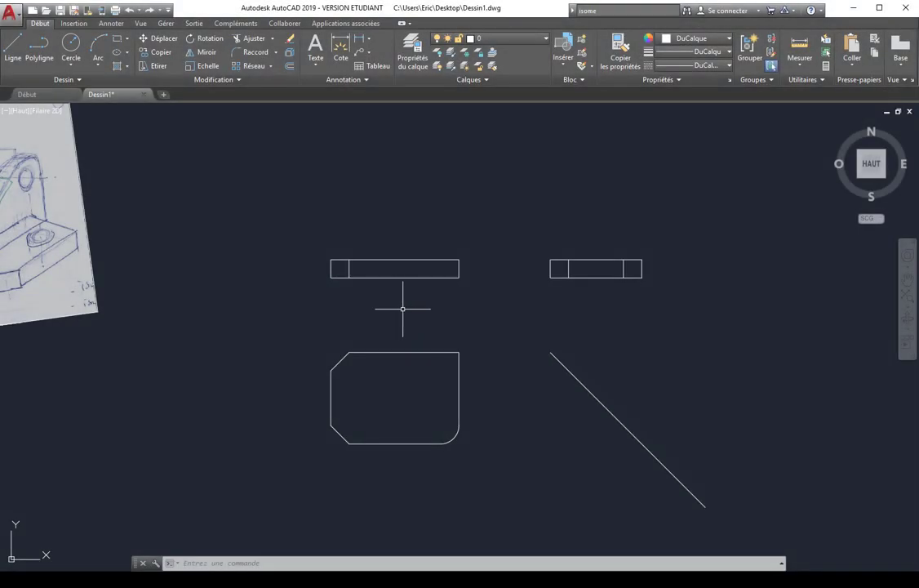
# Draw a vertical line upward from the upper right corner of the base in the front view.
pyautogui.moveTo(301, 300)
pyautogui.mouseDown(button='middle')
pyautogui.moveTo(564, 351)
pyautogui.moveTo(620, 374)
pyautogui.mouseUp(button='middle')
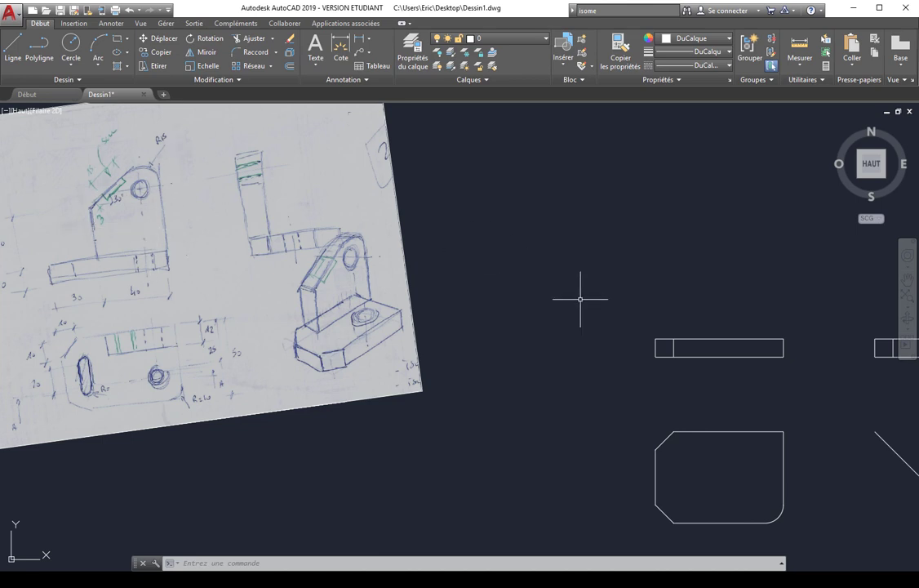
pyautogui.moveTo(581, 299); pyautogui.dragTo(248, 288, button='middle')
pyautogui.click(13, 47)
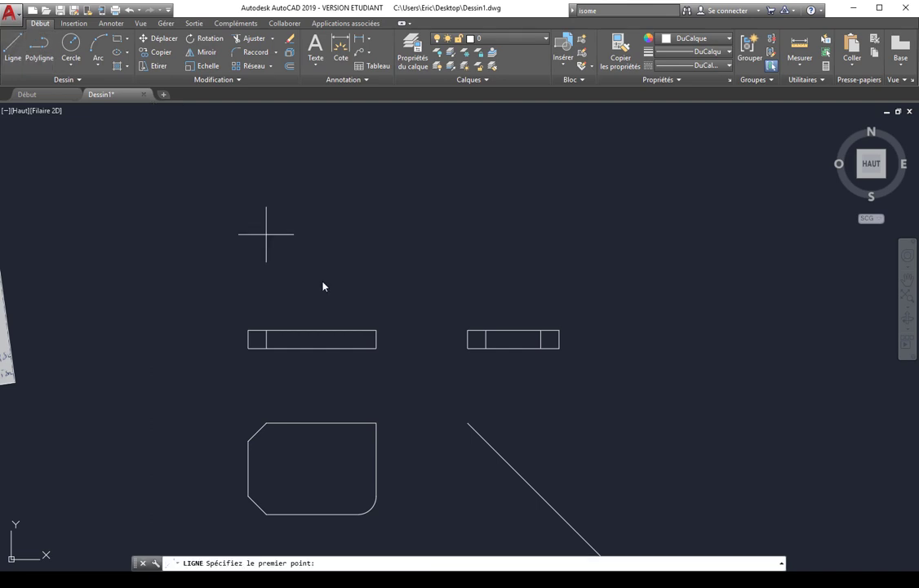
pyautogui.click(376, 330)
pyautogui.click(375, 183)
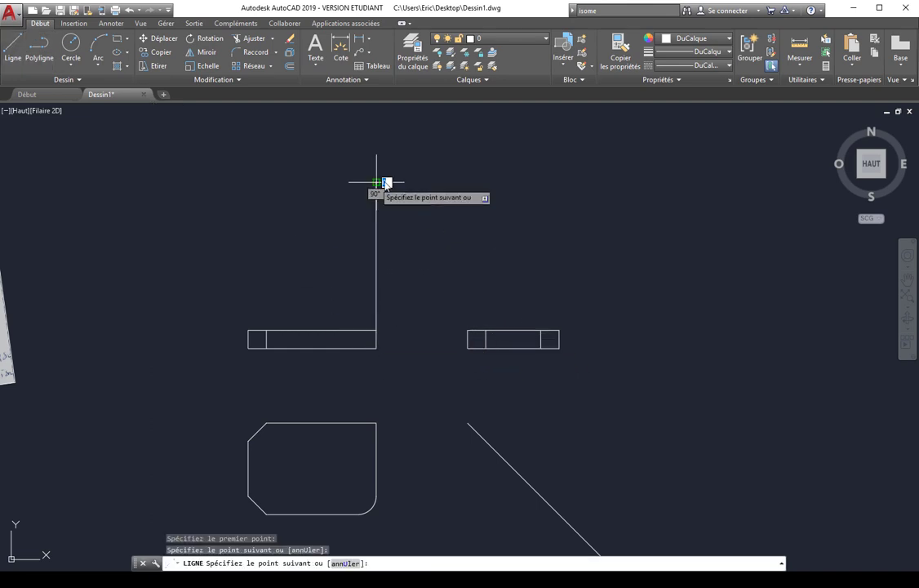
pyautogui.press('Return')
# Offset the upright's right vertical edge 40 to the left.
pyautogui.press('Return')
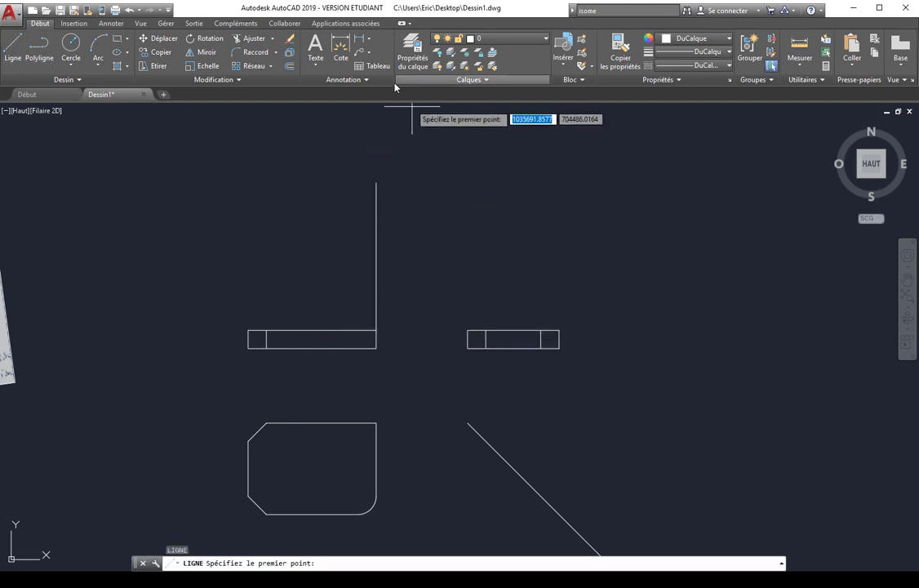
pyautogui.click(290, 69)
pyautogui.write('40')
pyautogui.press('Return')
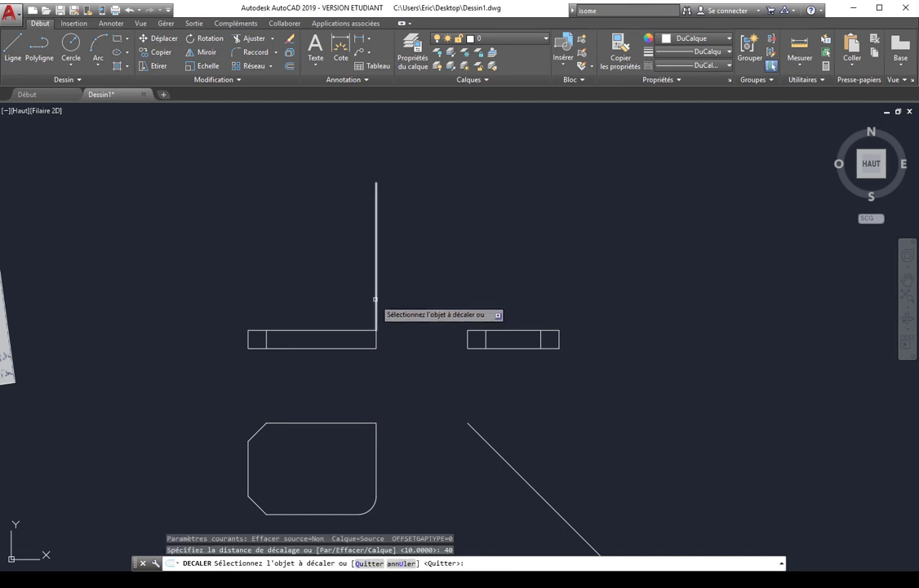
pyautogui.click(376, 300)
pyautogui.click(335, 284)
pyautogui.press('Return')
# Offset the base's top edge in the front view upward by 30.
pyautogui.press('Return')
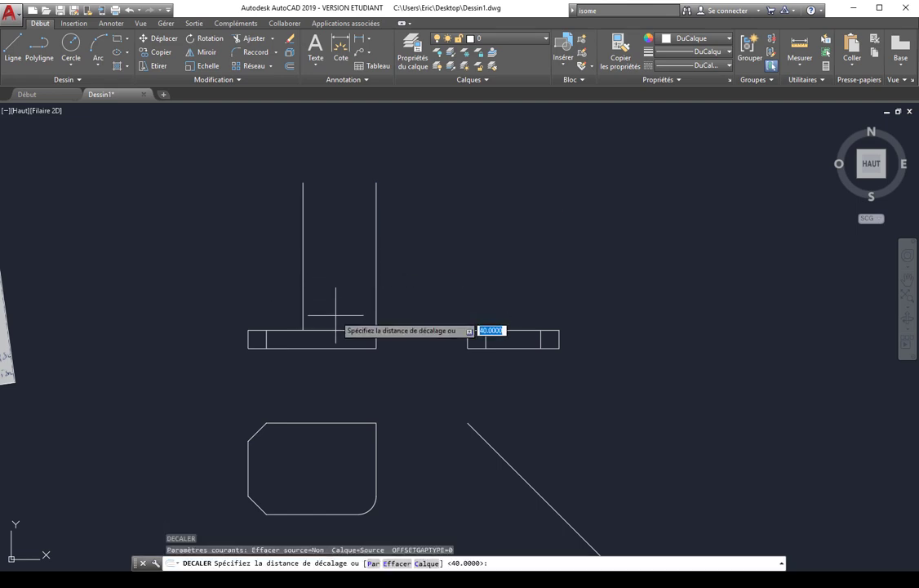
pyautogui.write('30')
pyautogui.press('Return')
pyautogui.click(334, 330)
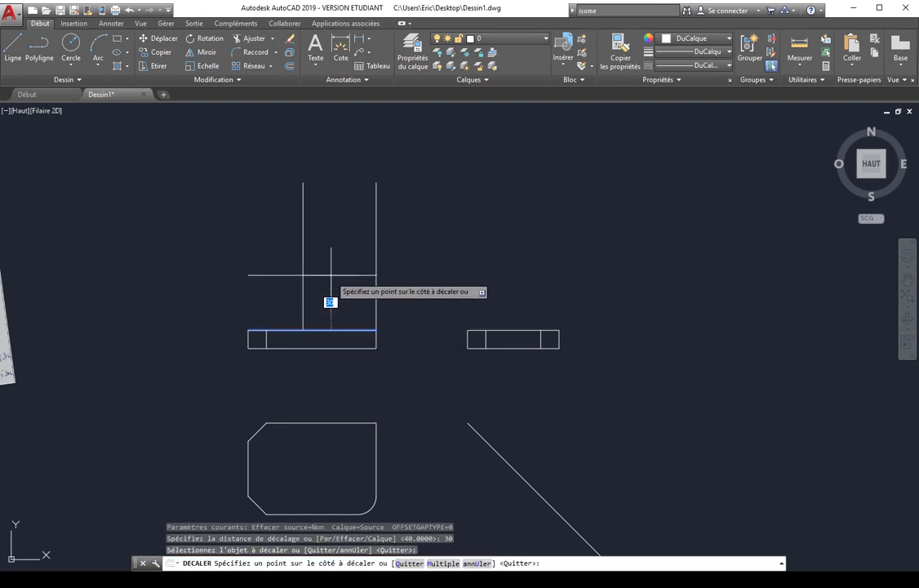
pyautogui.click(329, 259)
pyautogui.press('Return')
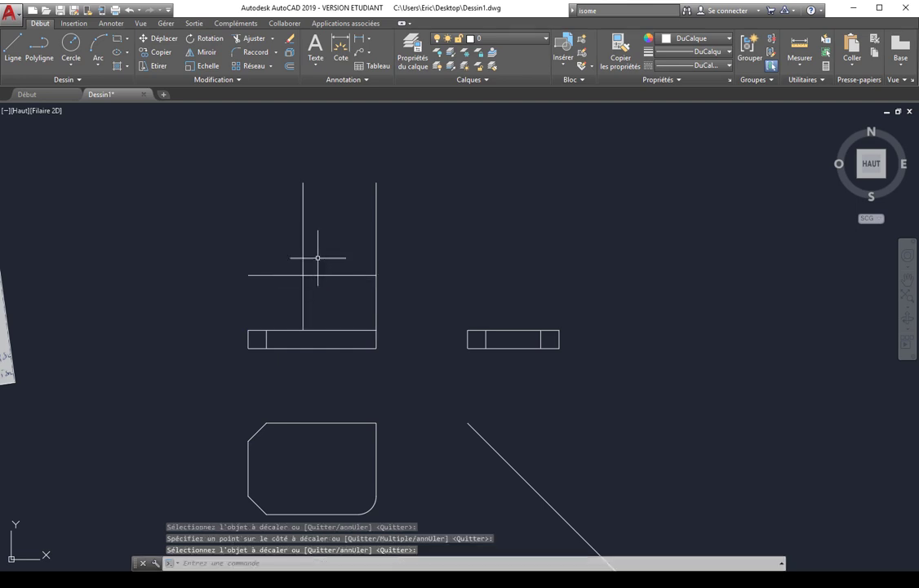
# Draw a construction line at 30° through the intersection of the upright's left edge and the horizontal line 30 above the base.
pyautogui.moveTo(192, 278); pyautogui.dragTo(645, 300, button='middle')
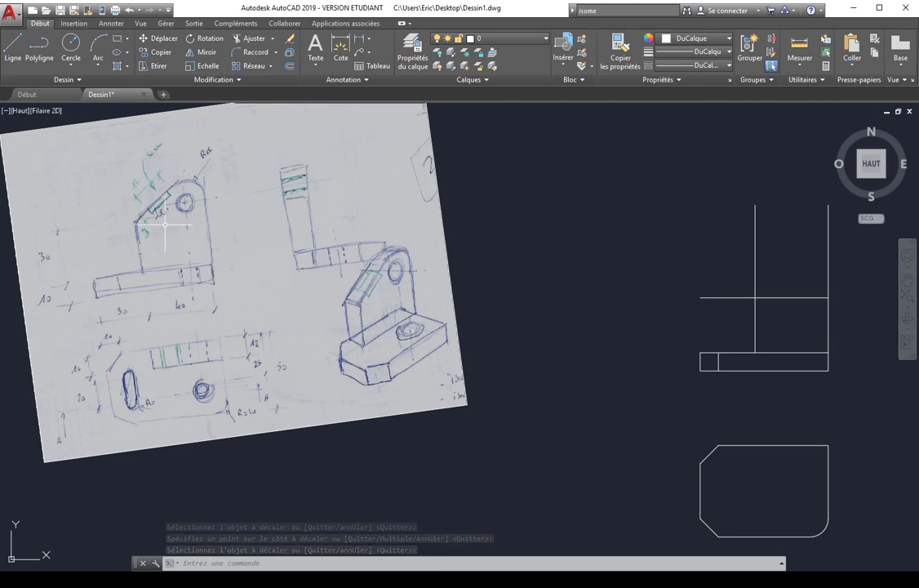
pyautogui.moveTo(612, 305); pyautogui.dragTo(424, 306, button='middle')
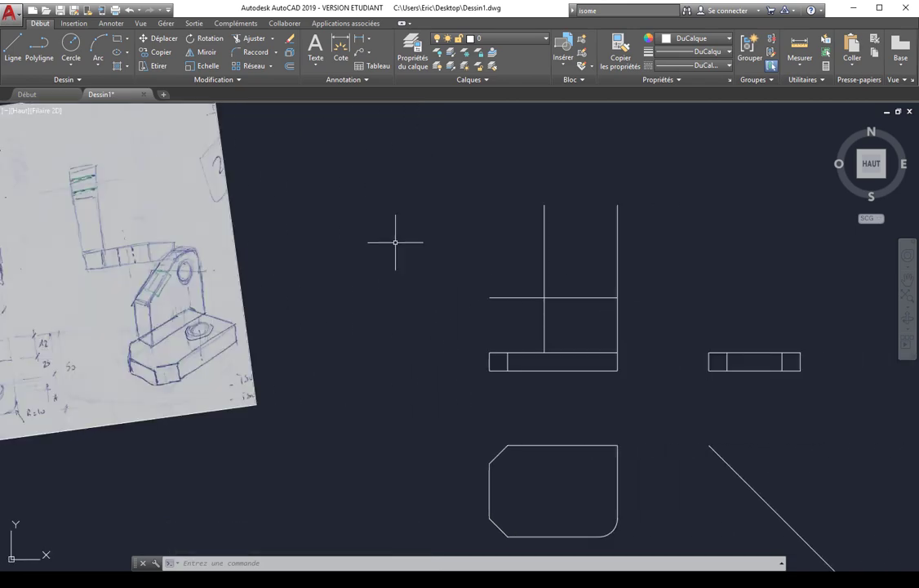
pyautogui.click(62, 79)
pyautogui.click(38, 96)
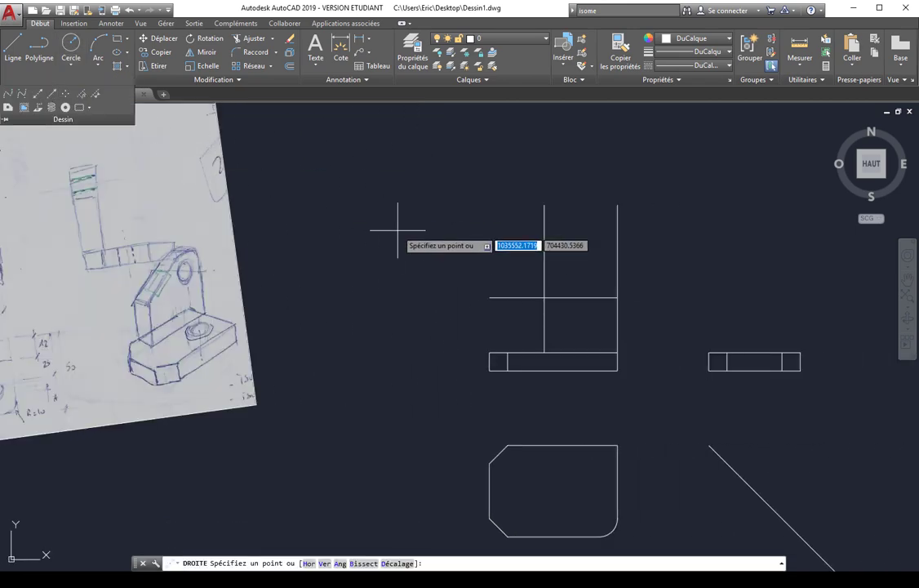
pyautogui.press('Return')
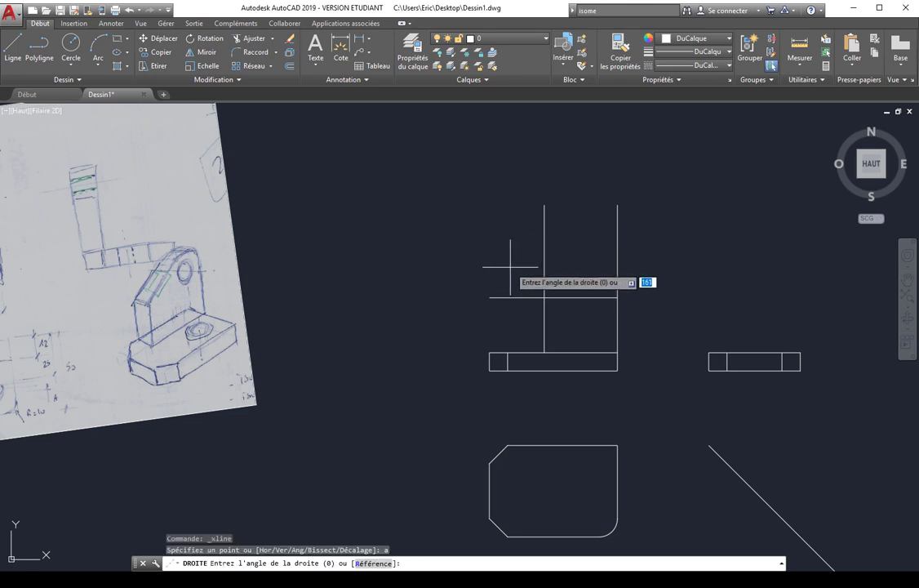
pyautogui.write('30')
pyautogui.press('Return')
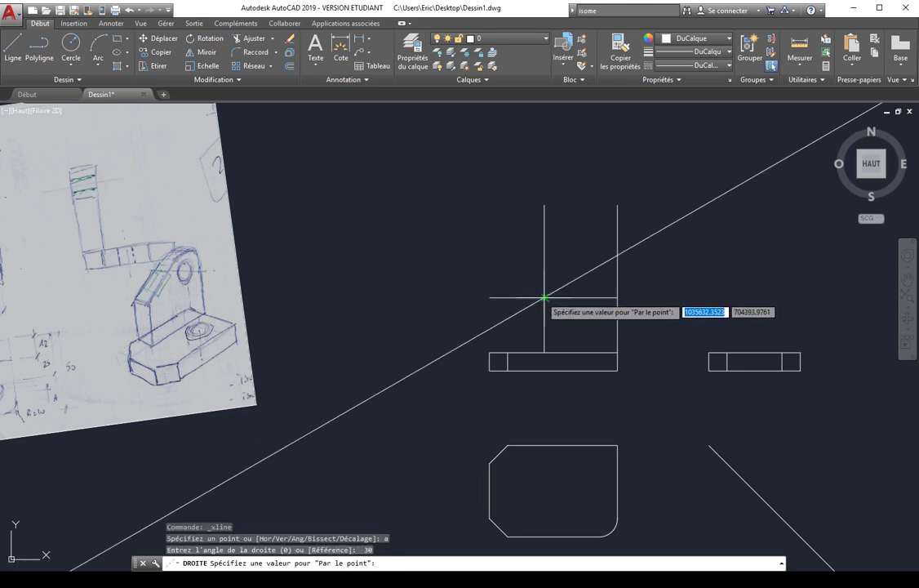
pyautogui.click(544, 298)
pyautogui.press('Escape')
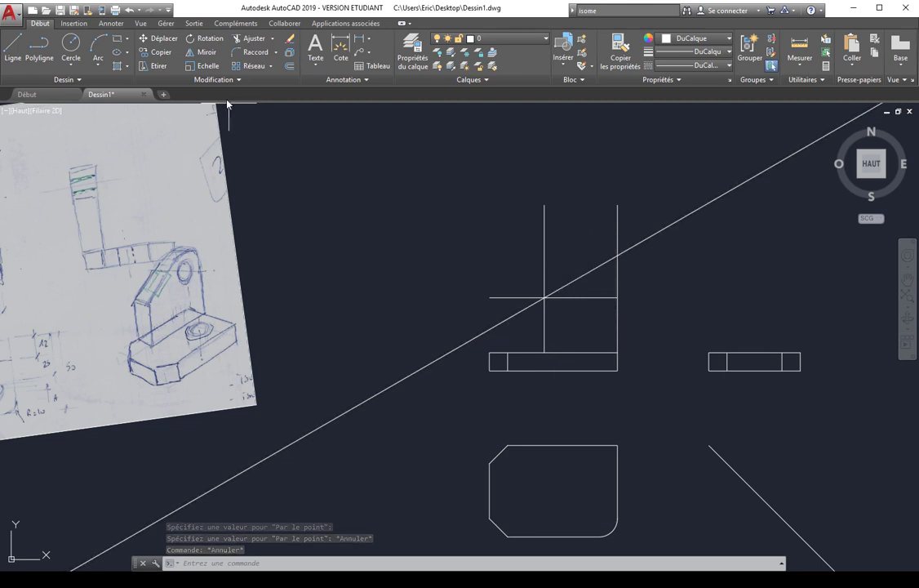
# Offset the inclined construction line 15 downward and the upright's right edge 15 to the left.
pyautogui.click(288, 67)
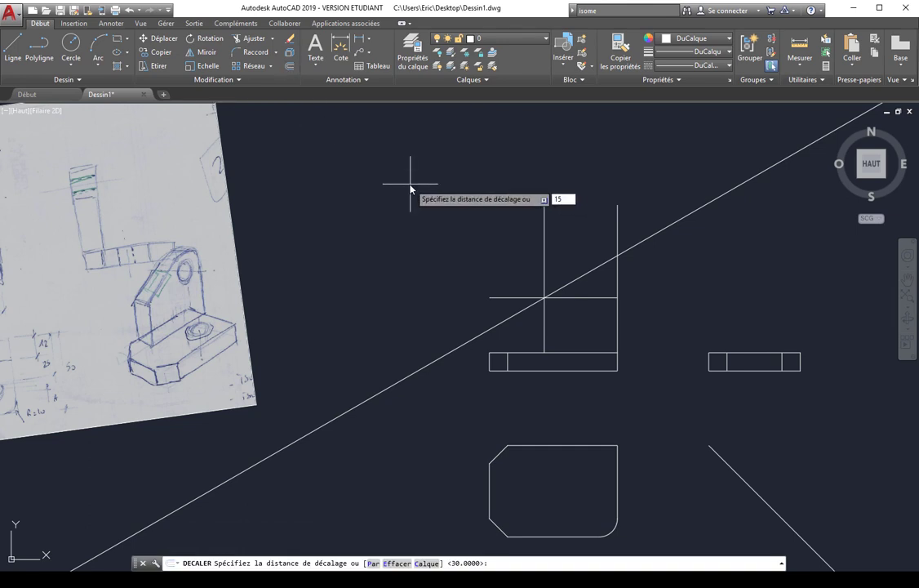
pyautogui.press('Return')
pyautogui.click(580, 278)
pyautogui.click(603, 337)
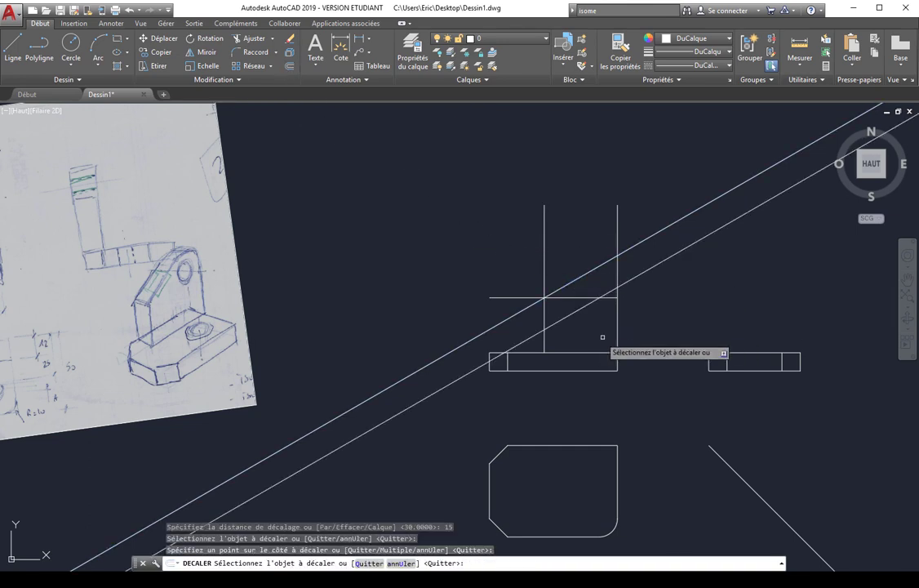
pyautogui.click(616, 325)
pyautogui.click(605, 313)
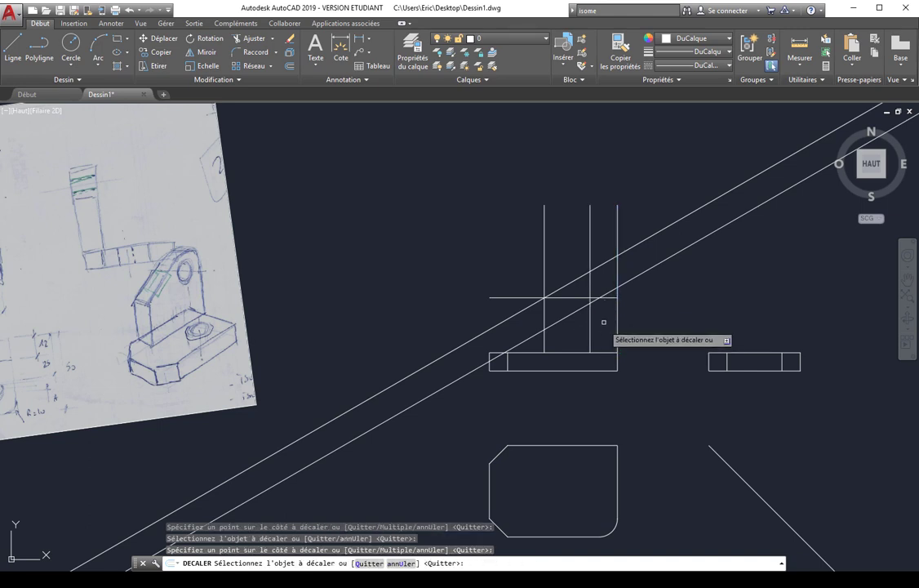
# Draw a circle of radius 15 centred on the intersection of the two offset lines.
pyautogui.click(71, 42)
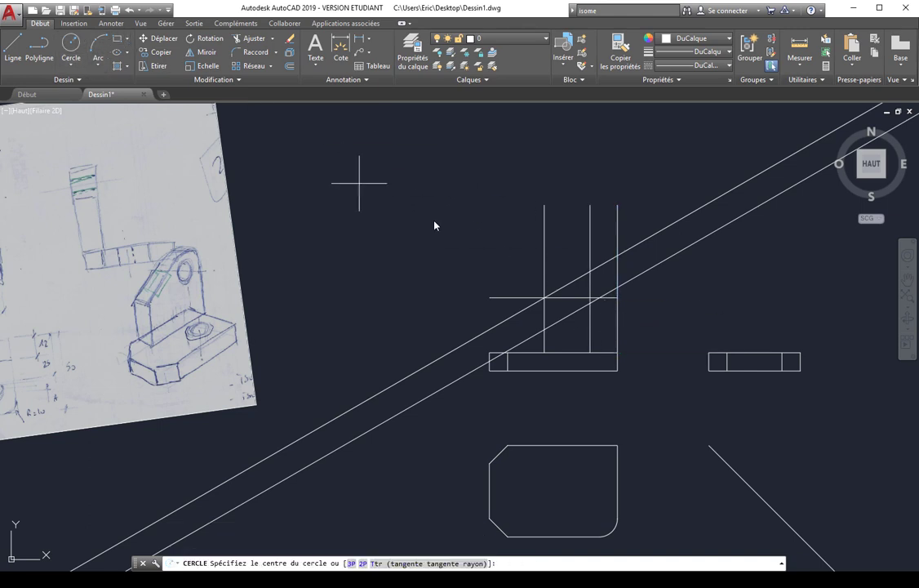
pyautogui.click(590, 302)
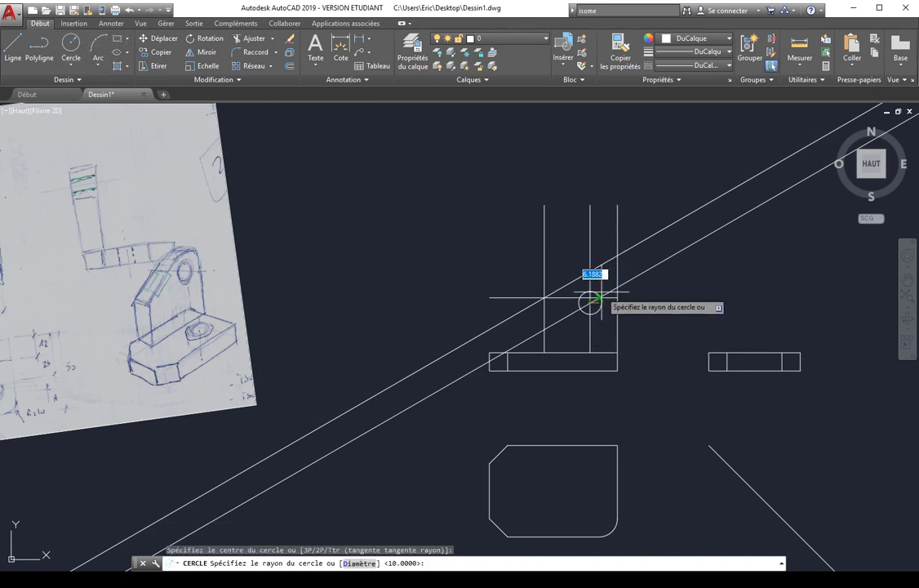
pyautogui.write('1')
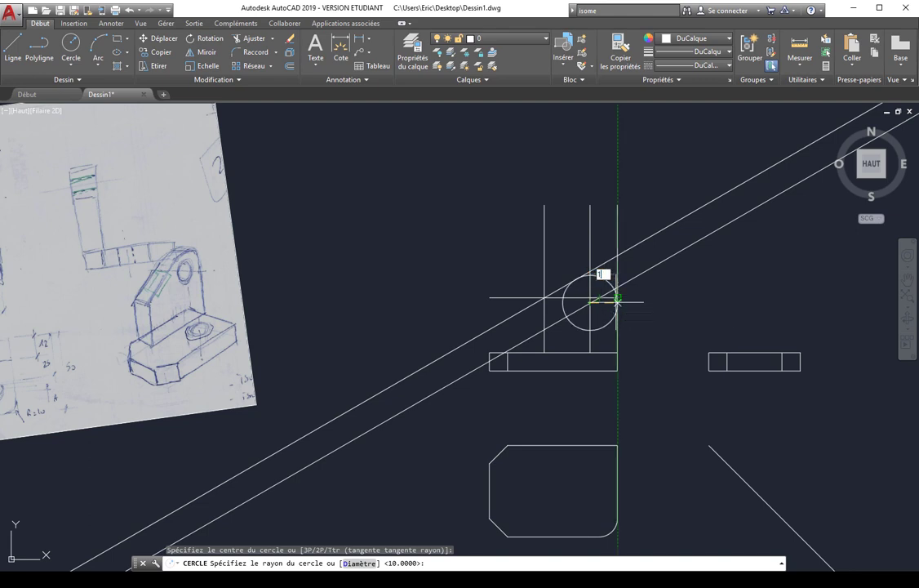
pyautogui.write('5')
pyautogui.press('Return')
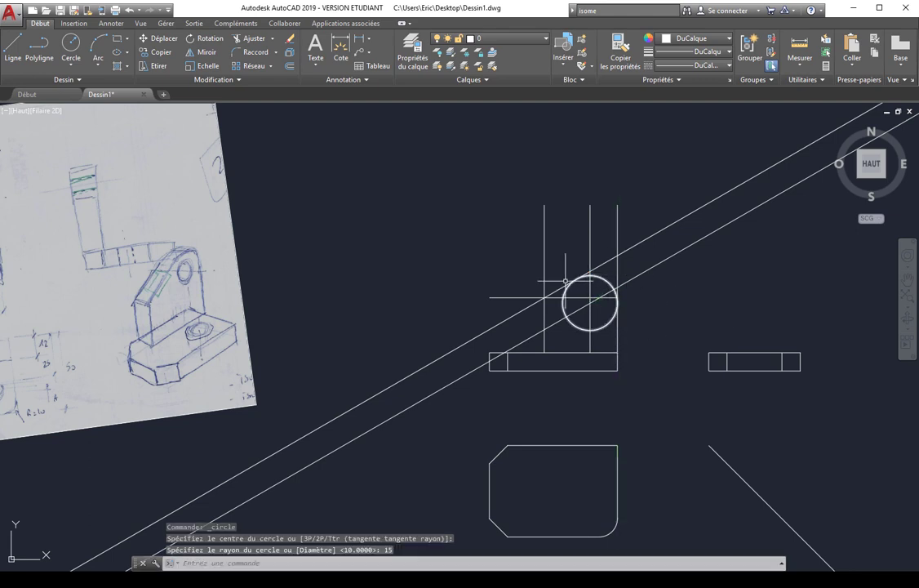
# Trim the inclined lines and the centre and right vertical lines beyond the circle, using the circle as cutting edge.
pyautogui.moveTo(552, 337); pyautogui.dragTo(424, 323, button='middle')
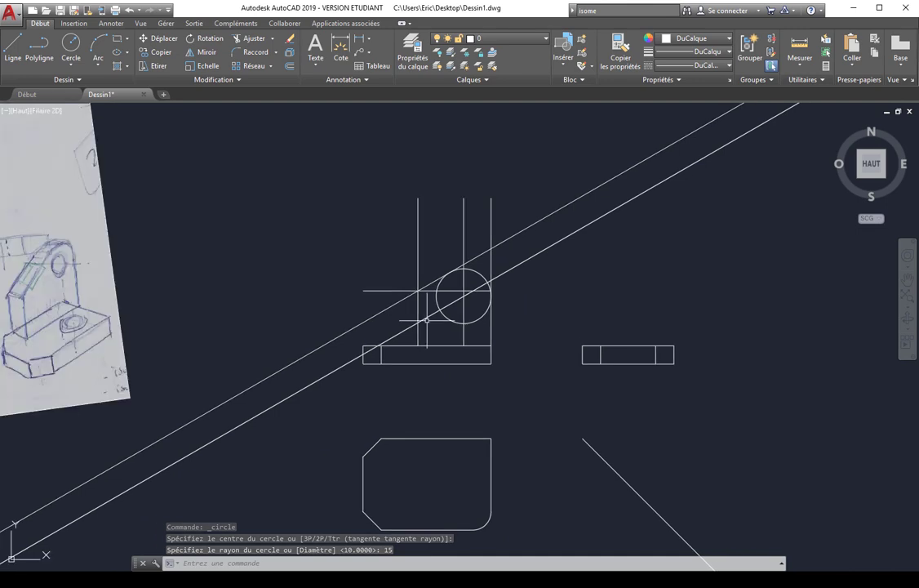
pyautogui.scroll(2, 472, 313)
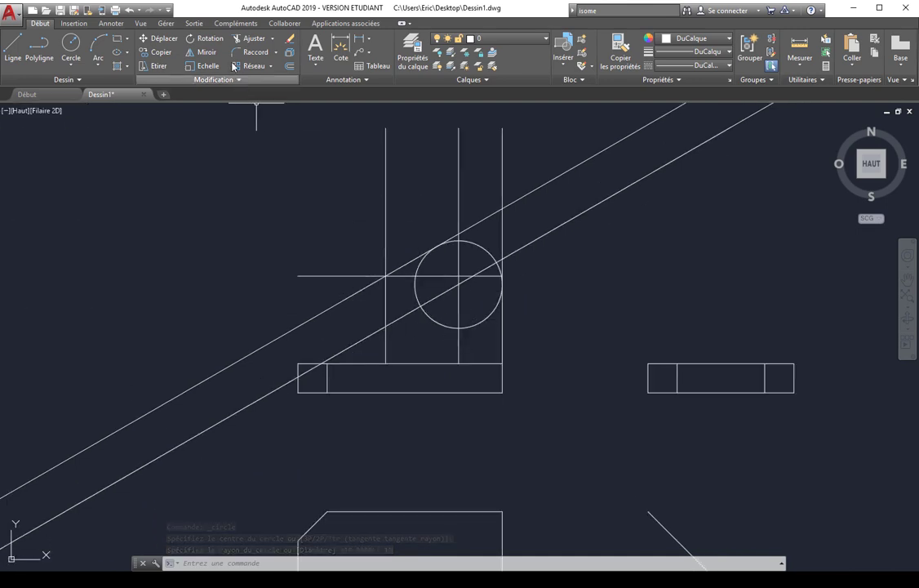
pyautogui.click(249, 38)
pyautogui.click(493, 262)
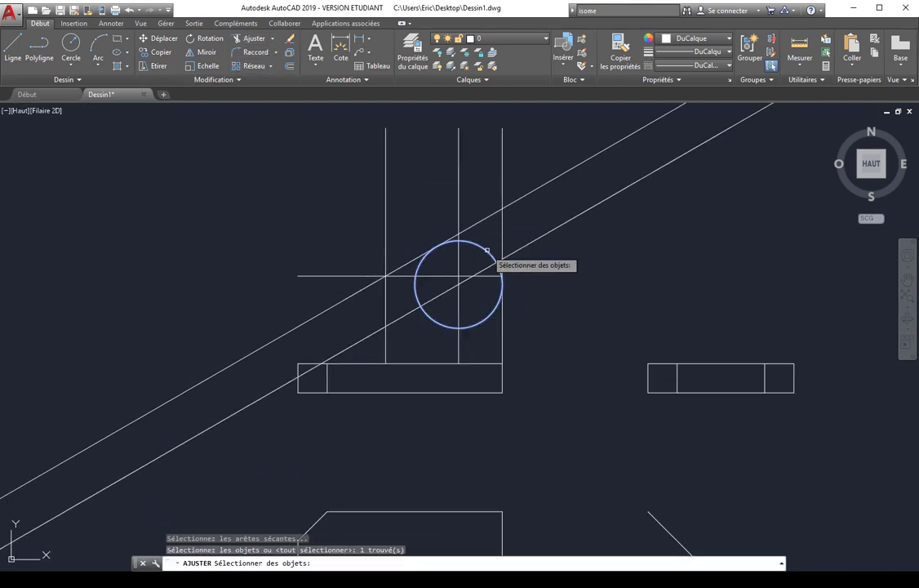
pyautogui.press('Return')
pyautogui.click(694, 190)
pyautogui.click(444, 150)
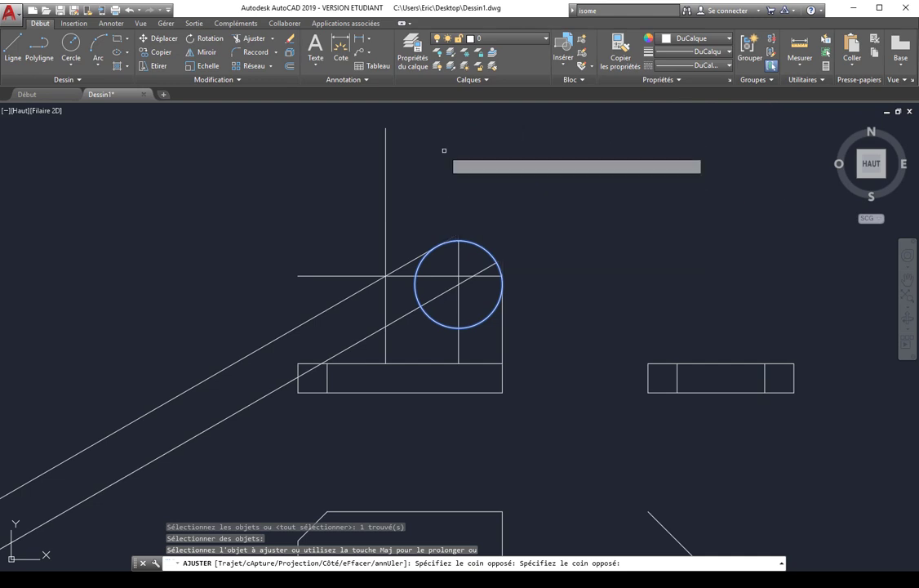
pyautogui.press('Return')
# Trim the upright's left edge above the horizontal line and the horizontal line's overhang beyond that edge.
pyautogui.press('Return')
pyautogui.click(512, 332)
pyautogui.click(499, 348)
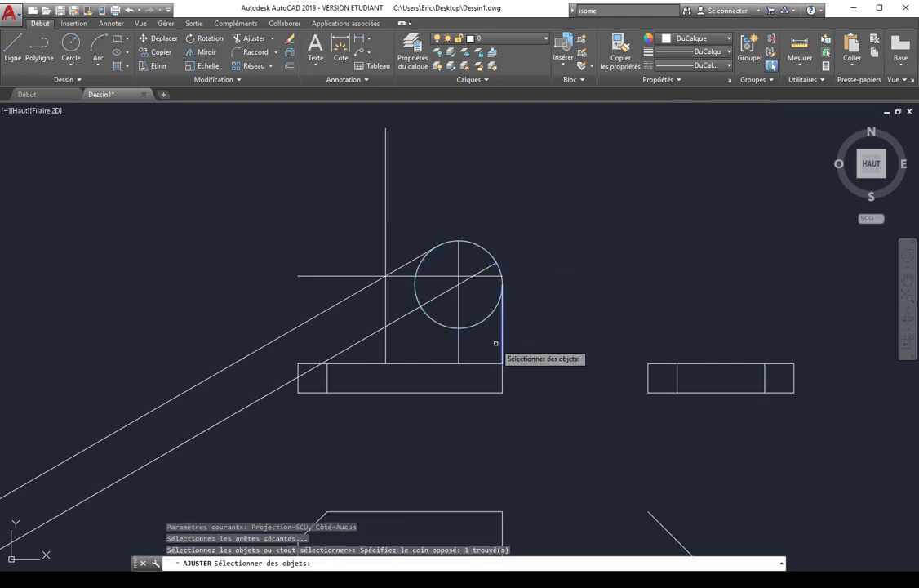
pyautogui.click(395, 251)
pyautogui.click(326, 282)
pyautogui.click(307, 279)
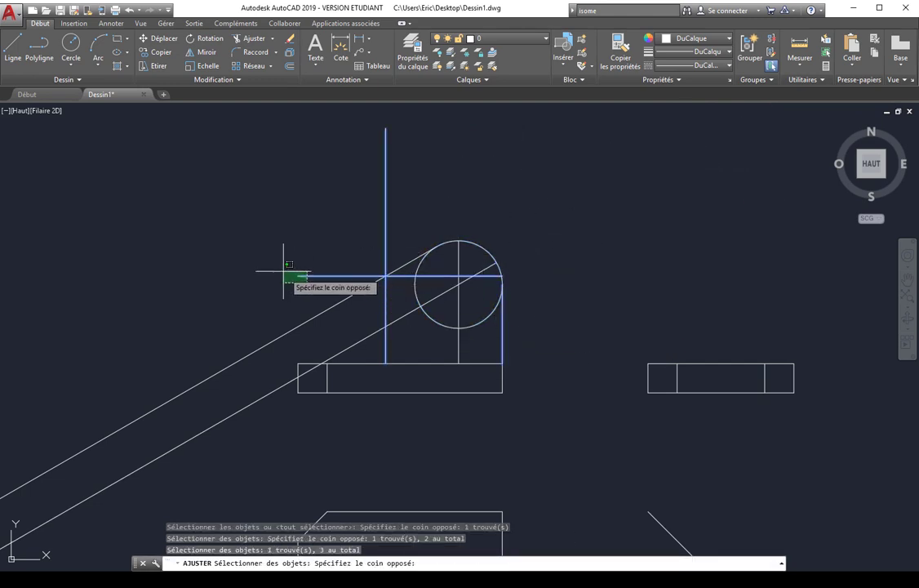
pyautogui.click(308, 210)
pyautogui.press('Return')
pyautogui.click(429, 181)
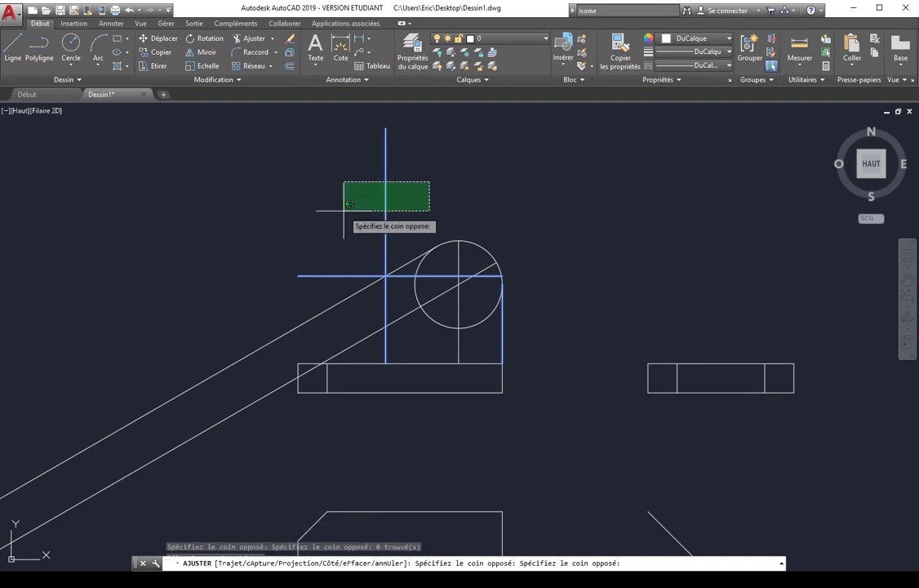
pyautogui.click(343, 209)
pyautogui.click(337, 213)
pyautogui.click(300, 290)
# Trim both inclined lines outside the upright's left edge and remove the circle's lower portion.
pyautogui.click(369, 260)
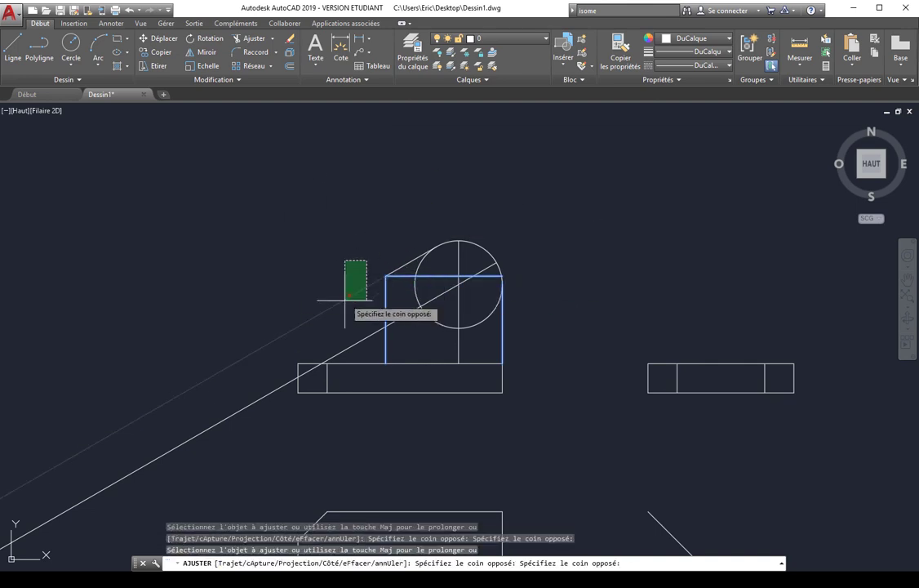
pyautogui.click(343, 353)
pyautogui.click(484, 301)
pyautogui.click(487, 325)
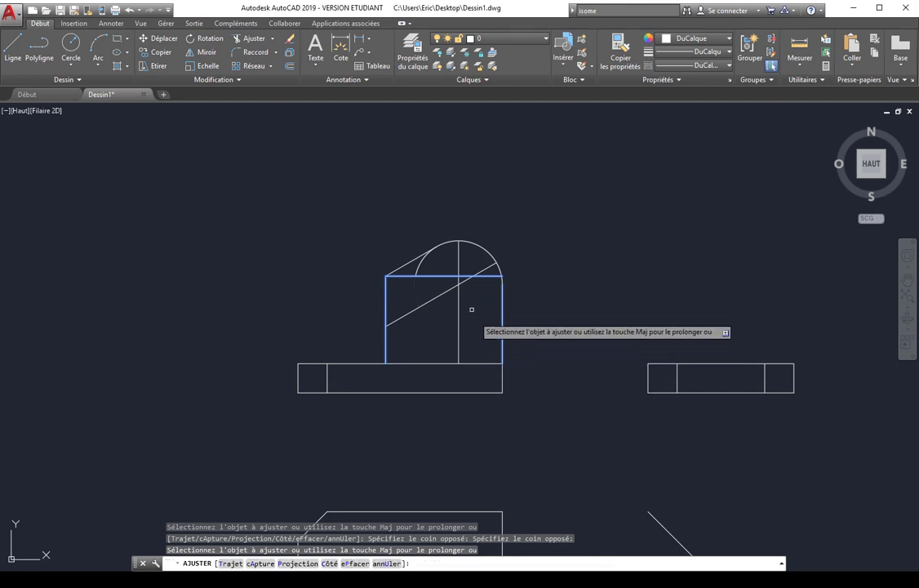
pyautogui.click(418, 264)
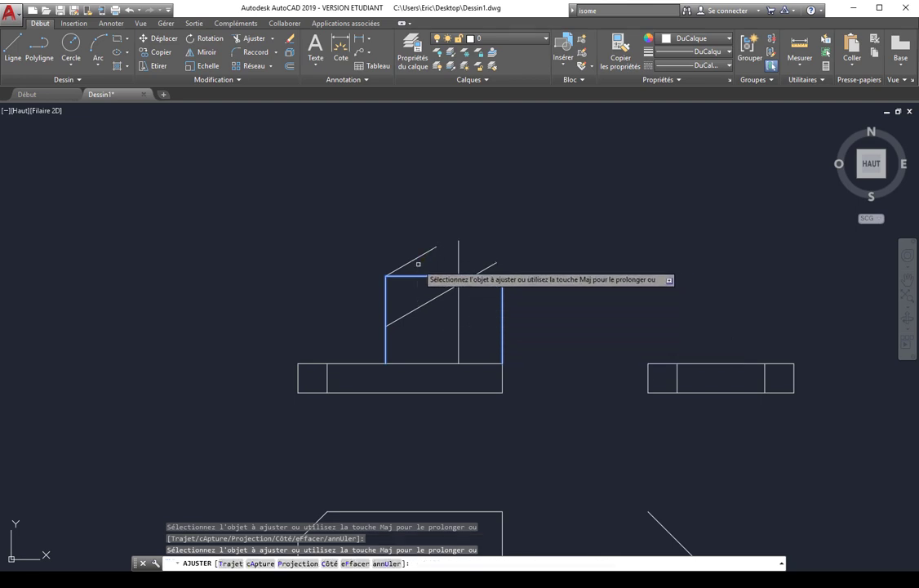
pyautogui.press('Escape')
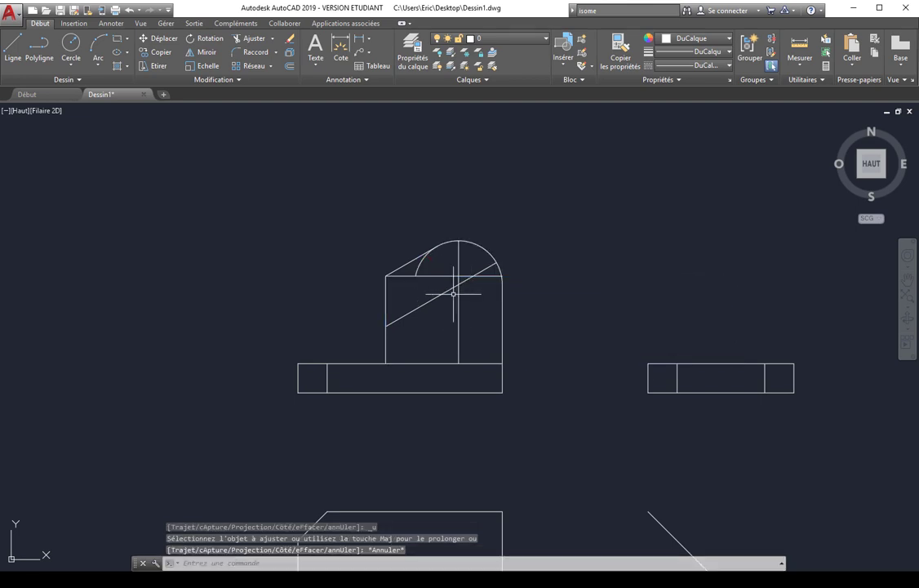
# Delete the lower inclined line, the horizontal line and the vertical centre line inside the upright.
pyautogui.click(459, 286)
pyautogui.click(443, 274)
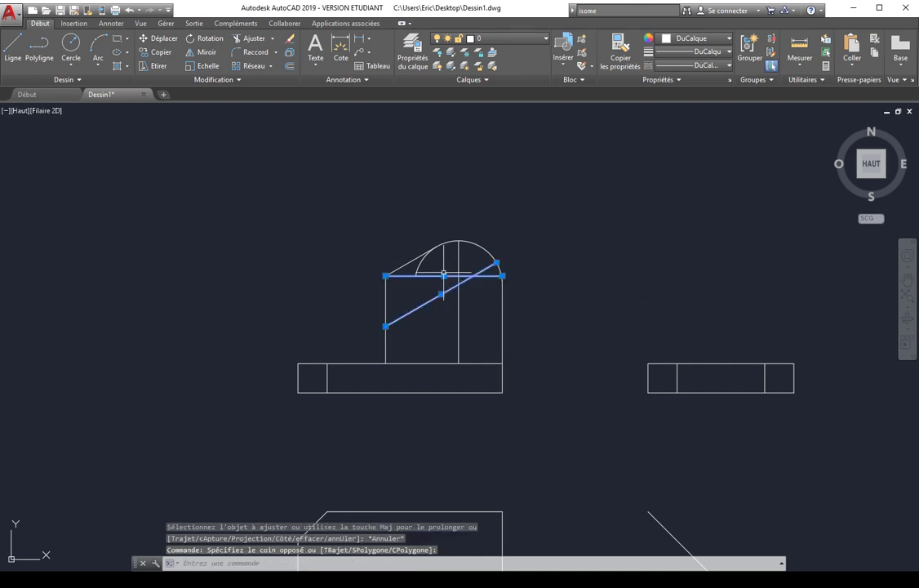
pyautogui.press('Delete')
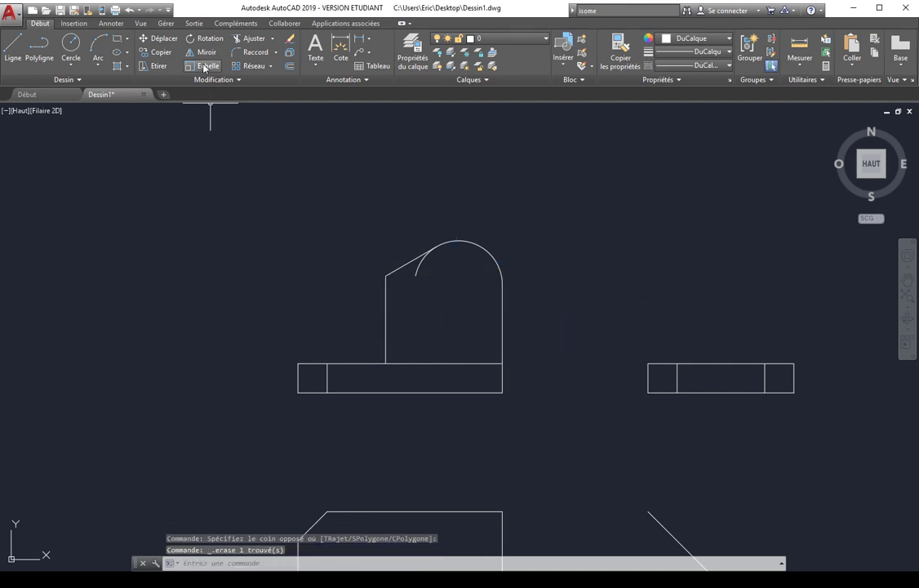
# Trim the leftover arc below the upright's inclined edge at their tangent point.
pyautogui.click(265, 44)
pyautogui.click(416, 258)
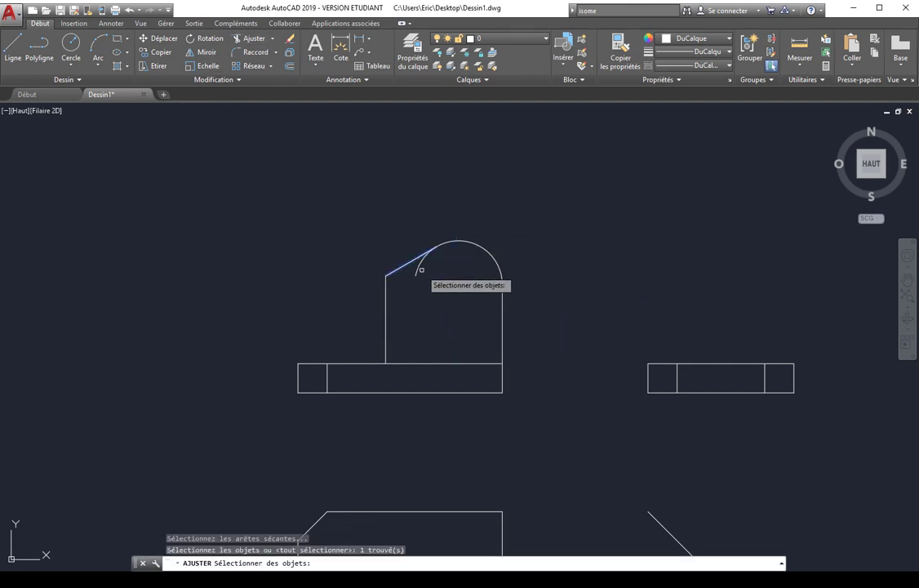
pyautogui.press('Return')
pyautogui.click(418, 271)
pyautogui.press('Return')
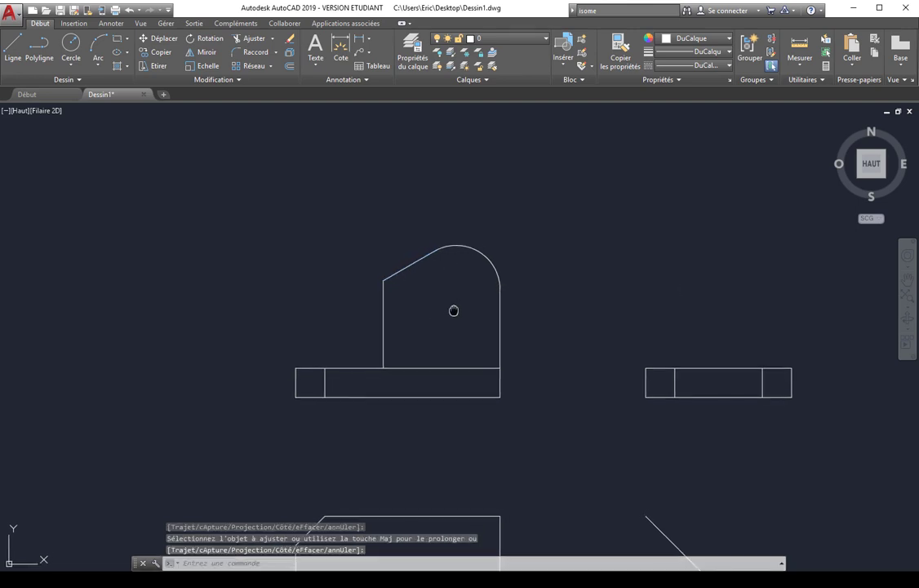
# Draw a vertical projection line from the upright's lower left corner down into the top view.
pyautogui.moveTo(454, 310); pyautogui.dragTo(416, 214, button='middle')
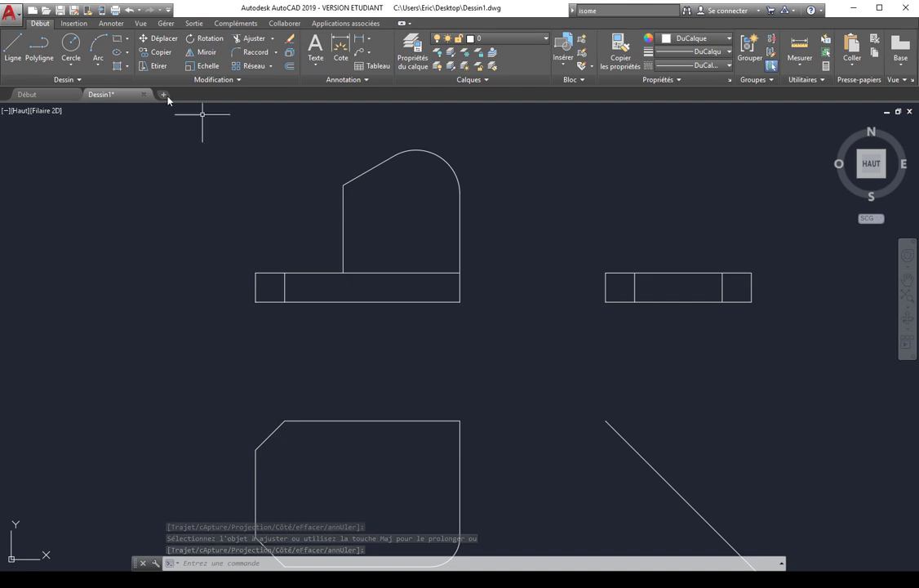
pyautogui.click(20, 49)
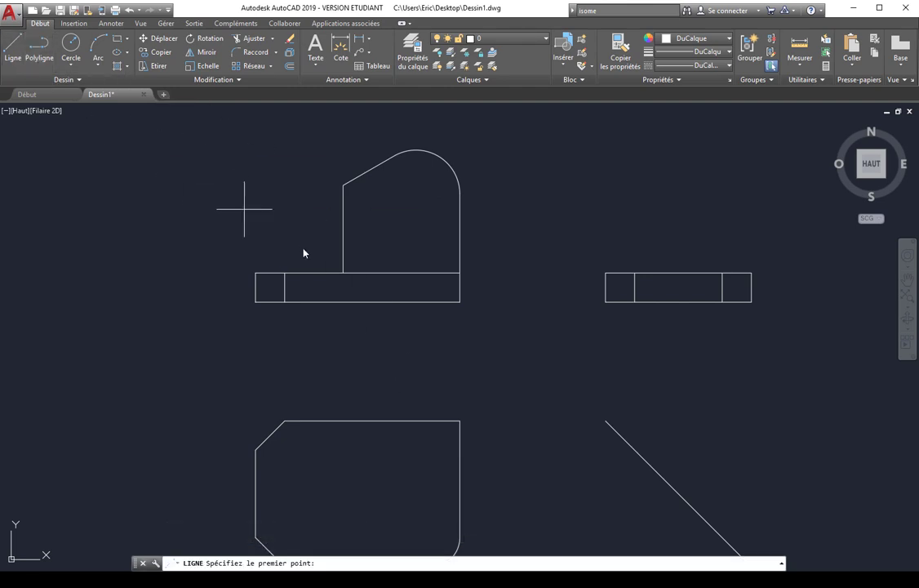
pyautogui.click(343, 272)
pyautogui.click(364, 504)
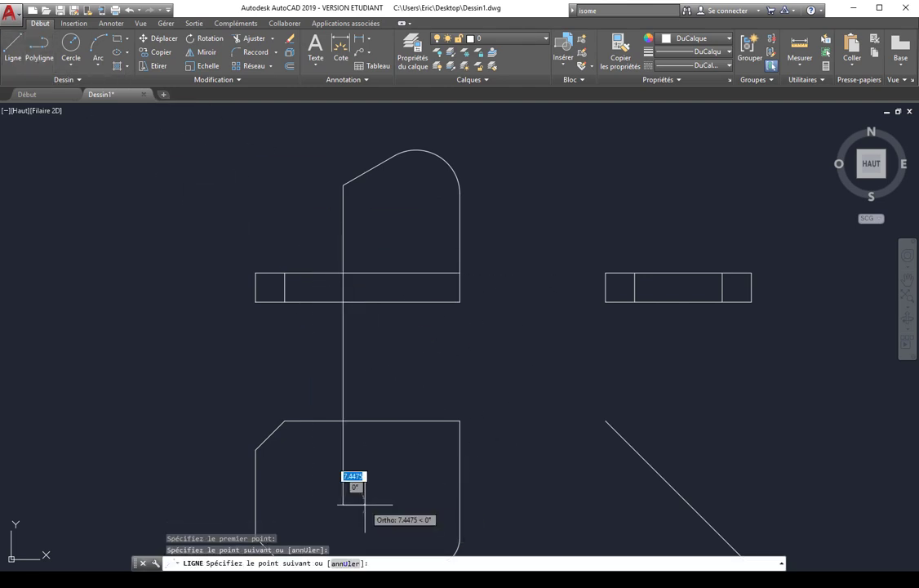
pyautogui.press('Escape')
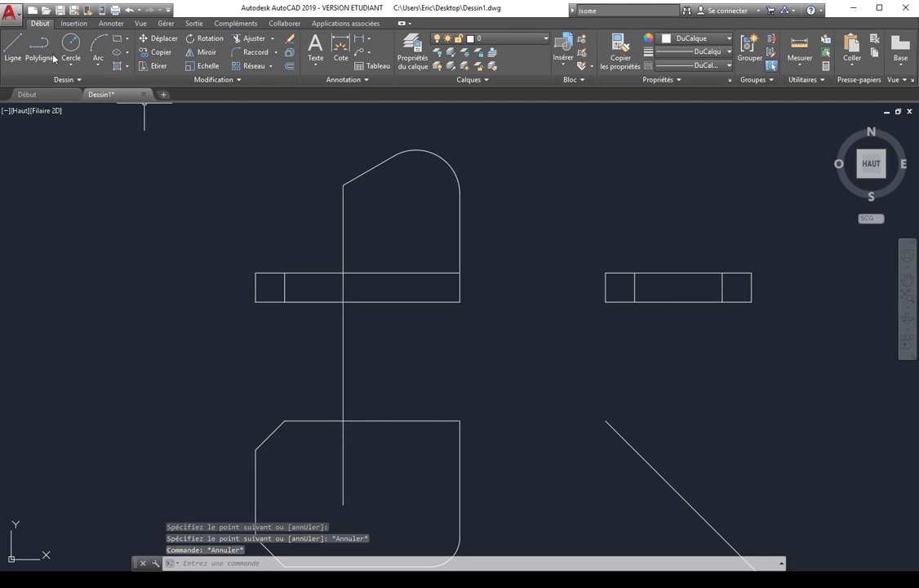
# Draw a horizontal projection line from the lower end of the upright's inclined edge across above the side view.
pyautogui.click(14, 48)
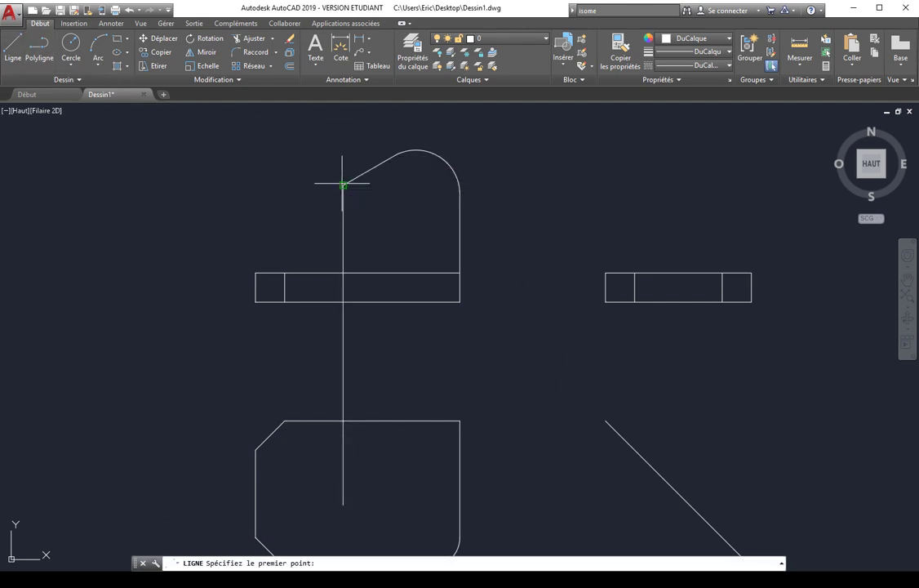
pyautogui.click(342, 185)
pyautogui.click(726, 185)
pyautogui.press('Escape')
pyautogui.moveTo(608, 187); pyautogui.dragTo(595, 203, button='middle')
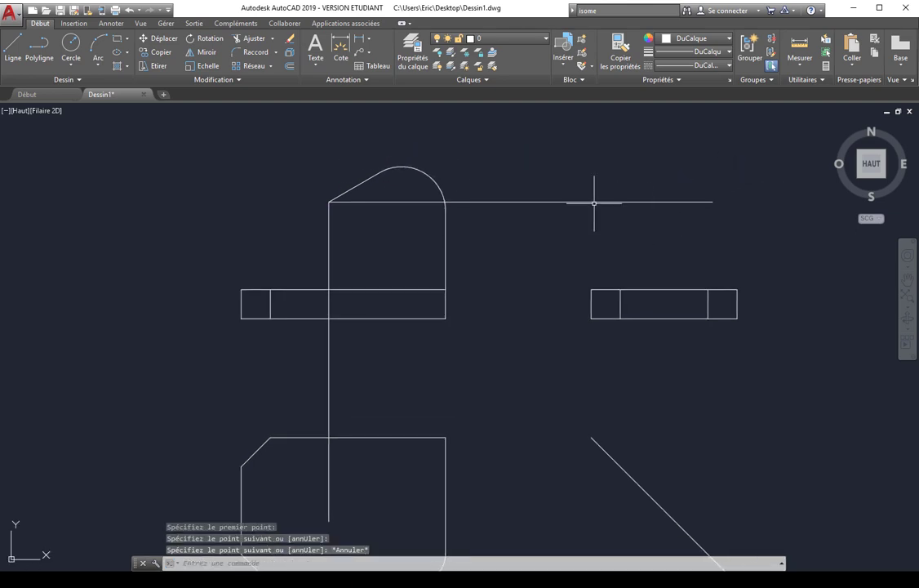
pyautogui.scroll(2, 402, 169)
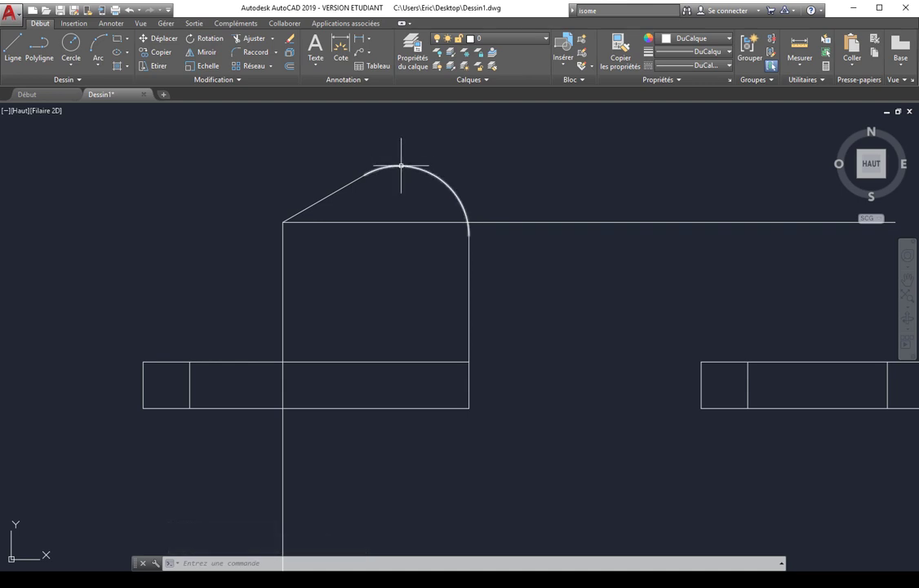
# Draw a horizontal projection line from the top quadrant of the upright's arc across above the side view.
pyautogui.click(18, 49)
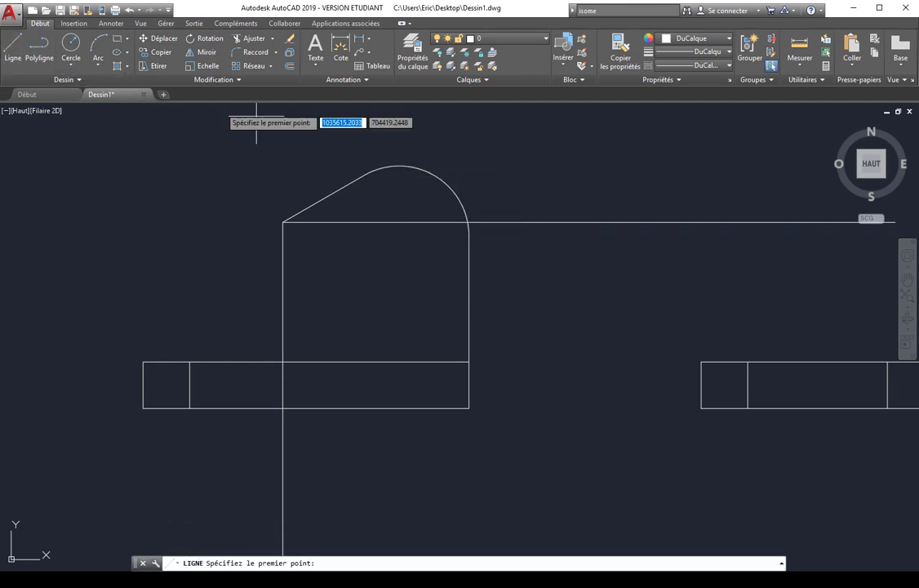
pyautogui.keyDown('shift'); pyautogui.rightClick(415, 166); pyautogui.keyUp('shift')
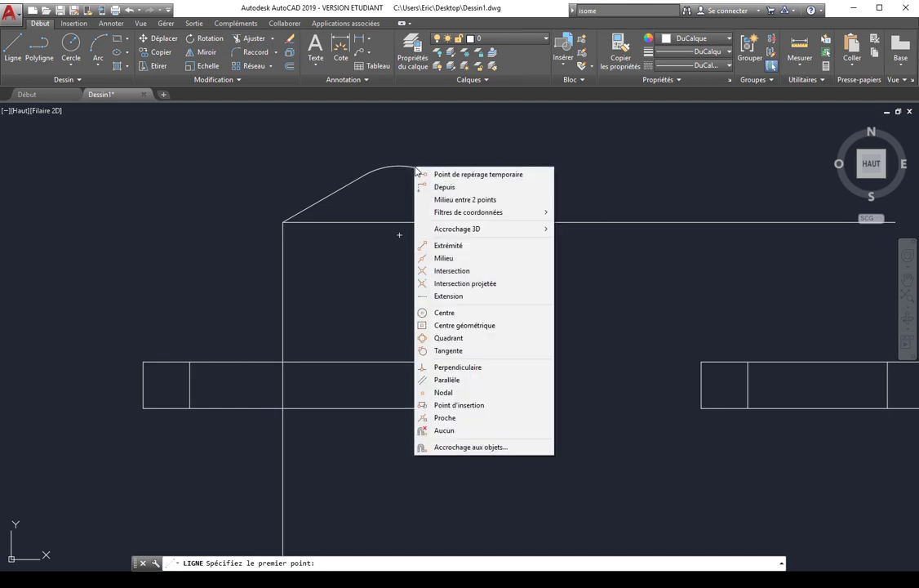
pyautogui.click(455, 338)
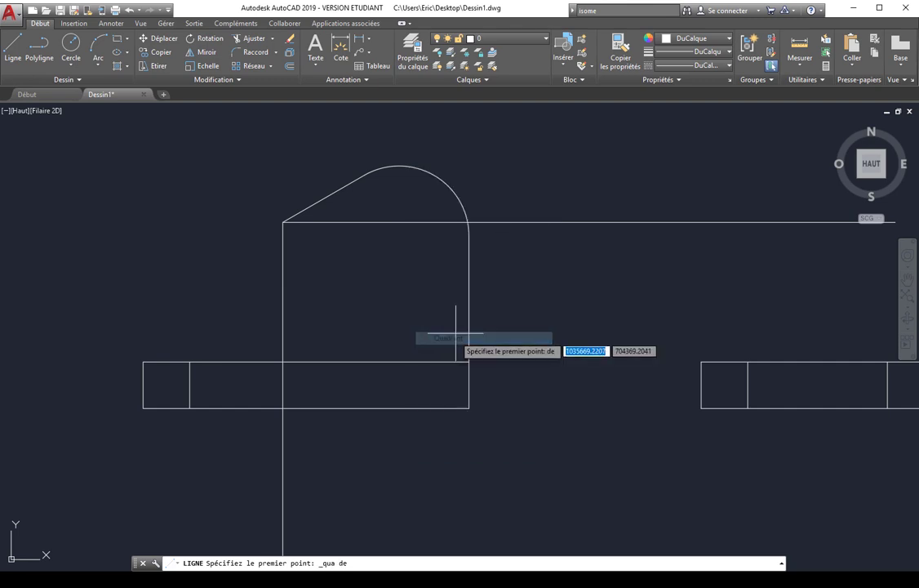
pyautogui.click(399, 166)
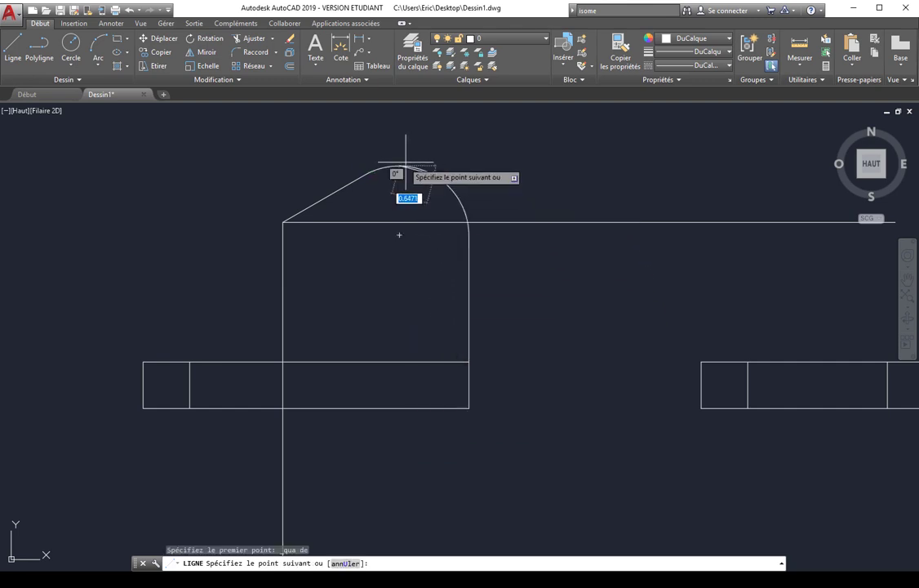
pyautogui.moveTo(749, 188); pyautogui.dragTo(626, 195, button='middle')
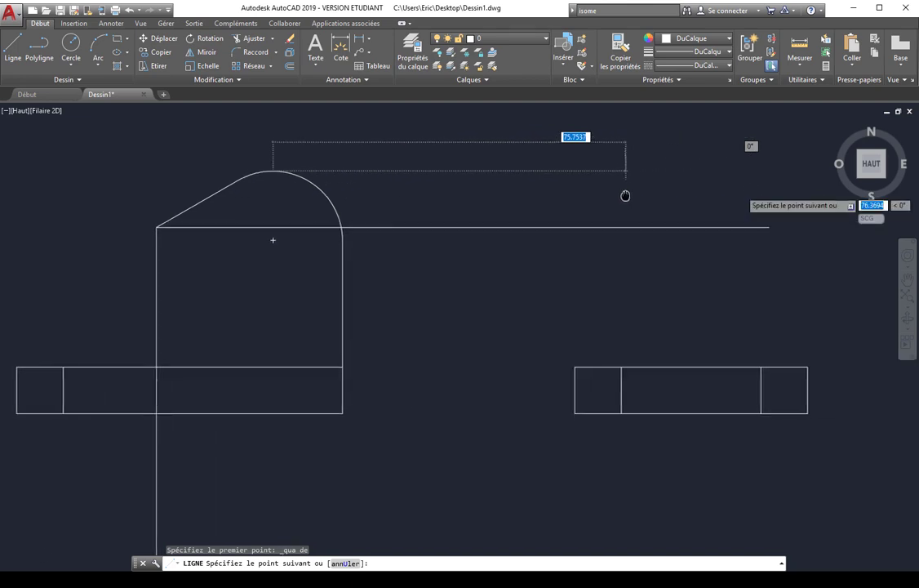
pyautogui.click(707, 194)
pyautogui.press('Escape')
# Draw a construction line from the top view's upper right corner to the diagonal's upper end, continuing vertically past the side view.
pyautogui.scroll(-2, 573, 287)
pyautogui.moveTo(573, 286); pyautogui.dragTo(524, 205, button='middle')
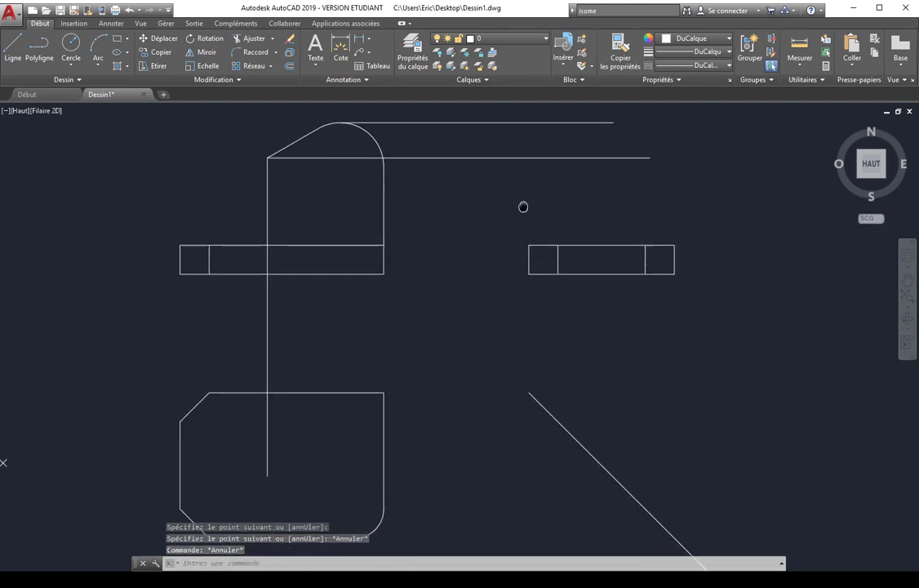
pyautogui.click(17, 41)
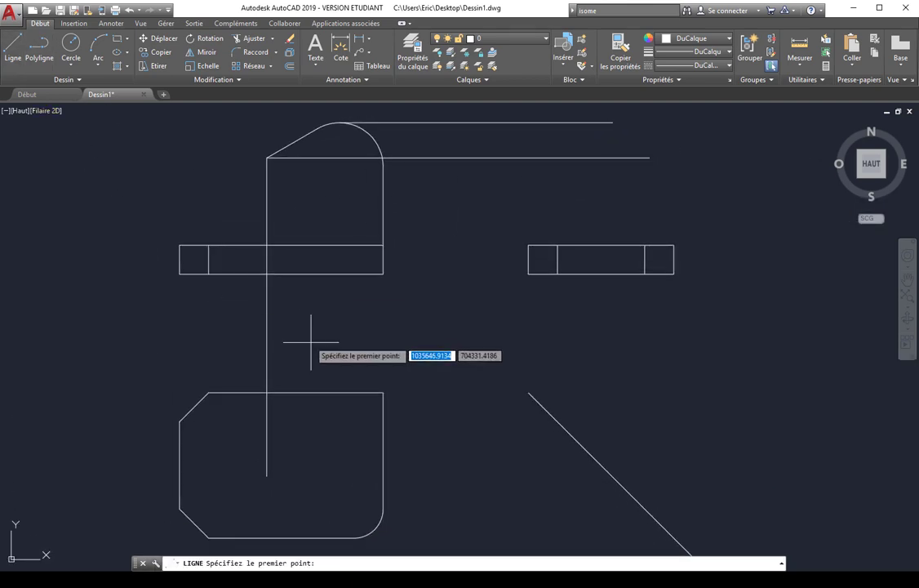
pyautogui.click(383, 393)
pyautogui.click(529, 393)
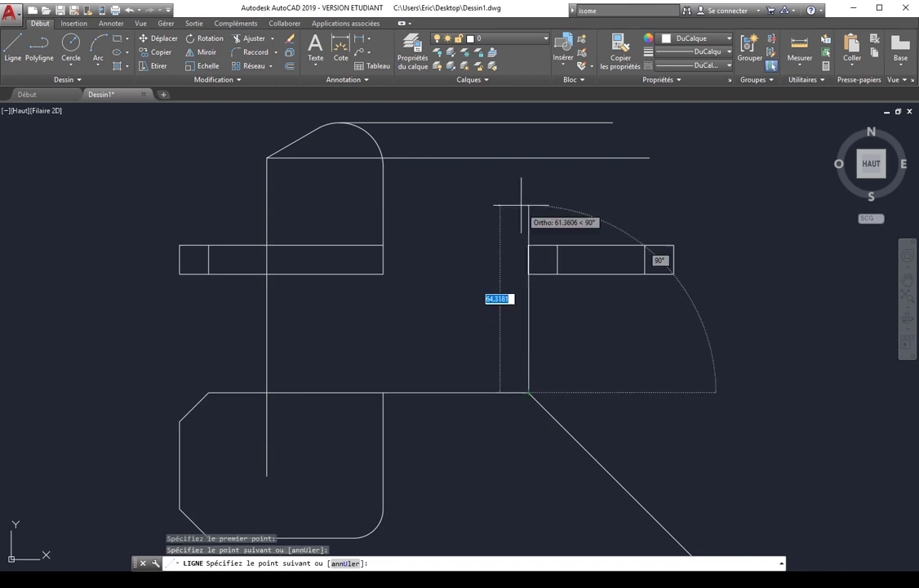
pyautogui.click(529, 106)
pyautogui.press('Escape')
pyautogui.press('space')
pyautogui.press('Escape')
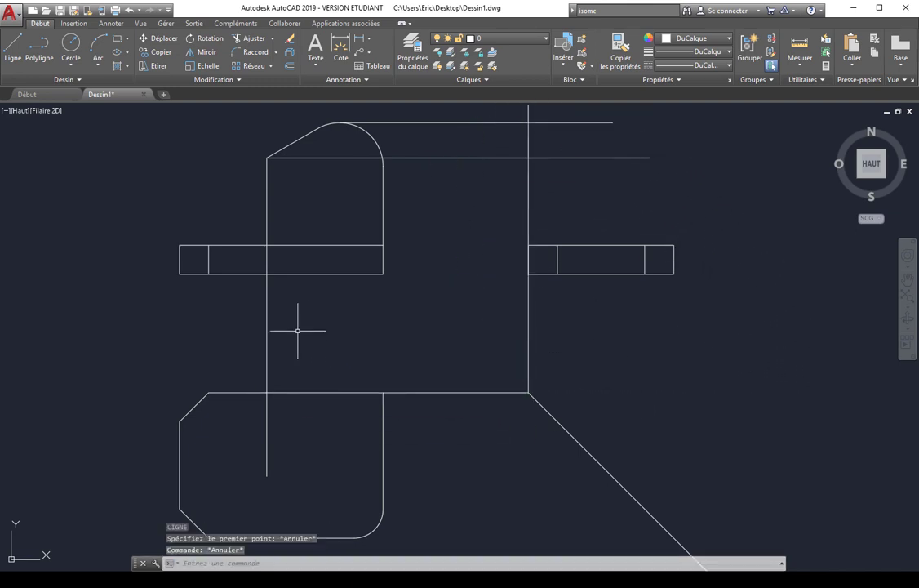
# Offset the side view's vertical construction line 12 inward and the top view's rear edge line 12 down into the view.
pyautogui.moveTo(307, 370); pyautogui.dragTo(686, 411, button='middle')
pyautogui.moveTo(108, 257); pyautogui.dragTo(394, 297, button='middle')
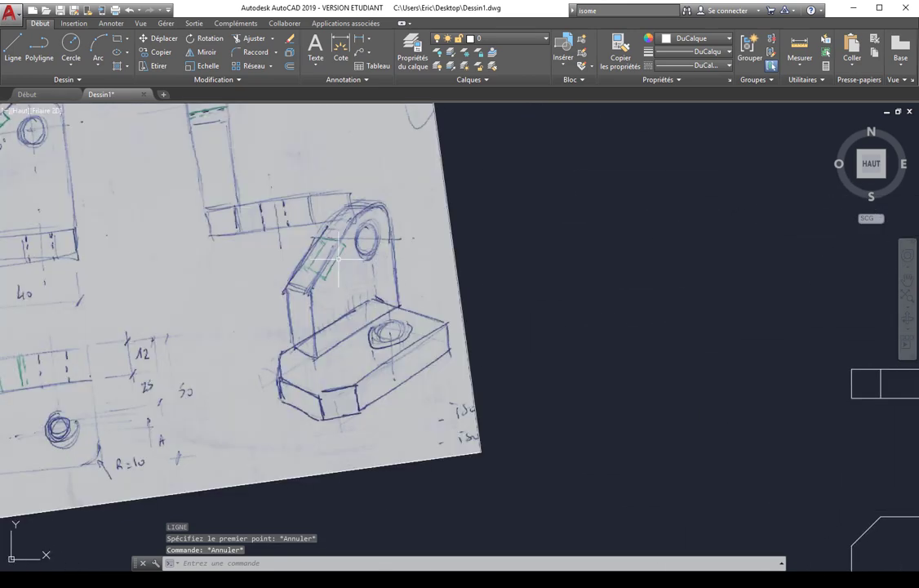
pyautogui.moveTo(111, 220); pyautogui.dragTo(345, 302, button='middle')
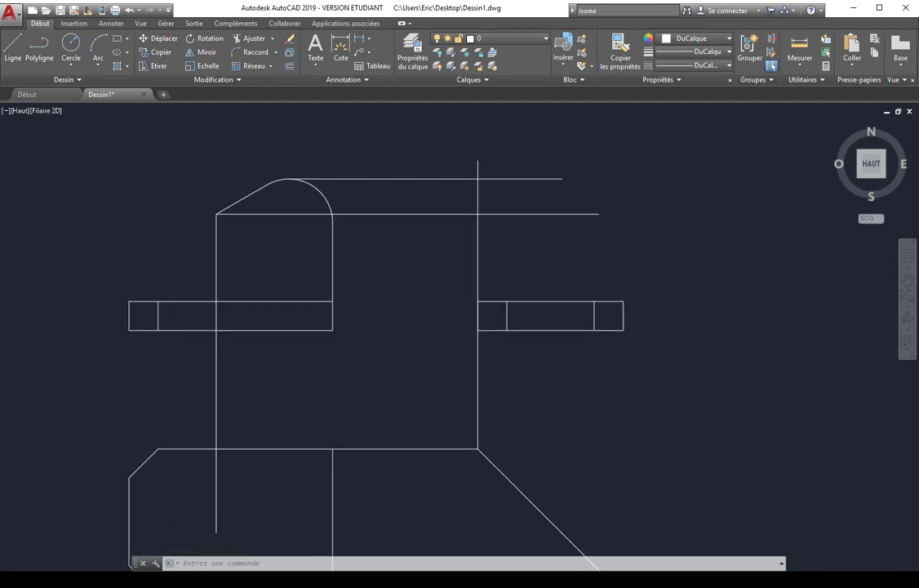
pyautogui.click(288, 68)
pyautogui.write('12')
pyautogui.press('Return')
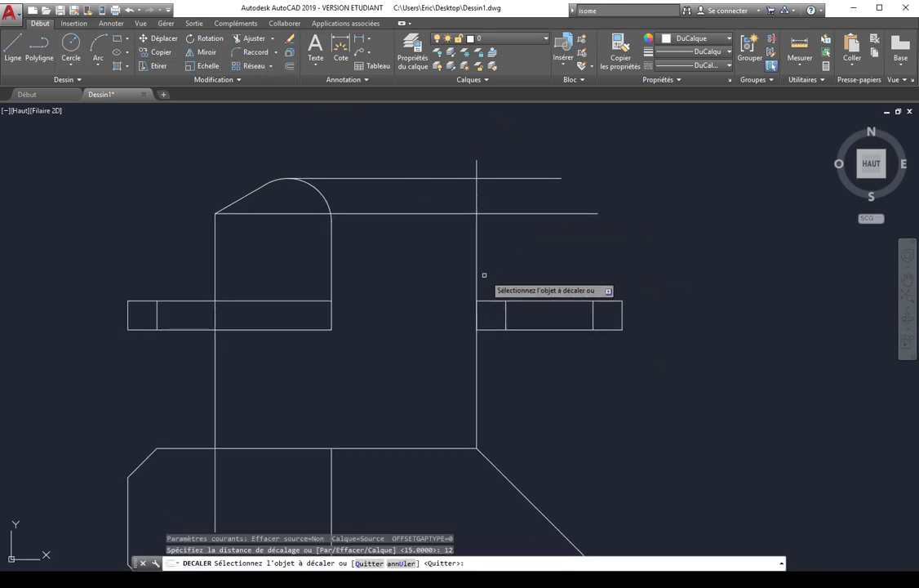
pyautogui.click(477, 270)
pyautogui.click(488, 264)
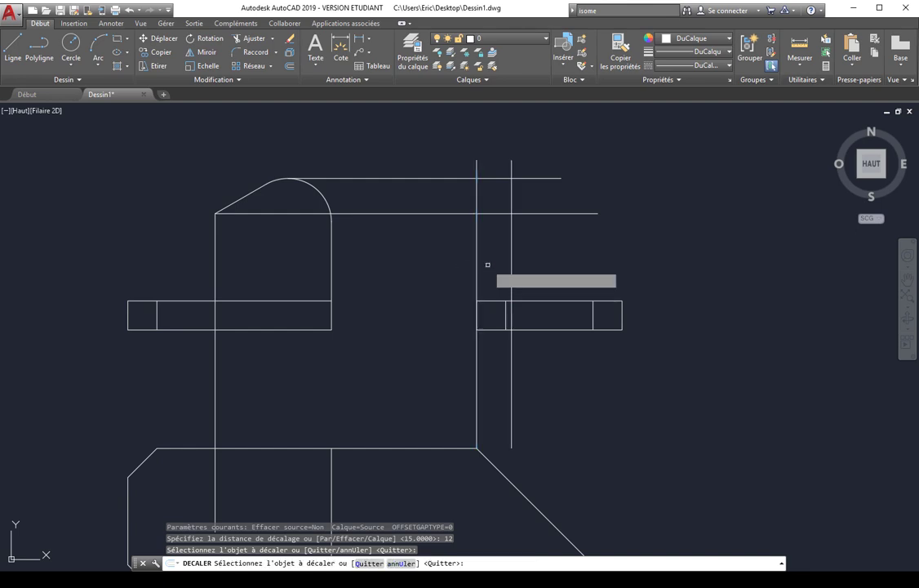
pyautogui.click(406, 447)
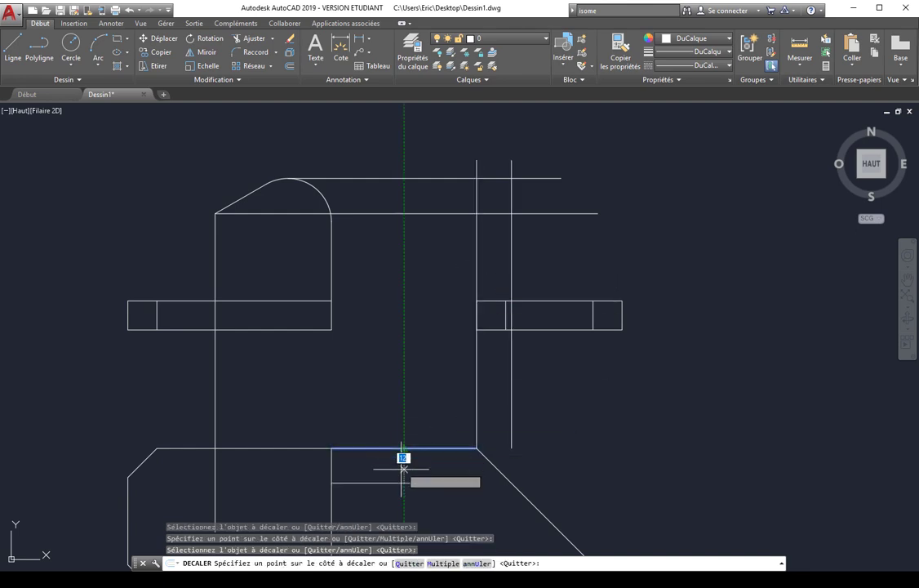
pyautogui.click(404, 466)
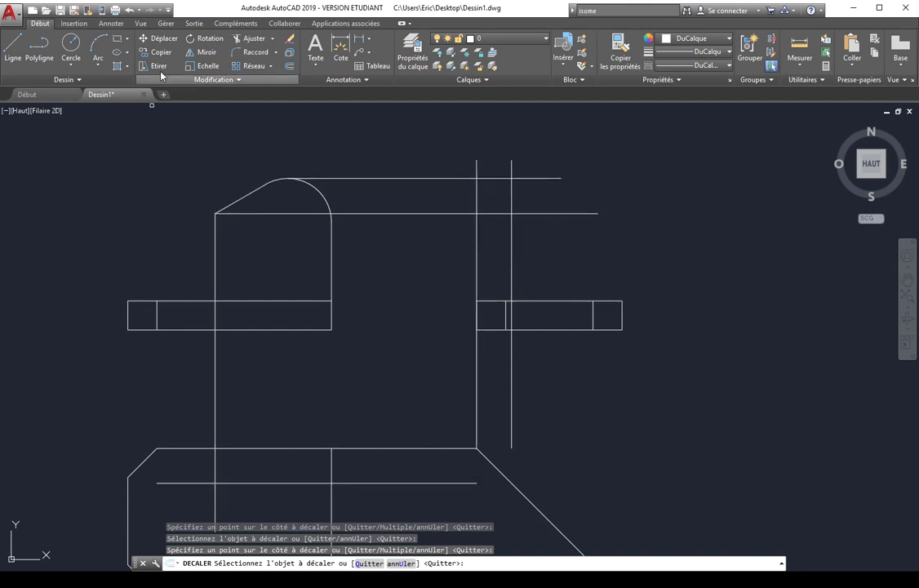
# Trim the projection and construction lines in the side view to the outline of the 12-thick upright and its horizontal edge.
pyautogui.click(265, 44)
pyautogui.click(568, 159)
pyautogui.click(449, 257)
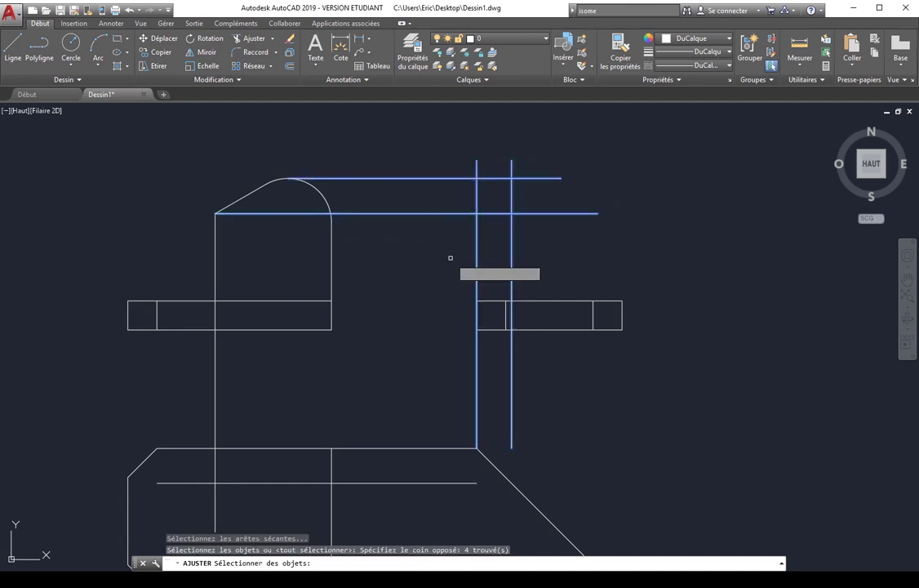
pyautogui.click(548, 300)
pyautogui.click(532, 320)
pyautogui.press('Return')
pyautogui.click(564, 357)
pyautogui.click(467, 371)
pyautogui.click(533, 140)
pyautogui.click(447, 166)
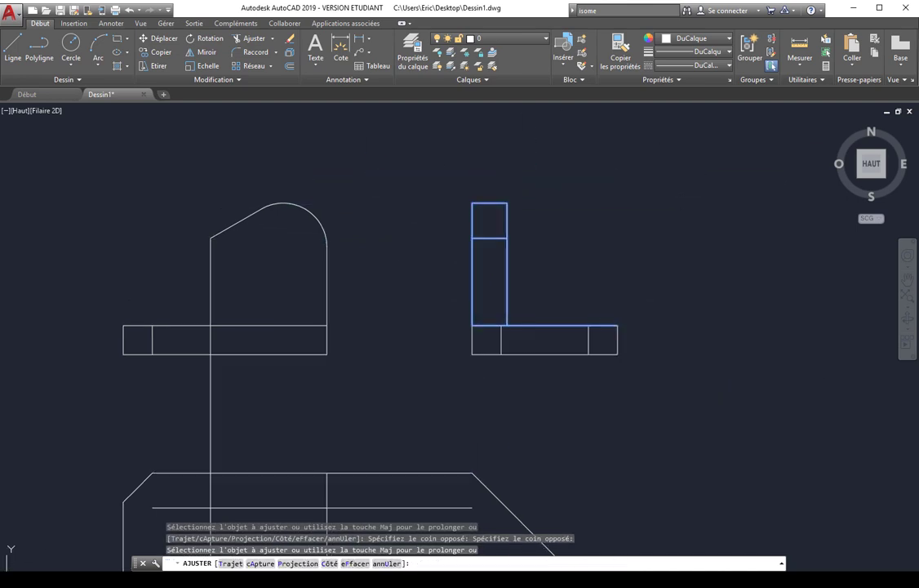
pyautogui.press('Return')
# Trim the top view's projection lines to the upright's rectangular footprint and delete the leftover horizontal construction line.
pyautogui.moveTo(347, 438)
pyautogui.mouseDown(button='middle')
pyautogui.moveTo(348, 271)
pyautogui.moveTo(461, 396)
pyautogui.moveTo(329, 289)
pyautogui.mouseUp(button='middle')
pyautogui.press('Return')
pyautogui.click(277, 277)
pyautogui.press('Return')
pyautogui.click(215, 339)
pyautogui.click(195, 356)
pyautogui.click(269, 265)
pyautogui.press('Escape')
pyautogui.press('Escape')
pyautogui.click(384, 327)
pyautogui.press('Delete')
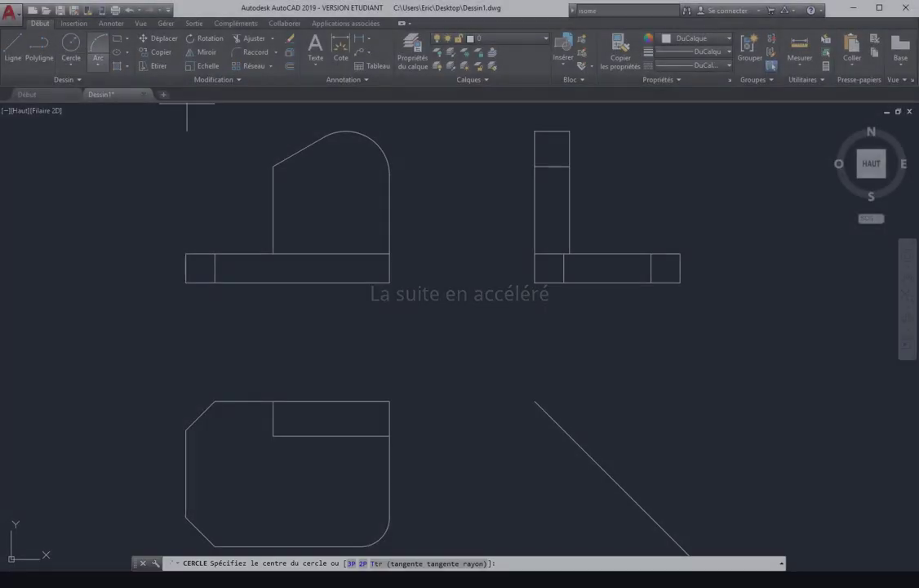
# Draw a circle of radius 5 at the centre of the upright's rounded end in the front view.
pyautogui.click(345, 175)
pyautogui.write('5')
pyautogui.press('Return')
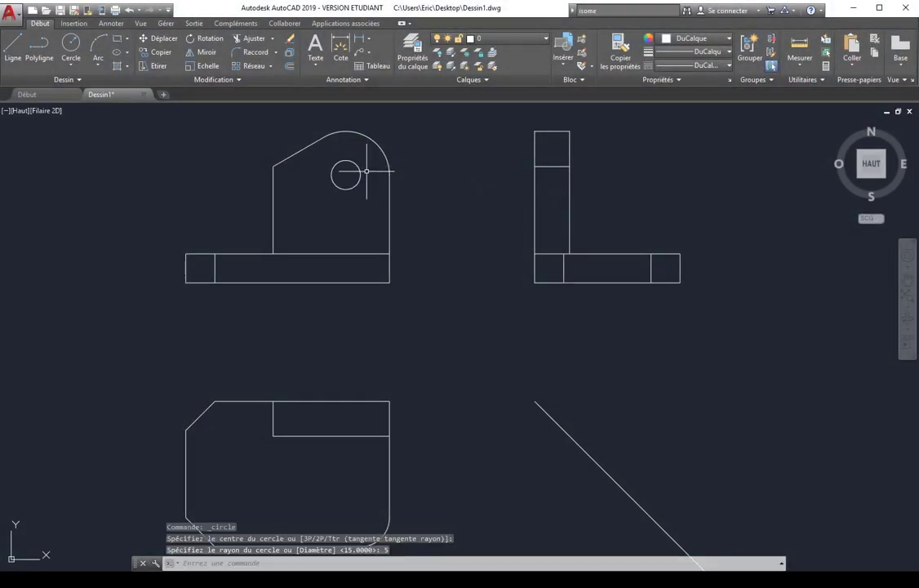
# Draw projection lines from the hole's centre down through the top view and horizontally across the side view.
pyautogui.click(13, 45)
pyautogui.click(345, 175)
pyautogui.click(345, 175)
pyautogui.click(625, 174)
pyautogui.press('Escape')
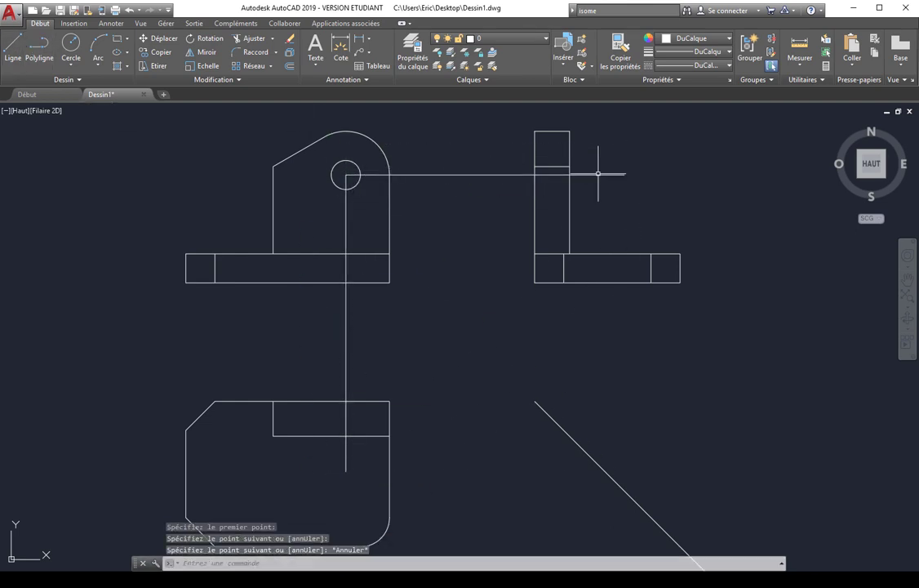
# Offset the hole's horizontal centre projection line by 5 above and below.
pyautogui.click(290, 52)
pyautogui.write('5')
pyautogui.press('Return')
pyautogui.click(461, 174)
pyautogui.click(441, 147)
pyautogui.click(499, 175)
pyautogui.click(493, 214)
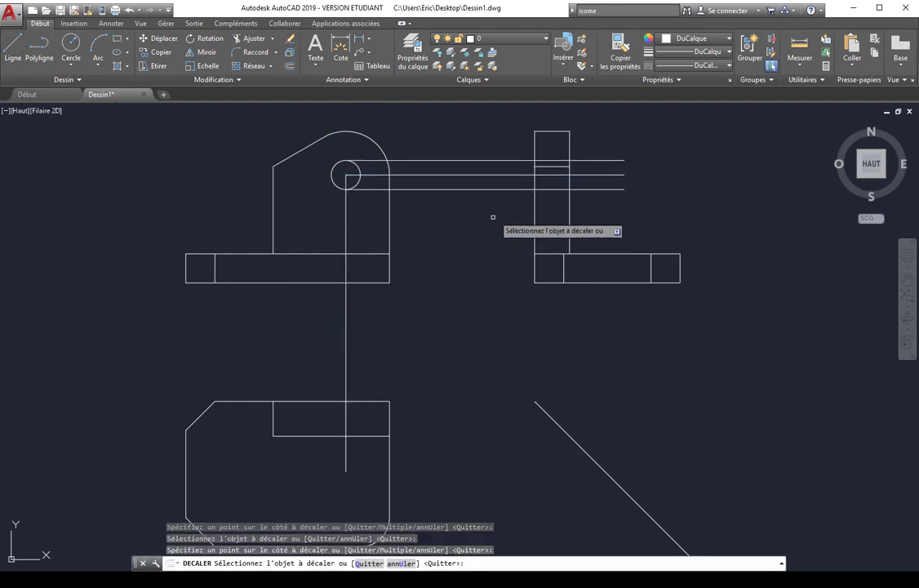
# Offset the hole's vertical centre projection line by 5 to each side.
pyautogui.click(346, 376)
pyautogui.click(325, 378)
pyautogui.click(346, 376)
pyautogui.click(396, 363)
pyautogui.press('Return')
# Trim the hole's three vertical projection lines to the upright's footprint in the top view.
pyautogui.click(254, 39)
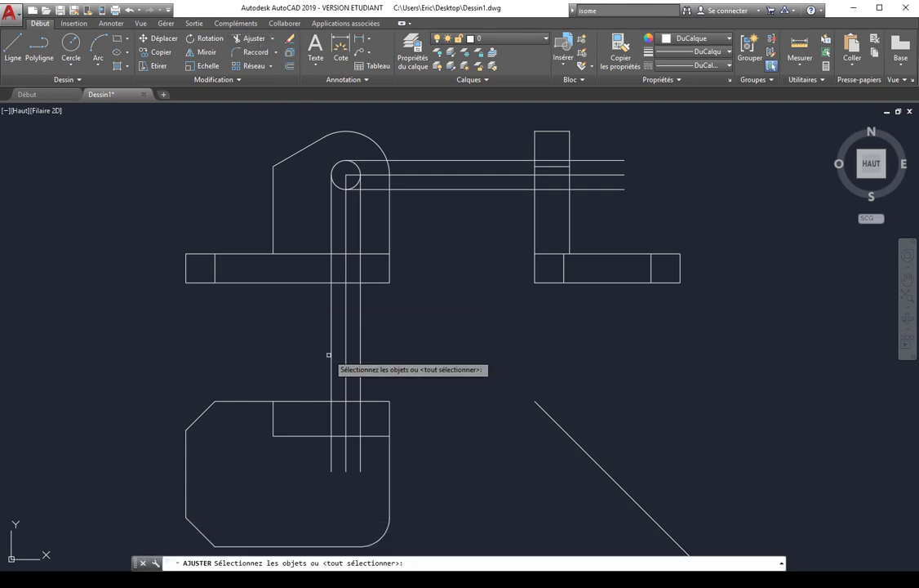
pyautogui.click(321, 381)
pyautogui.click(298, 446)
pyautogui.press('Return')
pyautogui.click(411, 329)
pyautogui.click(276, 364)
pyautogui.click(377, 456)
pyautogui.click(318, 467)
# Trim the hole's three horizontal projection lines to the upright's two vertical edges in the side view.
pyautogui.click(508, 148)
pyautogui.click(478, 206)
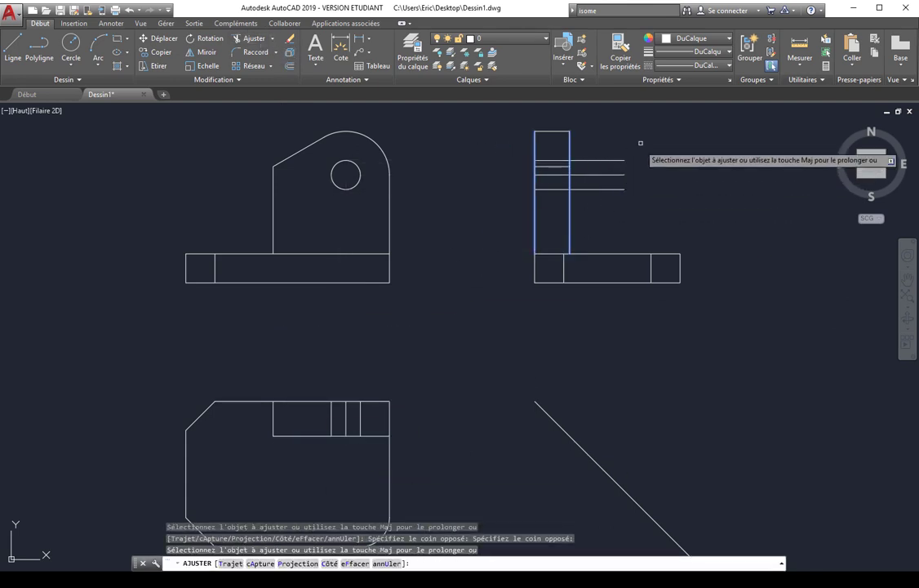
pyautogui.click(640, 142)
pyautogui.click(590, 207)
pyautogui.press('Return')
# Offset the base's left edge 15 inward in the top view as the slot's centre line.
pyautogui.moveTo(284, 353); pyautogui.dragTo(391, 197, button='middle')
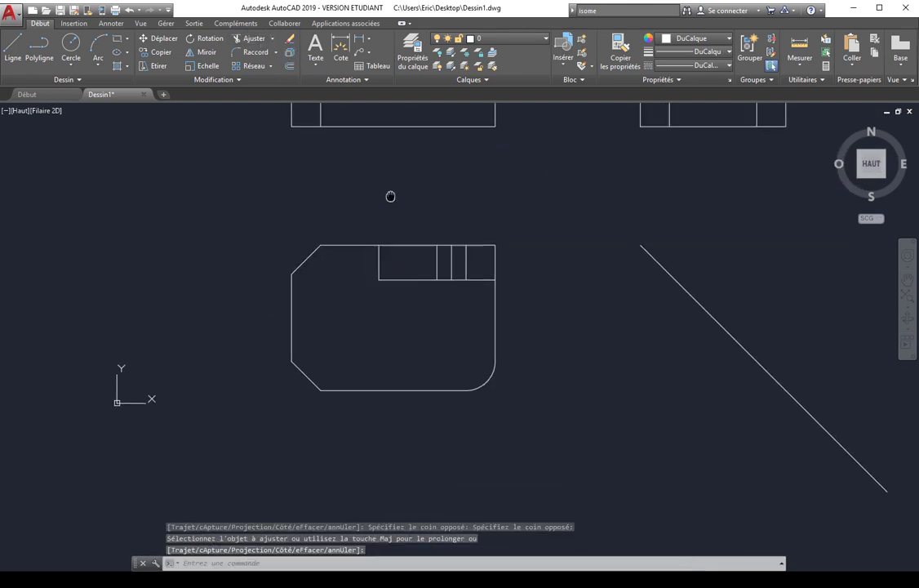
pyautogui.click(288, 67)
pyautogui.press('Return')
pyautogui.press('Return')
# Offset the slot's vertical centre line by 5 to each side.
pyautogui.press('Return')
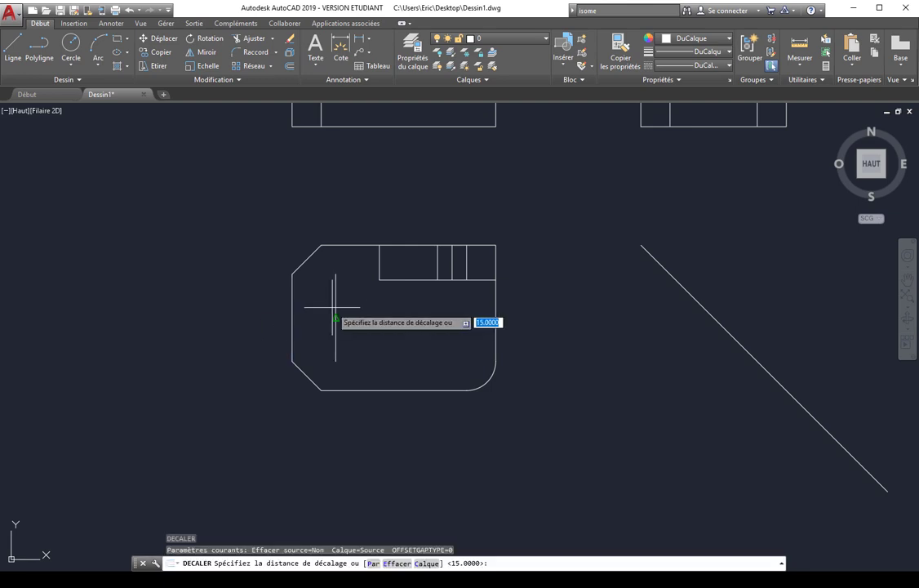
pyautogui.press('Return')
pyautogui.click(336, 327)
pyautogui.click(315, 326)
pyautogui.click(335, 327)
pyautogui.click(359, 326)
# Draw a horizontal line from the midpoint of the base's left edge across the slot lines in the top view.
pyautogui.click(12, 47)
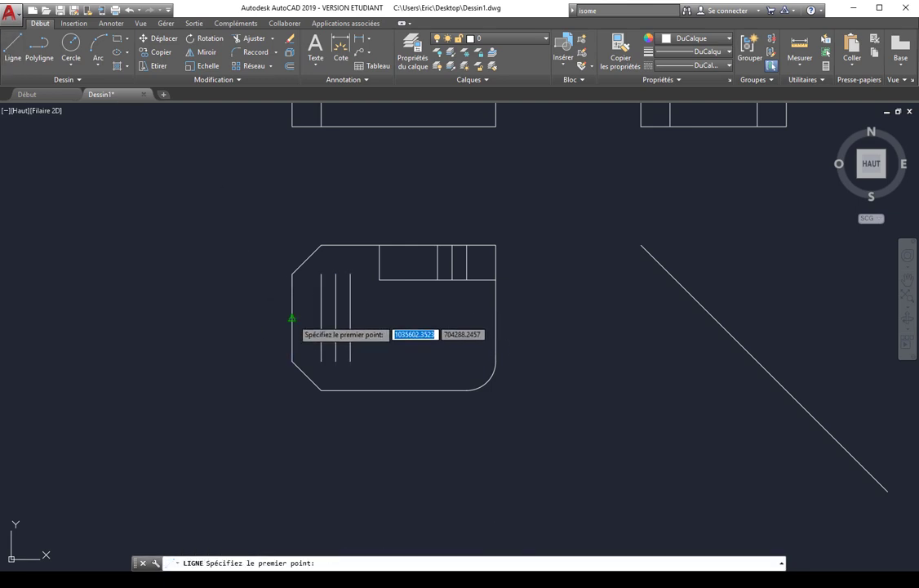
pyautogui.click(292, 318)
pyautogui.click(395, 317)
pyautogui.press('Return')
pyautogui.press('Return')
pyautogui.write('10')
pyautogui.press('Return')
pyautogui.press('Escape')
pyautogui.press('Escape')
pyautogui.press('Return')
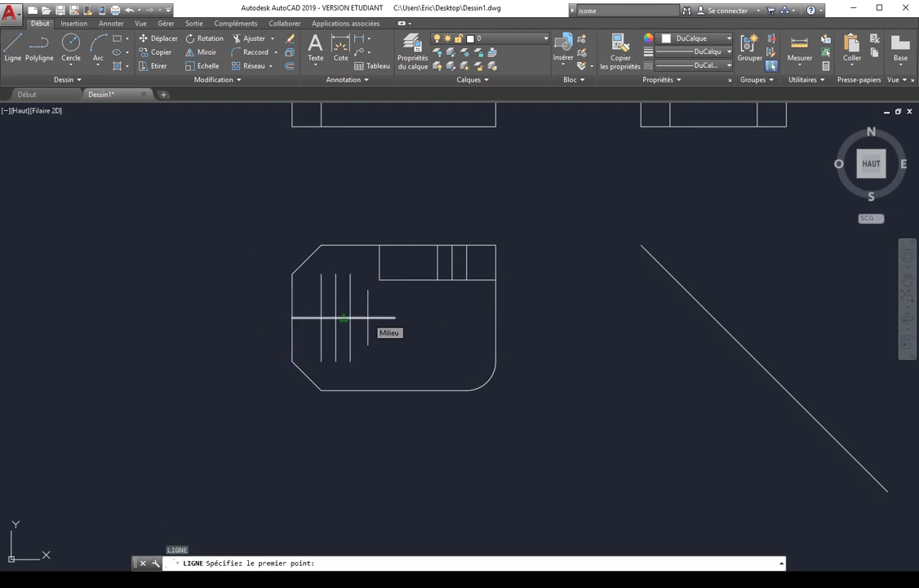
pyautogui.press('Escape')
# Offset the slot's horizontal middle line by 10 above and below.
pyautogui.click(290, 65)
pyautogui.write('10')
pyautogui.press('Return')
pyautogui.click(365, 318)
pyautogui.click(363, 298)
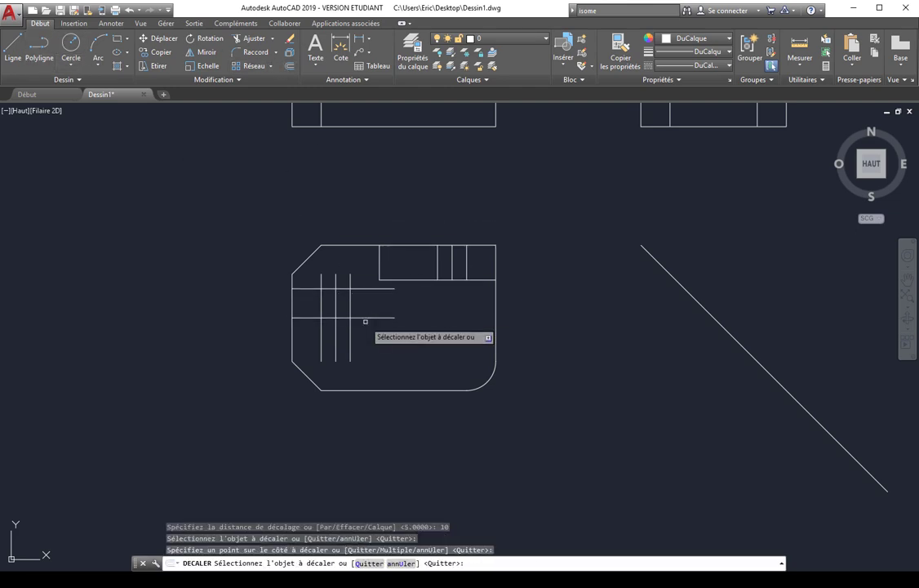
pyautogui.click(365, 319)
pyautogui.click(364, 339)
# Draw two circles where the slot's centre line crosses the offset horizontal lines, with radii reaching the slot's side lines.
pyautogui.click(71, 45)
pyautogui.click(335, 288)
pyautogui.click(351, 288)
pyautogui.press('Return')
pyautogui.press('Return')
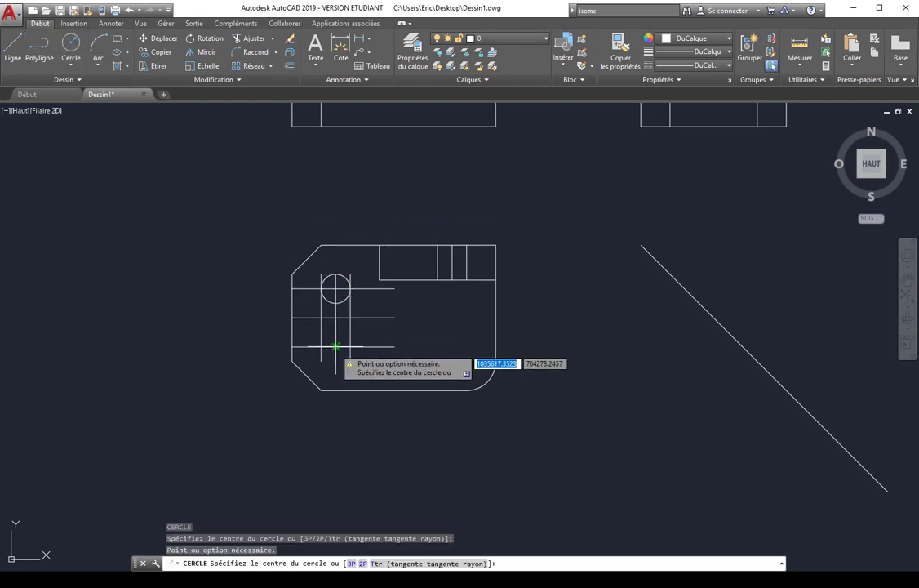
pyautogui.click(335, 347)
pyautogui.press('Return')
pyautogui.press('Escape')
# Trim away the inner halves of both slot circles, using the upper and lower horizontal lines as cutting edges.
pyautogui.click(250, 38)
pyautogui.click(368, 288)
pyautogui.click(367, 347)
pyautogui.press('Return')
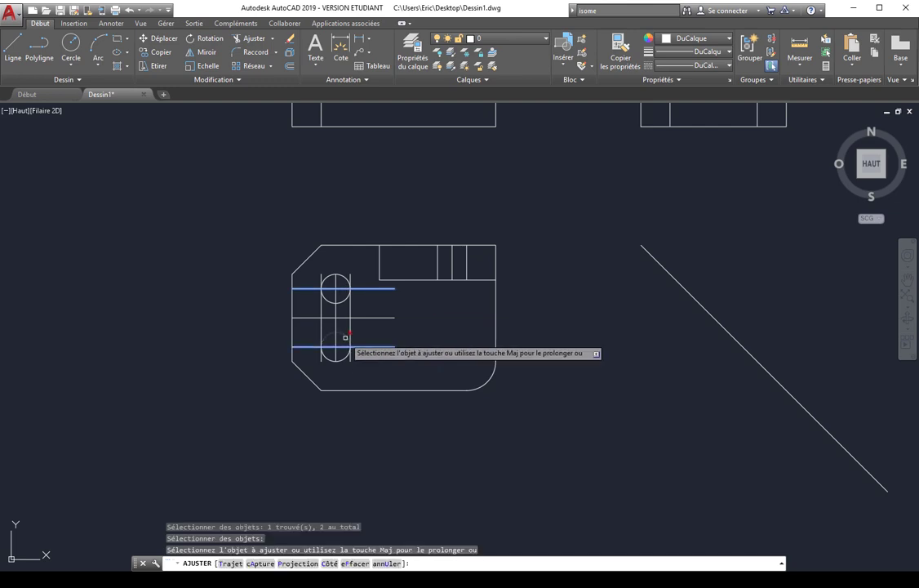
pyautogui.click(345, 337)
pyautogui.click(341, 301)
pyautogui.press('Return')
# Trim the ends of the horizontal and vertical construction lines that extend outside the slot's end arcs.
pyautogui.press('Return')
pyautogui.click(341, 275)
pyautogui.click(346, 358)
pyautogui.press('Return')
pyautogui.click(403, 333)
pyautogui.click(353, 358)
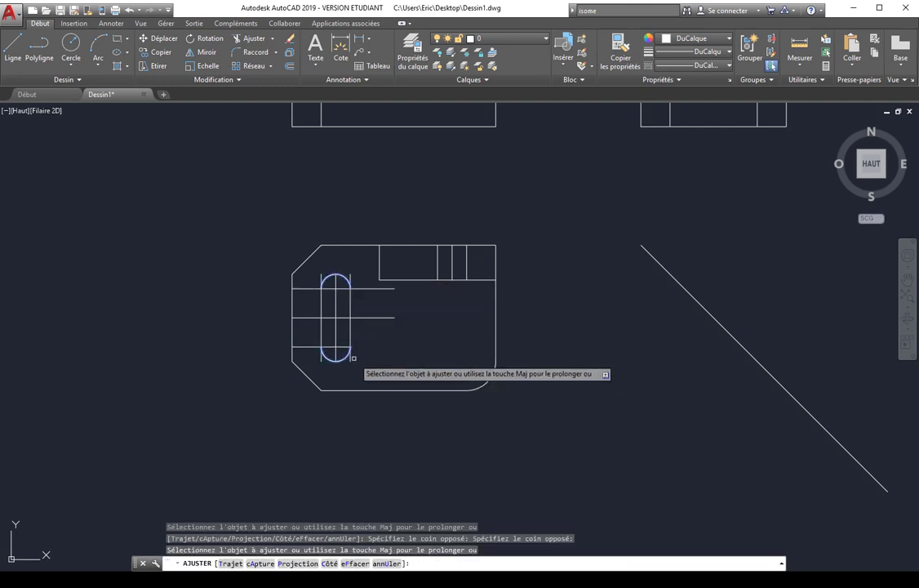
pyautogui.click(359, 290)
pyautogui.click(325, 272)
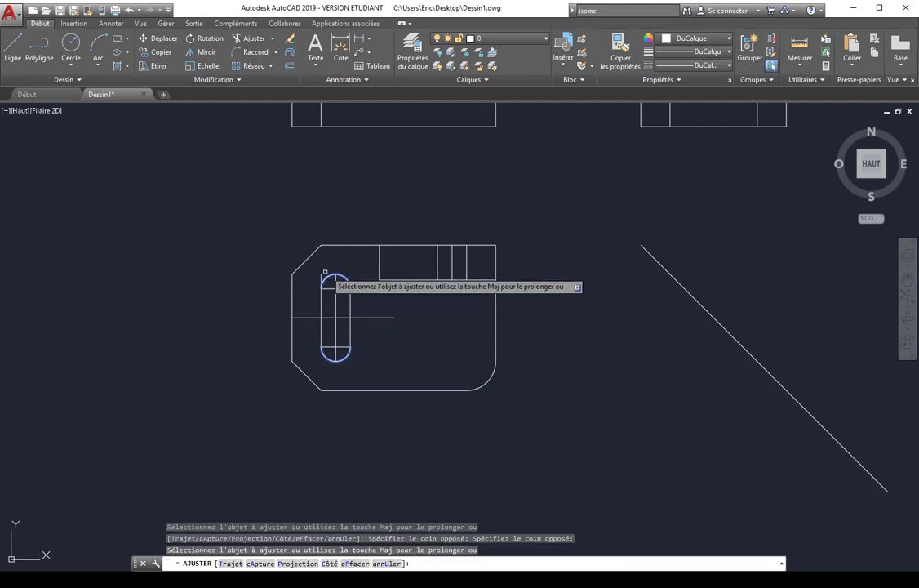
pyautogui.click(322, 278)
pyautogui.press('Escape')
# Delete the horizontal middle line crossing the slot.
pyautogui.click(389, 306)
pyautogui.click(378, 339)
pyautogui.press('Delete')
# Add a linear dimension for the base's overall length below the front view.
pyautogui.moveTo(337, 296)
pyautogui.mouseDown(button='middle')
pyautogui.moveTo(320, 323)
pyautogui.moveTo(314, 317)
pyautogui.mouseUp(button='middle')
pyautogui.moveTo(378, 343); pyautogui.dragTo(281, 399, button='middle')
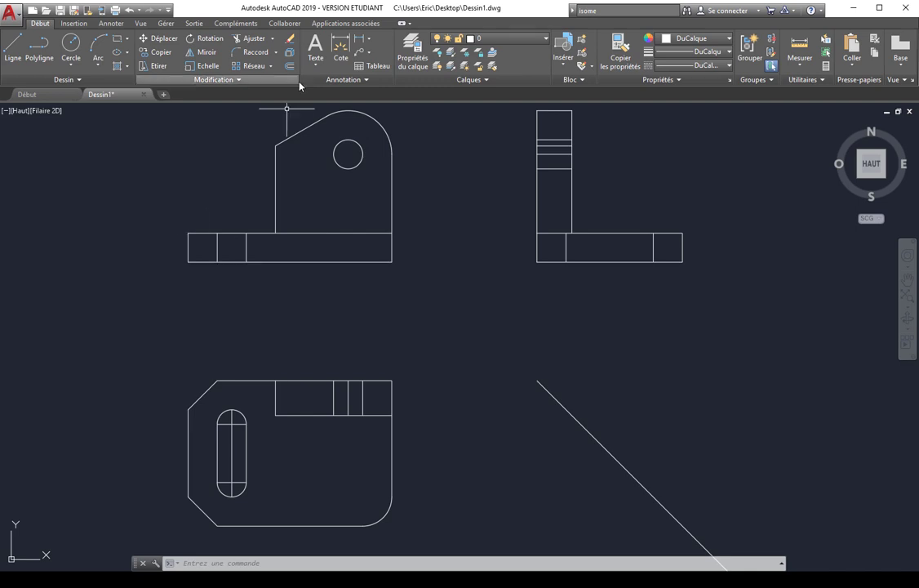
pyautogui.click(359, 39)
pyautogui.click(188, 262)
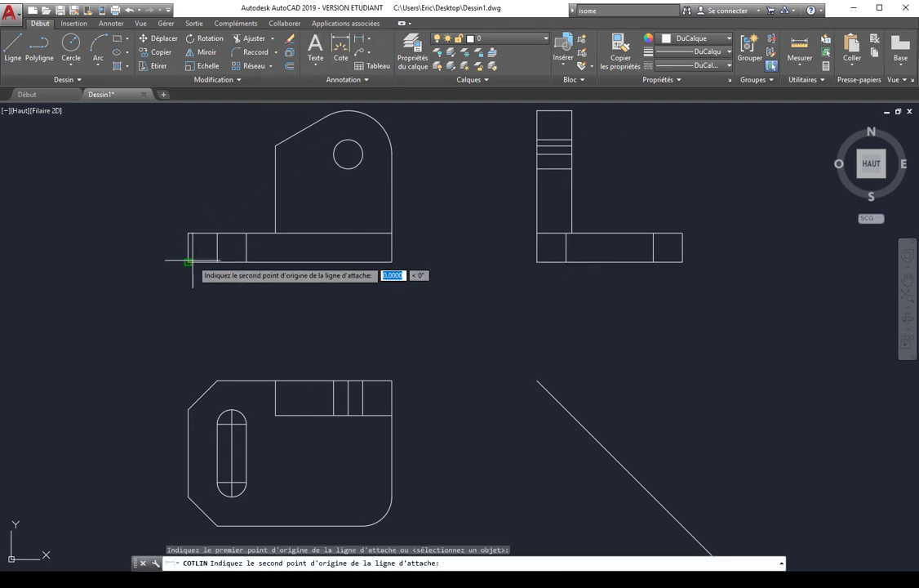
pyautogui.click(392, 262)
pyautogui.click(287, 301)
pyautogui.press('Return')
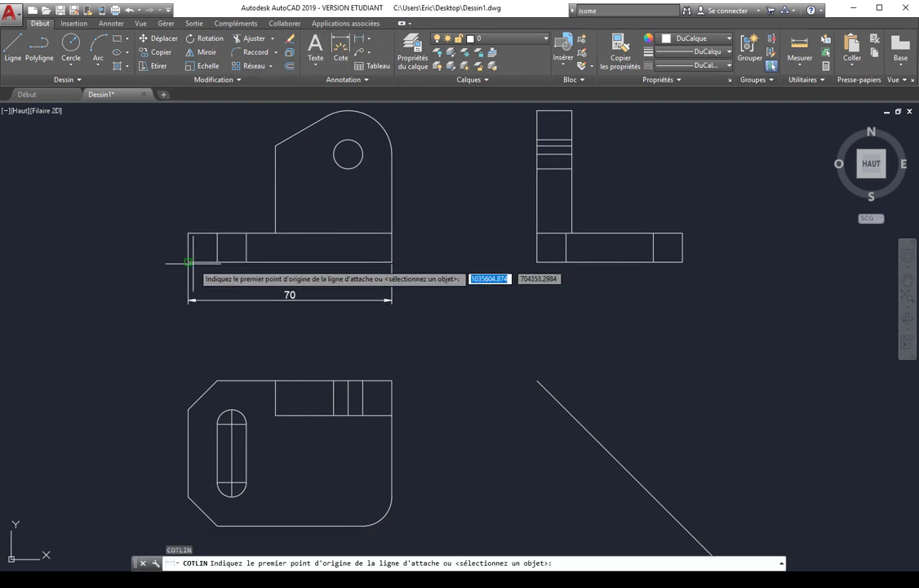
# Add linear dimensions for the base's thickness beside the front view and its overall depth beside the top view.
pyautogui.click(188, 262)
pyautogui.click(188, 233)
pyautogui.click(145, 246)
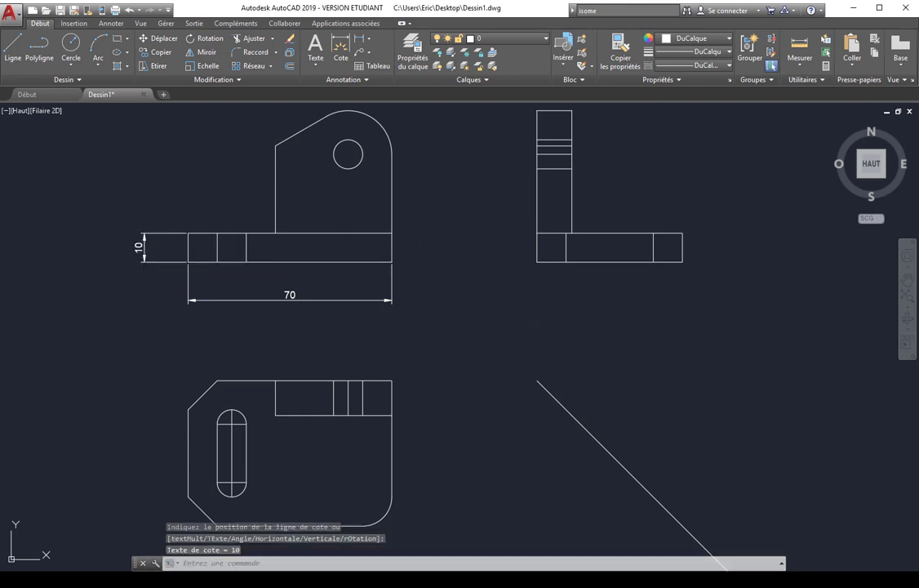
pyautogui.press('Return')
pyautogui.click(216, 380)
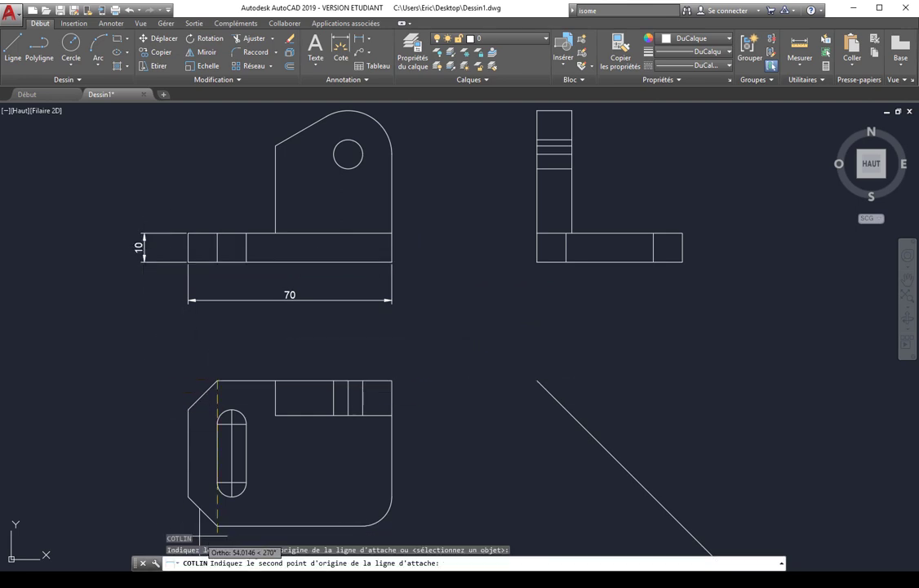
pyautogui.click(217, 525)
pyautogui.click(144, 482)
# Dimension the vertical and horizontal legs of the upper-left chamfer in the top view.
pyautogui.press('Return')
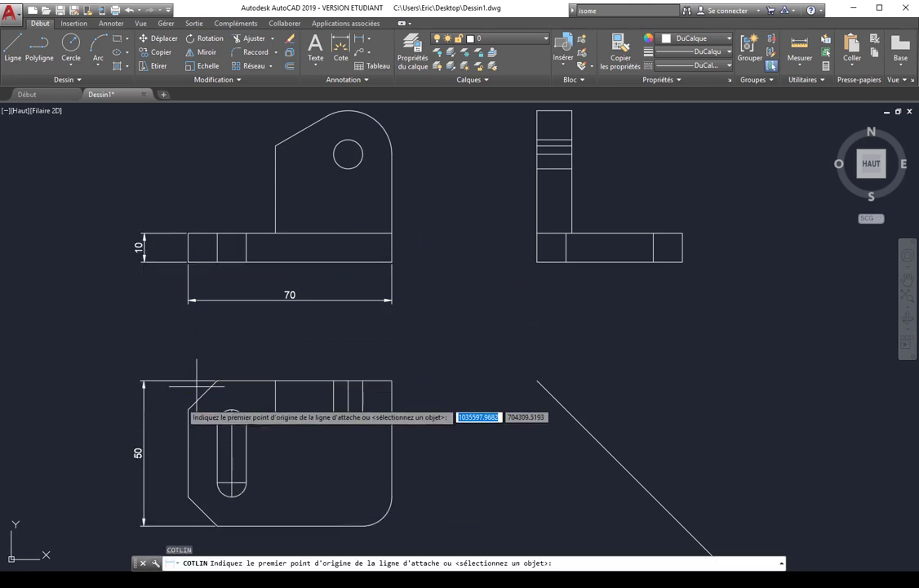
pyautogui.click(216, 381)
pyautogui.click(188, 409)
pyautogui.click(166, 393)
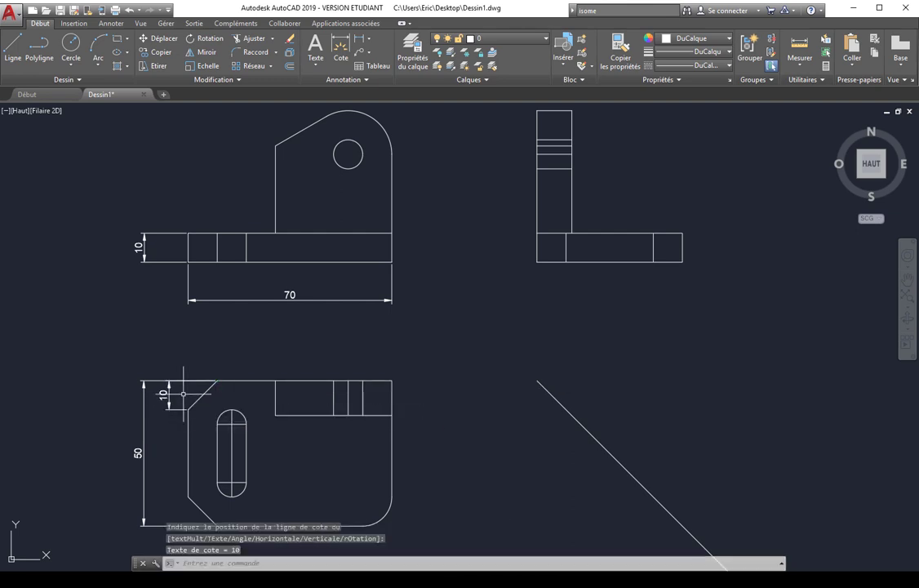
pyautogui.press('Return')
pyautogui.click(188, 409)
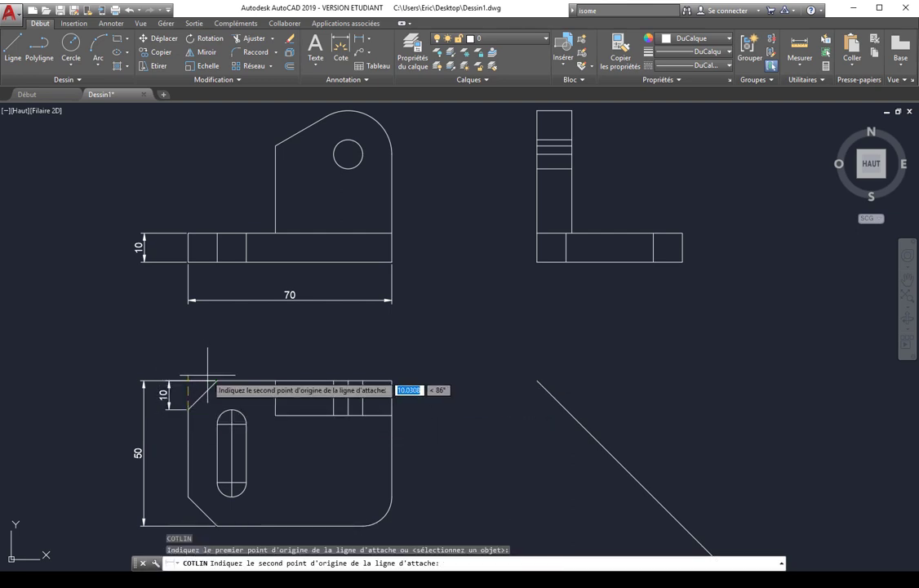
pyautogui.click(217, 381)
pyautogui.click(218, 354)
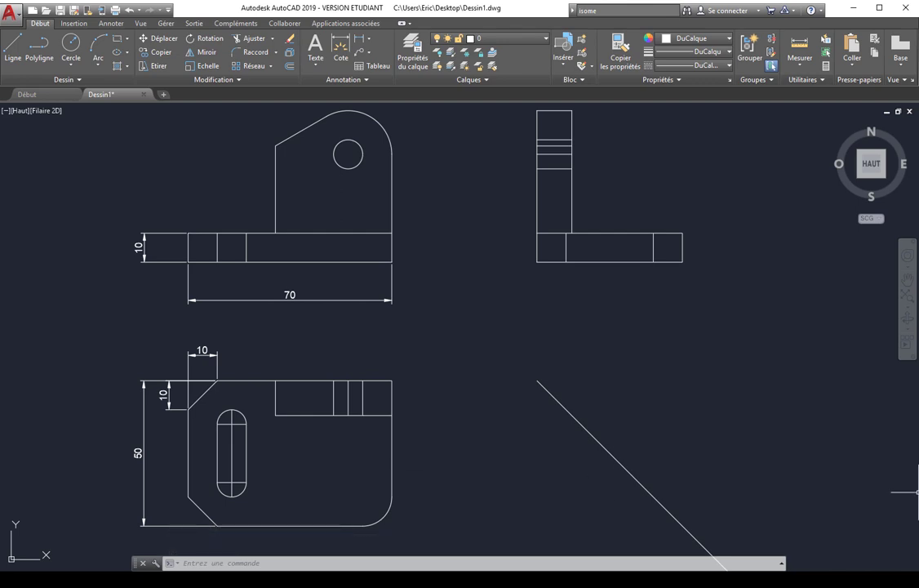
# Dimension the vertical and horizontal legs of the lower-left chamfer in the top view.
pyautogui.press('Return')
pyautogui.click(189, 496)
pyautogui.click(217, 524)
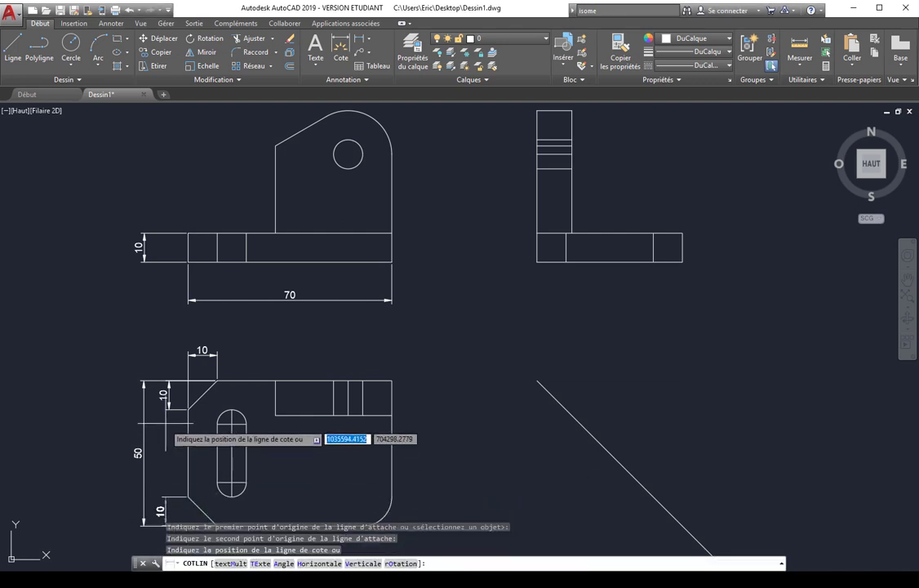
pyautogui.click(171, 511)
pyautogui.moveTo(264, 420); pyautogui.dragTo(287, 347, button='middle')
pyautogui.press('Return')
pyautogui.click(240, 450)
pyautogui.click(211, 421)
pyautogui.click(222, 472)
# Dimension the height of the upright's left vertical edge in the front view, in line with the base thickness dimension.
pyautogui.moveTo(368, 214); pyautogui.dragTo(311, 298, button='middle')
pyautogui.press('Return')
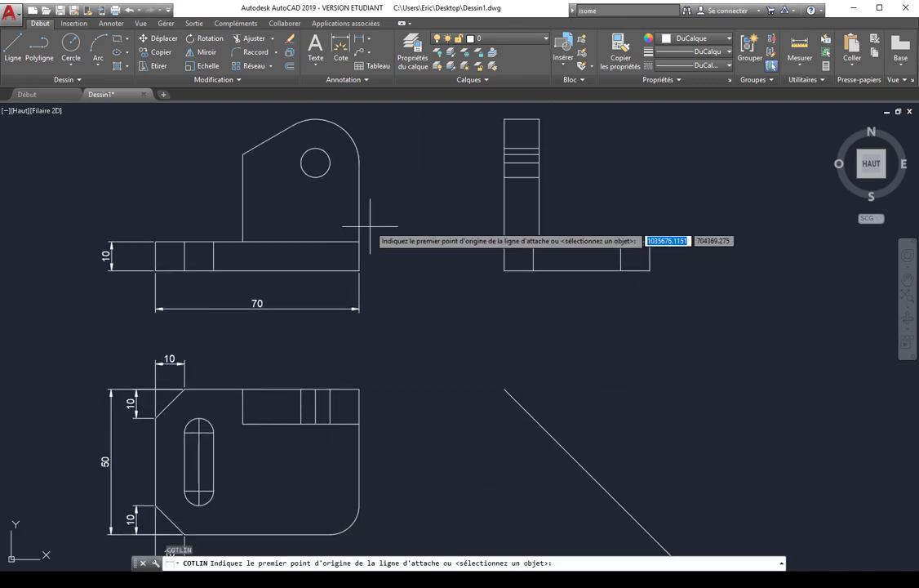
pyautogui.click(243, 242)
pyautogui.click(112, 242)
pyautogui.moveTo(322, 147); pyautogui.dragTo(314, 219, button='middle')
pyautogui.press('Return')
pyautogui.click(332, 199)
pyautogui.press('Escape')
pyautogui.press('Escape')
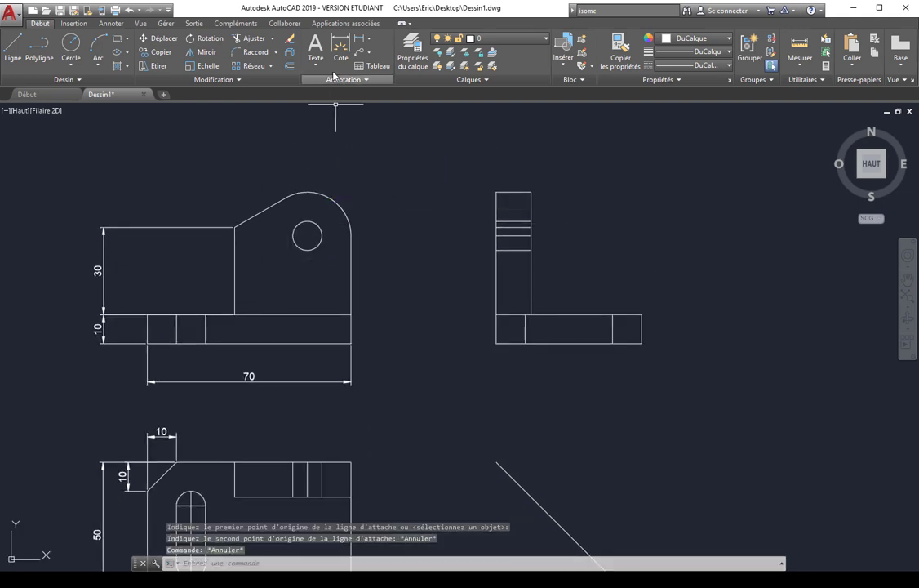
# Add an angular dimension between the upright's slanted edge and the base's top line in the front view.
pyautogui.click(369, 39)
pyautogui.click(390, 102)
pyautogui.click(273, 205)
pyautogui.click(302, 314)
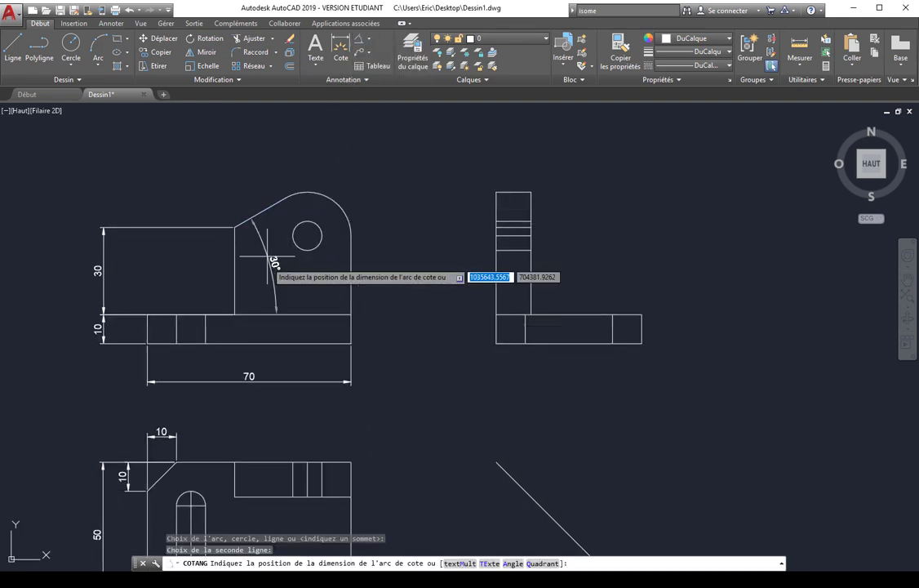
pyautogui.click(388, 219)
# Add a radius dimension to the upright's rounded top and a diameter dimension to its hole in the front view.
pyautogui.click(369, 40)
pyautogui.click(379, 147)
pyautogui.click(319, 225)
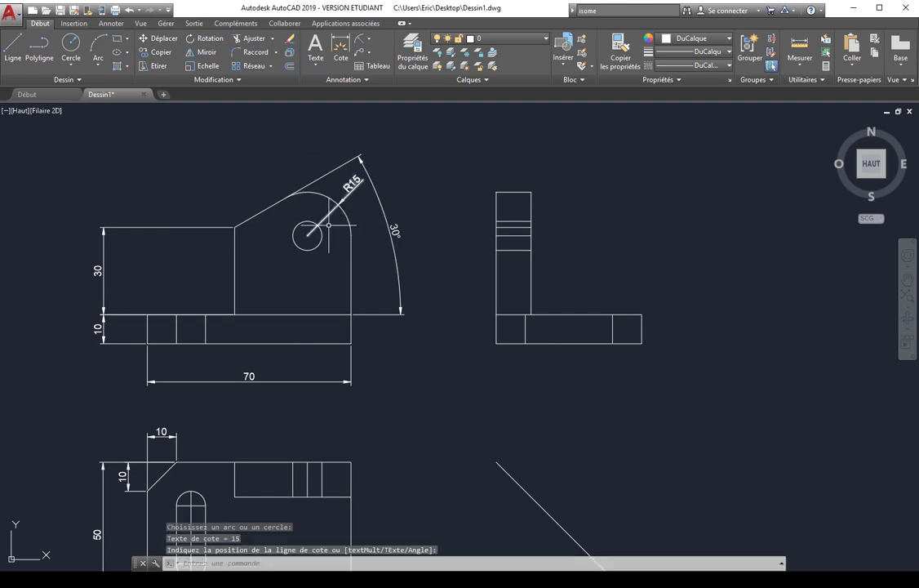
pyautogui.click(347, 188)
pyautogui.press('Return')
pyautogui.click(319, 225)
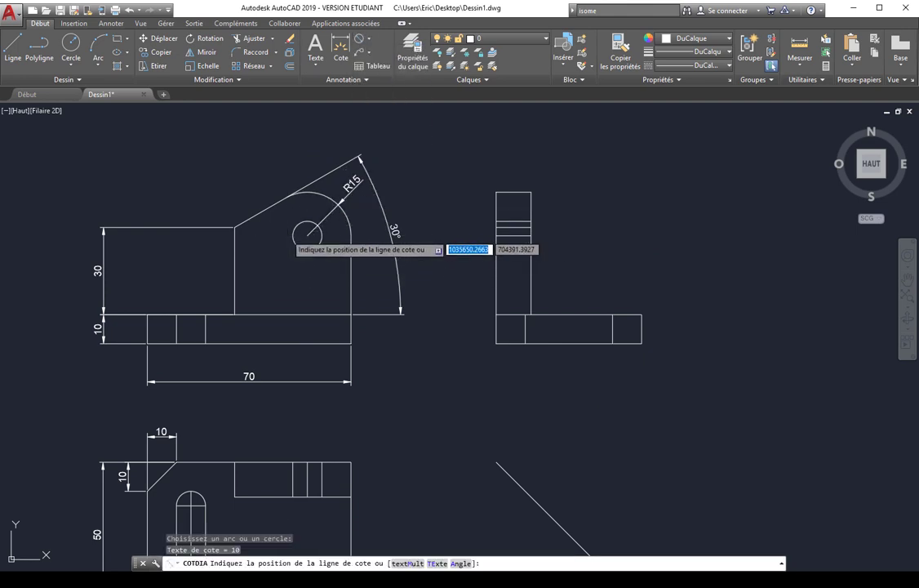
pyautogui.click(276, 235)
# Dimension the vertical distance between the slot's two arc centres, placing it beside the slot in the top view.
pyautogui.moveTo(281, 245); pyautogui.dragTo(298, 118, button='middle')
pyautogui.press('Return')
pyautogui.click(372, 39)
pyautogui.click(359, 57)
pyautogui.click(207, 378)
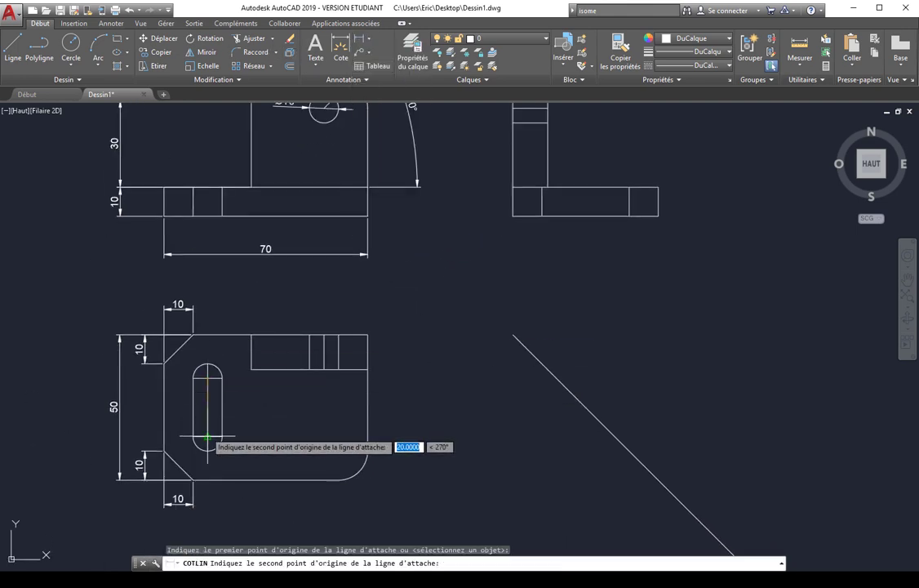
pyautogui.click(207, 437)
pyautogui.click(242, 412)
pyautogui.press('Return')
pyautogui.press('Return')
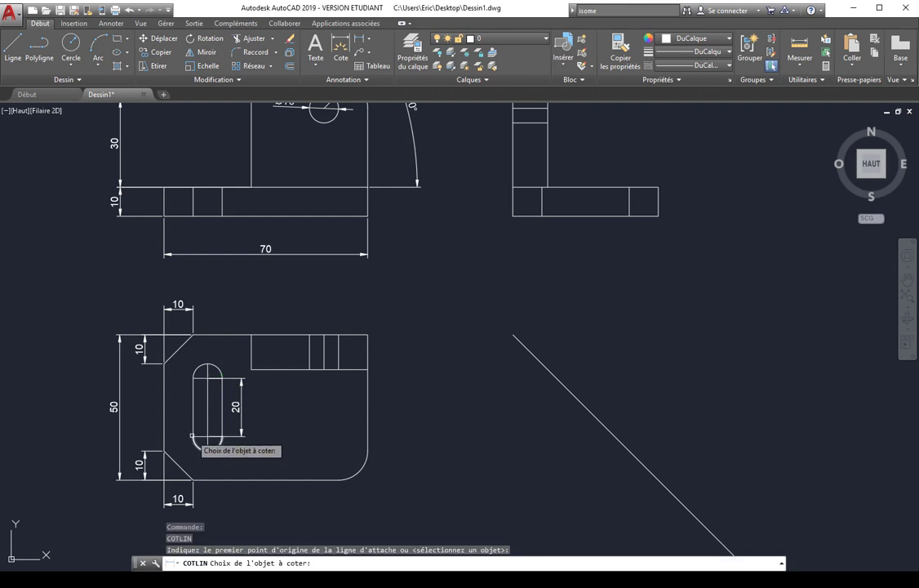
pyautogui.press('Escape')
pyautogui.press('Escape')
pyautogui.press('Escape')
# Add a linear dimension for the slot's width just below the slot in the top view.
pyautogui.click(357, 39)
pyautogui.click(194, 436)
pyautogui.click(223, 436)
pyautogui.click(257, 466)
pyautogui.press('Escape')
# Dimension the upright's thickness above the side view.
pyautogui.moveTo(529, 234); pyautogui.dragTo(389, 356, button='middle')
pyautogui.press('Return')
pyautogui.click(408, 187)
pyautogui.click(373, 187)
pyautogui.click(386, 156)
pyautogui.press('Escape')
# Dimension the horizontal distance from the base's left edge to the slot's centreline, below the top view.
pyautogui.moveTo(315, 234); pyautogui.dragTo(403, 262, button='middle')
pyautogui.moveTo(395, 438); pyautogui.dragTo(407, 298, button='middle')
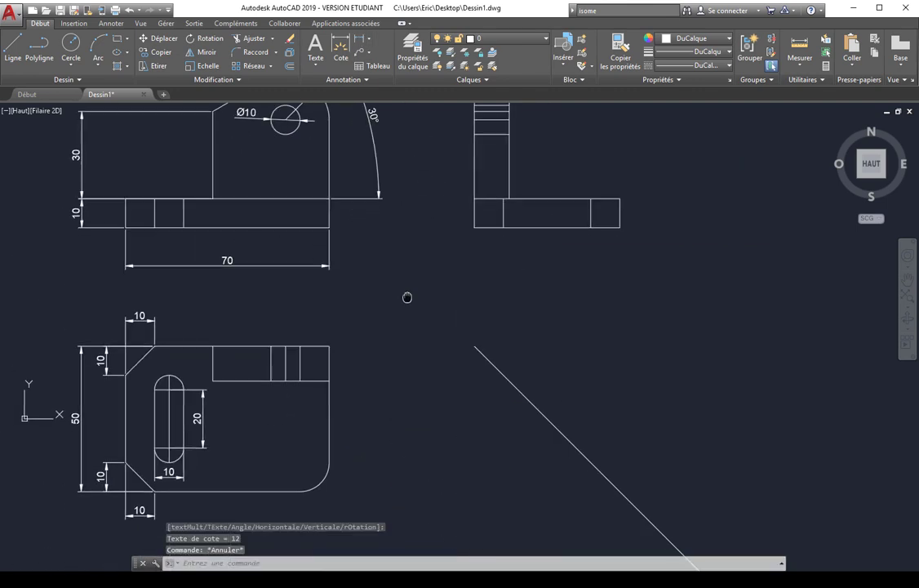
pyautogui.press('Return')
pyautogui.click(170, 450)
pyautogui.click(127, 464)
pyautogui.moveTo(176, 504); pyautogui.dragTo(201, 425, button='middle')
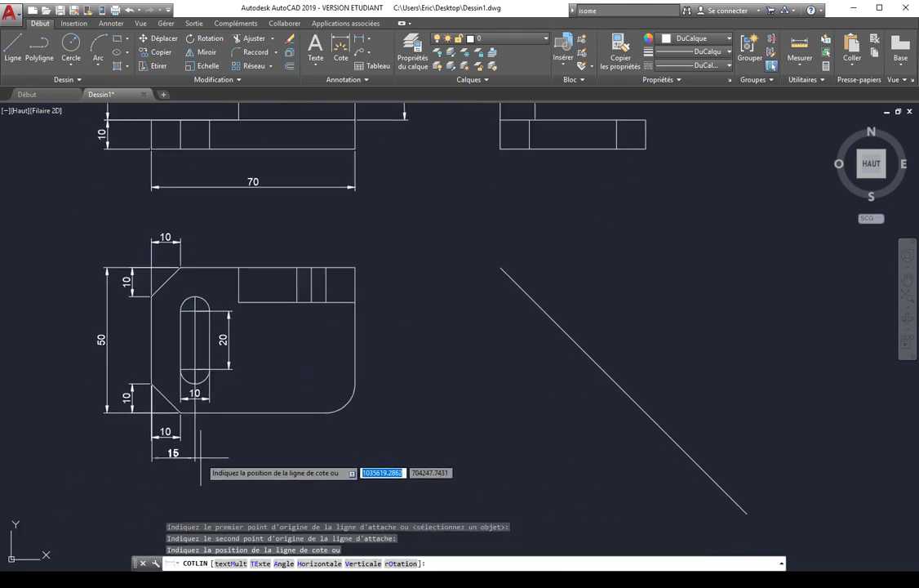
pyautogui.click(201, 458)
pyautogui.press('Escape')
# Move the slot width dimension's text outside its extension lines, beside the slot.
pyautogui.click(218, 397)
pyautogui.click(204, 383)
pyautogui.click(195, 392)
pyautogui.click(234, 399)
pyautogui.press('Escape')
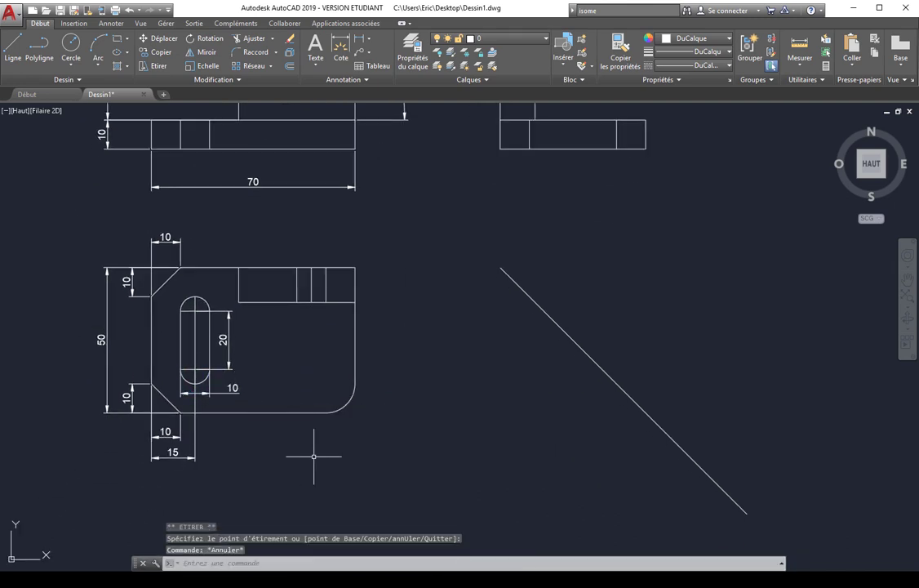
# Review the dimensioned bracket views and compare their size with the large site plan elsewhere in the drawing.
pyautogui.moveTo(444, 337); pyautogui.dragTo(472, 377, button='middle')
pyautogui.scroll(-2, 472, 374)
pyautogui.moveTo(469, 351)
pyautogui.mouseDown(button='middle')
pyautogui.moveTo(491, 369)
pyautogui.moveTo(473, 375)
pyautogui.mouseUp(button='middle')
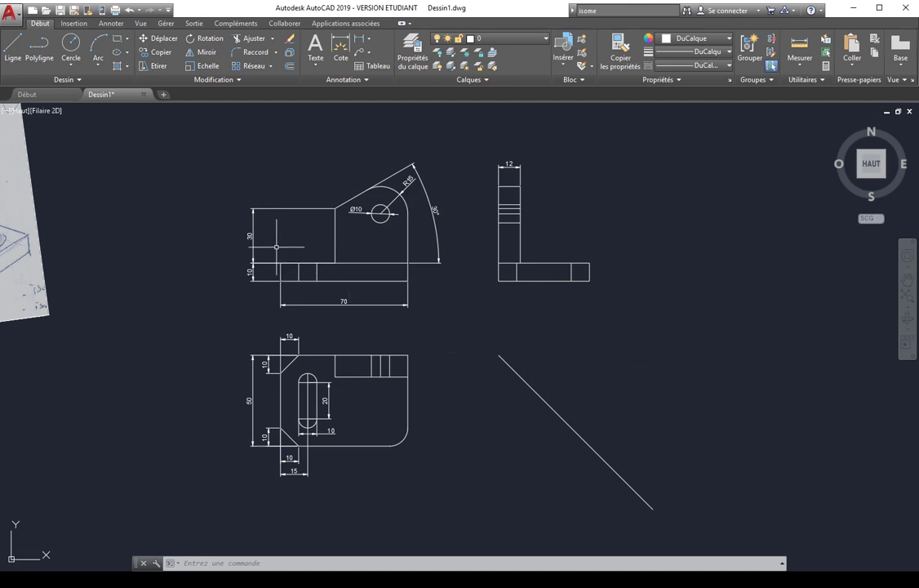
pyautogui.scroll(4, 369, 160)
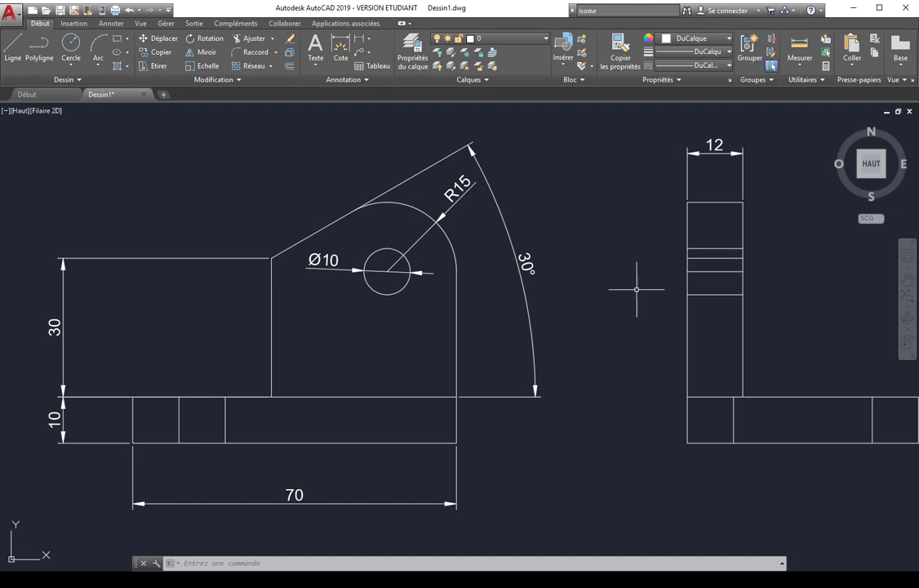
pyautogui.scroll(-2, 632, 289)
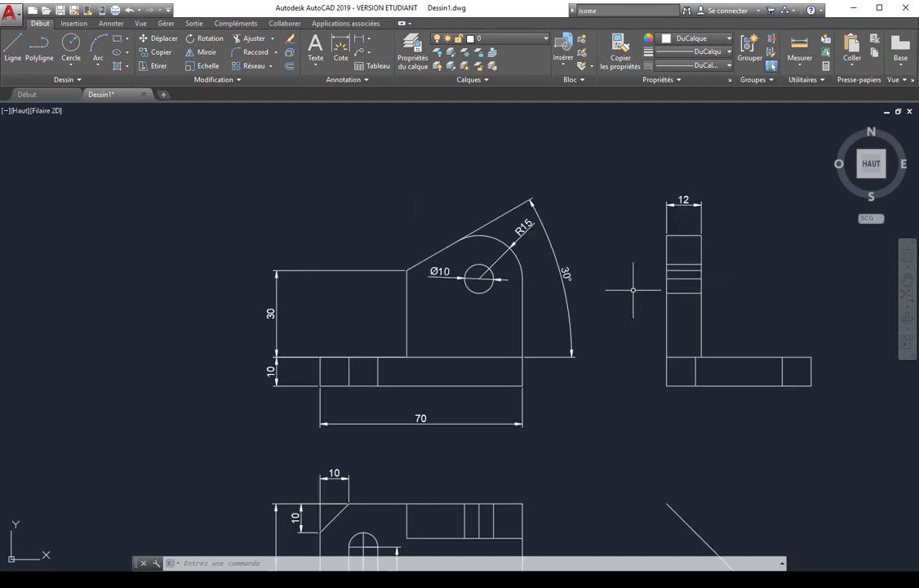
pyautogui.moveTo(615, 350); pyautogui.dragTo(525, 245, button='middle')
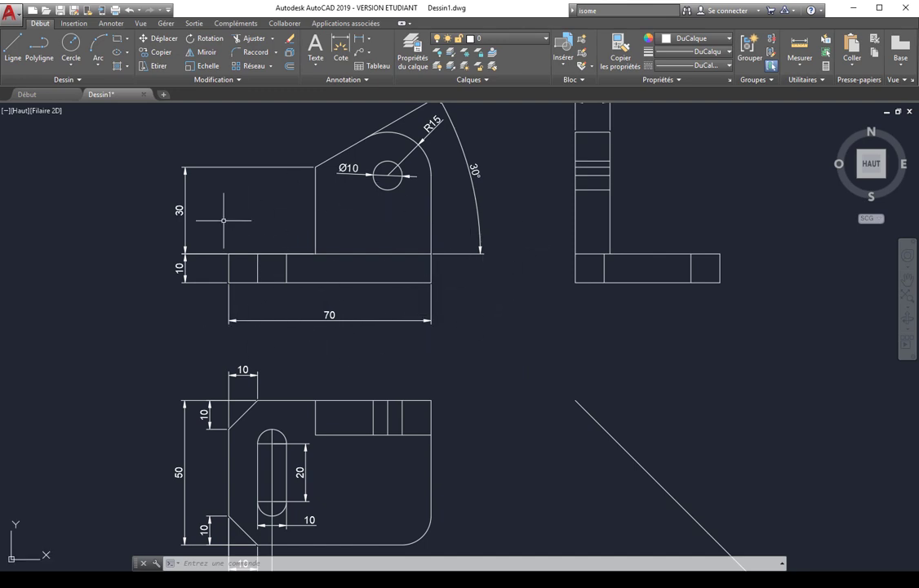
pyautogui.scroll(-6, 395, 276)
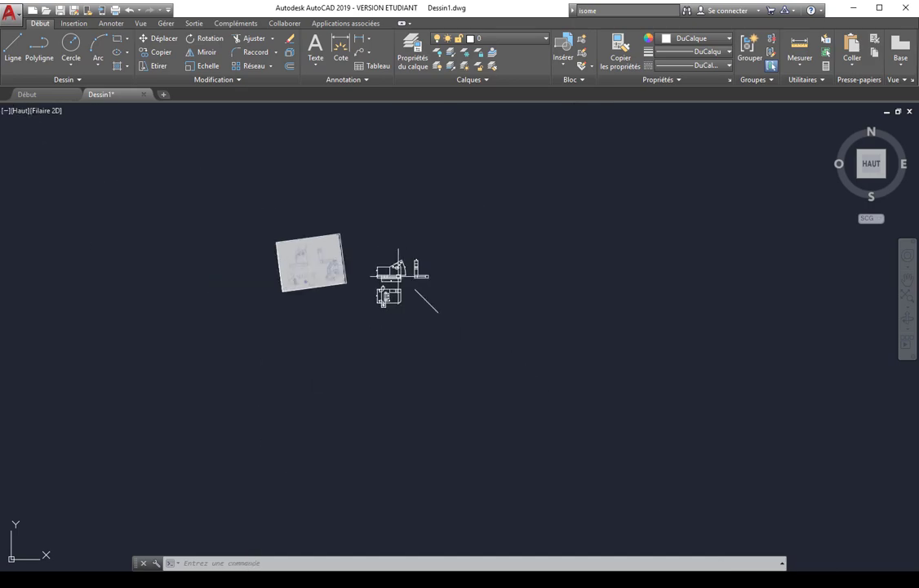
pyautogui.scroll(10, 382, 276)
pyautogui.scroll(-8, 379, 280)
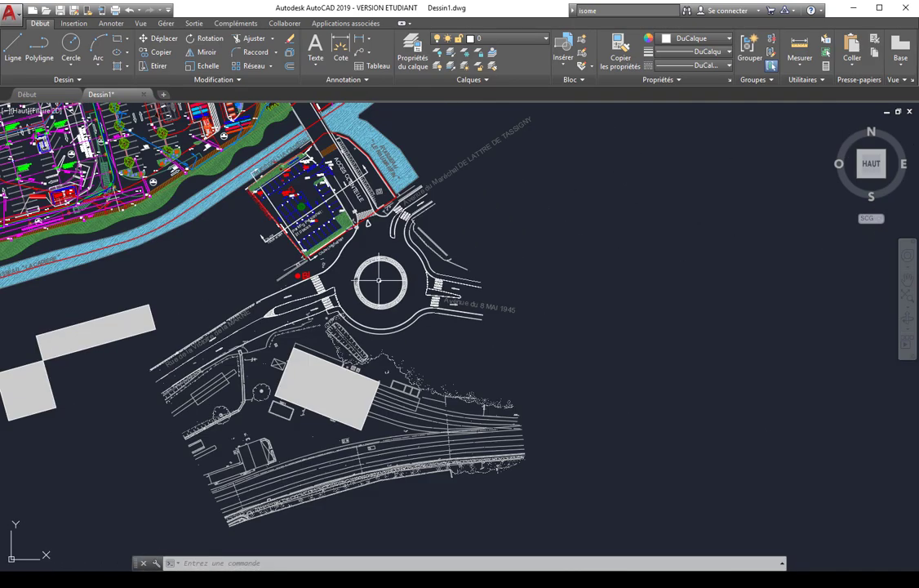
pyautogui.moveTo(403, 313); pyautogui.dragTo(541, 412, button='middle')
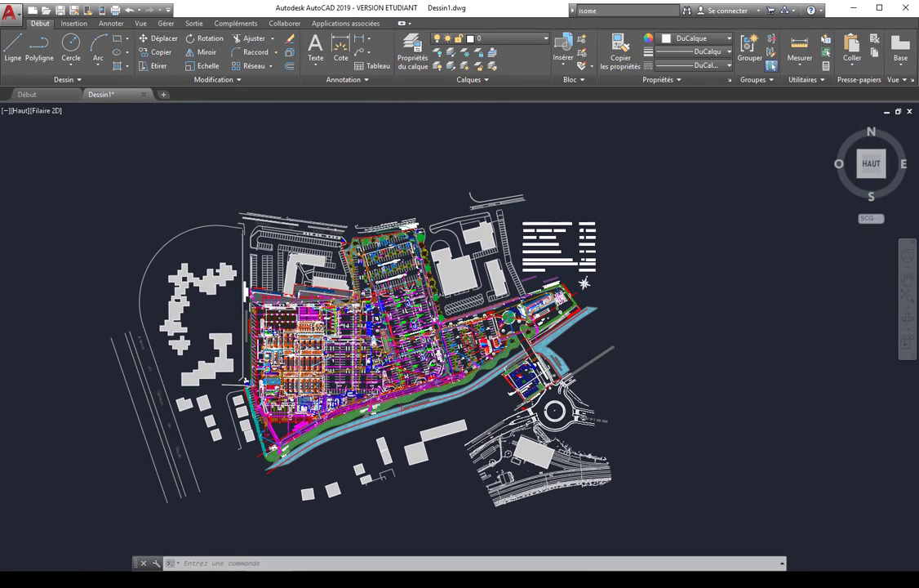
# Place a horizontal linear dimension above the site plan and inspect how legible its text and arrows are.
pyautogui.click(341, 49)
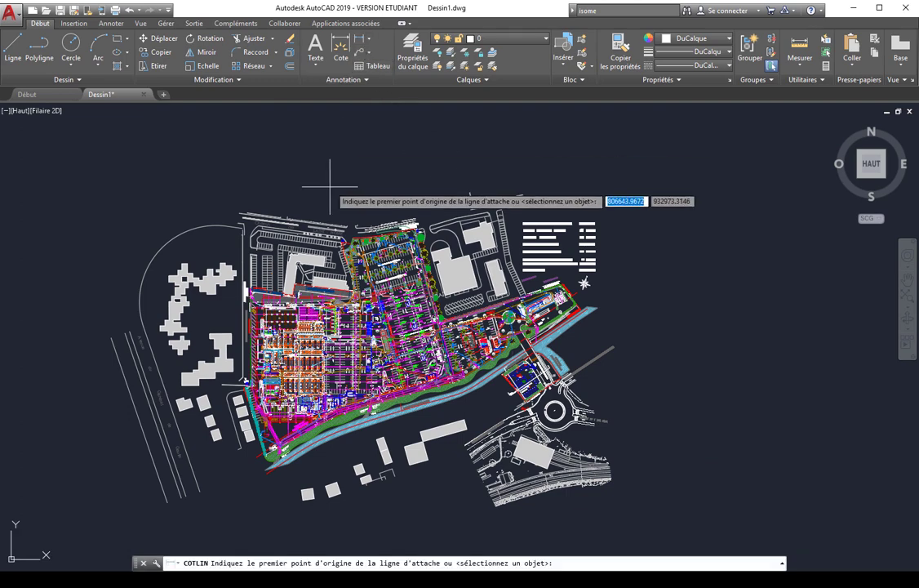
pyautogui.click(317, 187)
pyautogui.click(437, 188)
pyautogui.click(421, 170)
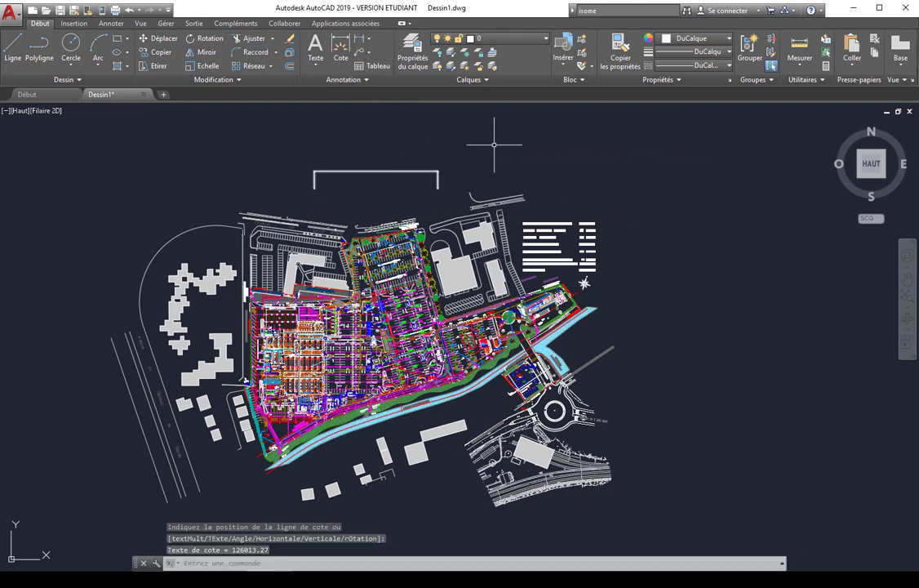
pyautogui.scroll(10, 459, 171)
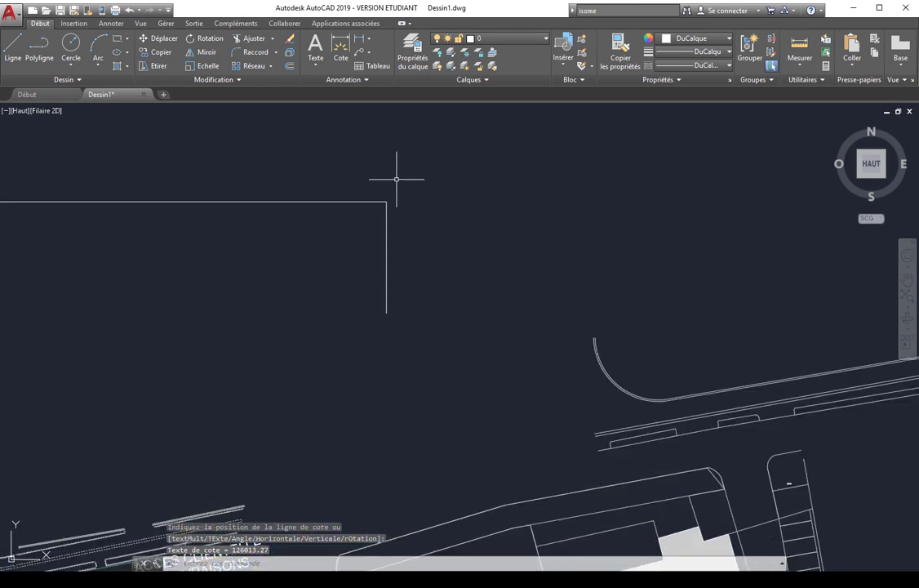
pyautogui.scroll(-10, 357, 228)
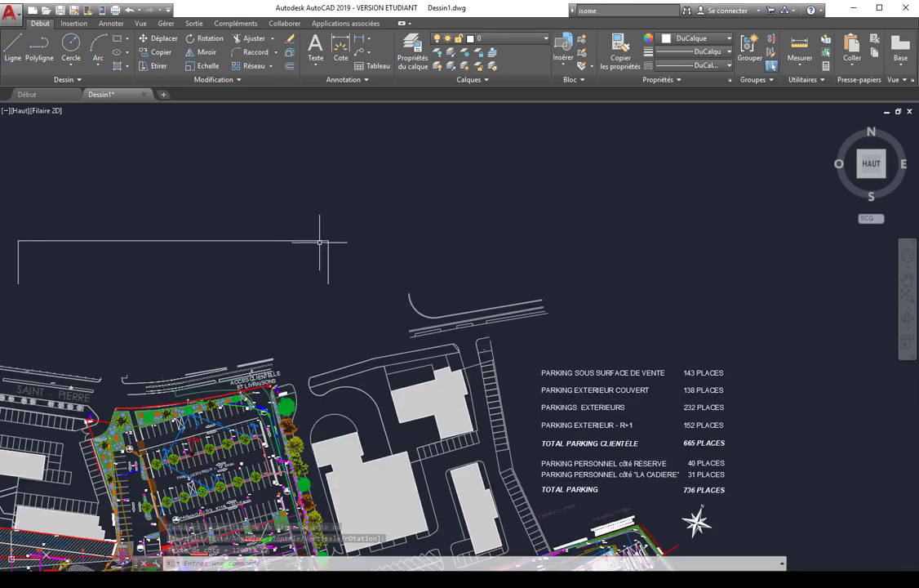
pyautogui.moveTo(301, 263)
pyautogui.mouseDown(button='middle')
pyautogui.moveTo(355, 229)
pyautogui.moveTo(476, 202)
pyautogui.mouseUp(button='middle')
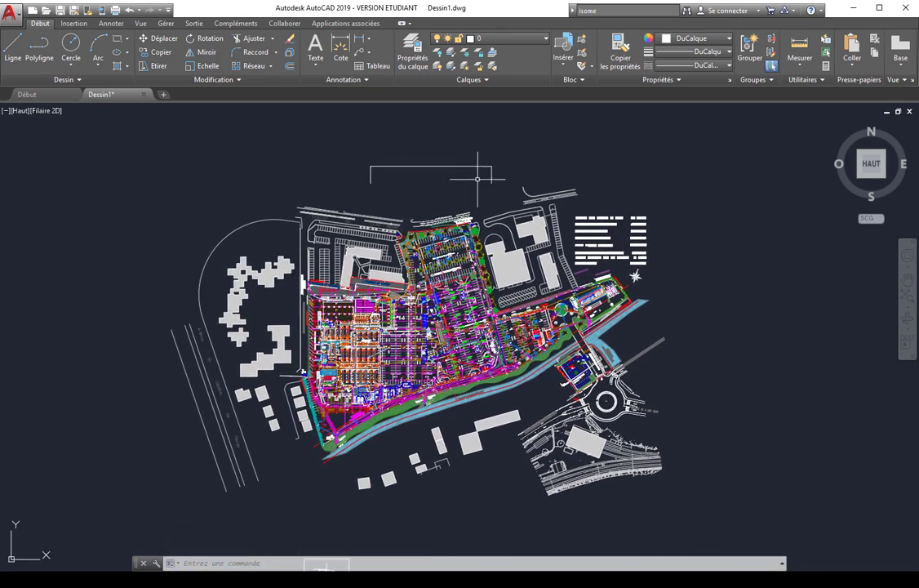
# Delete the linear dimension above the site plan.
pyautogui.click(491, 153)
pyautogui.click(421, 188)
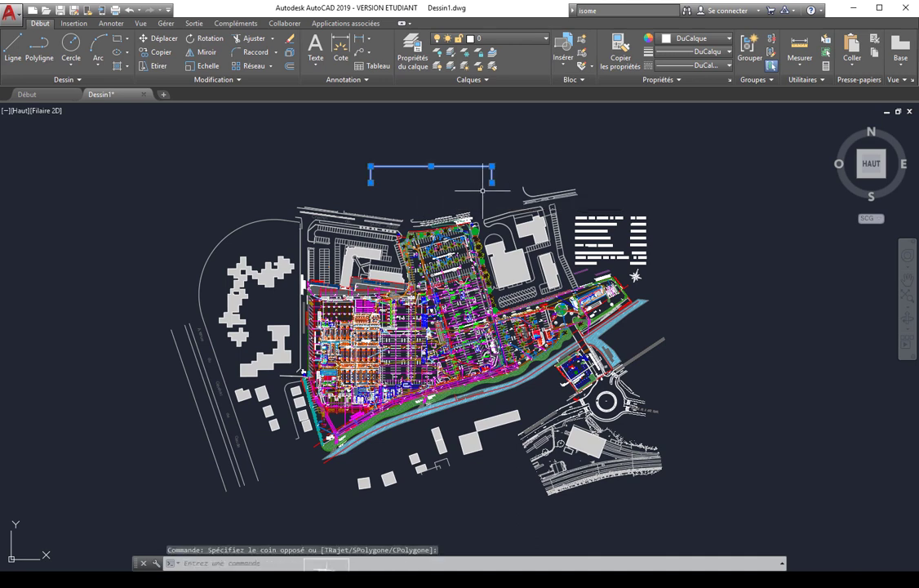
pyautogui.press('Delete')
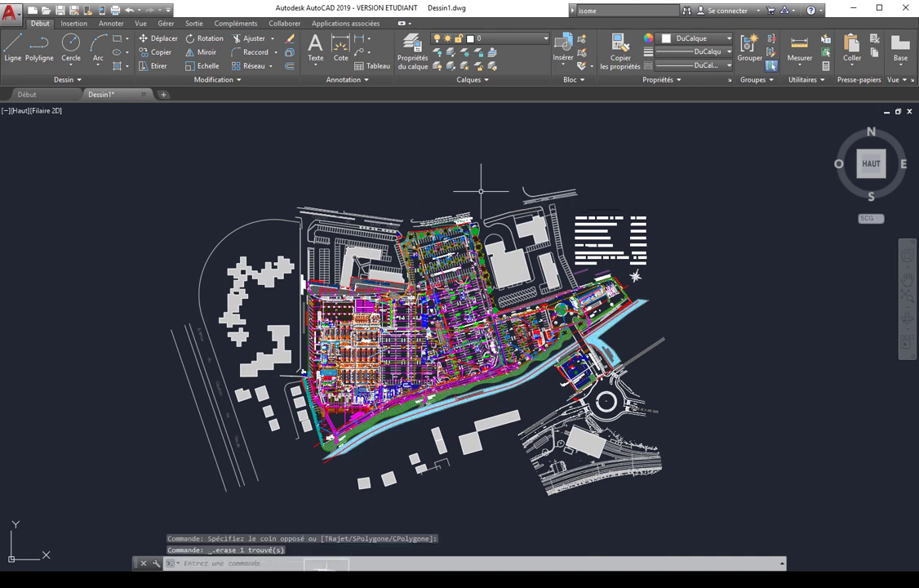